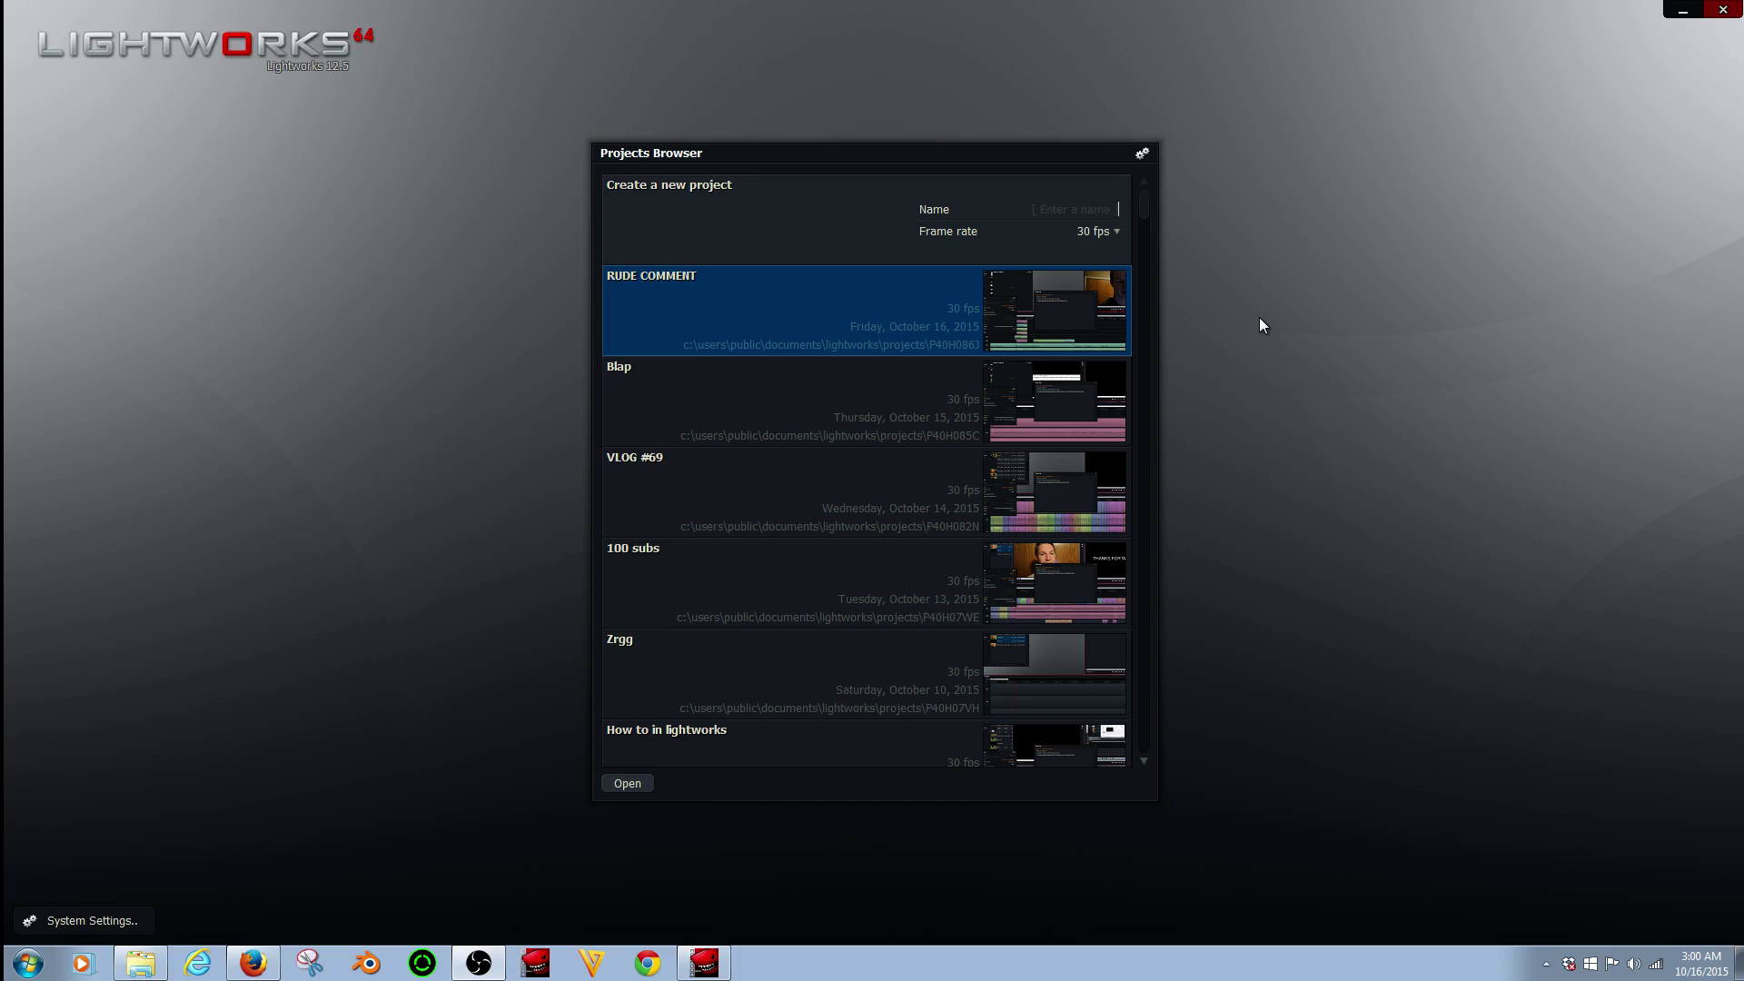
Step: Create and open a new 30 fps project called 'text 2'
click(1098, 208)
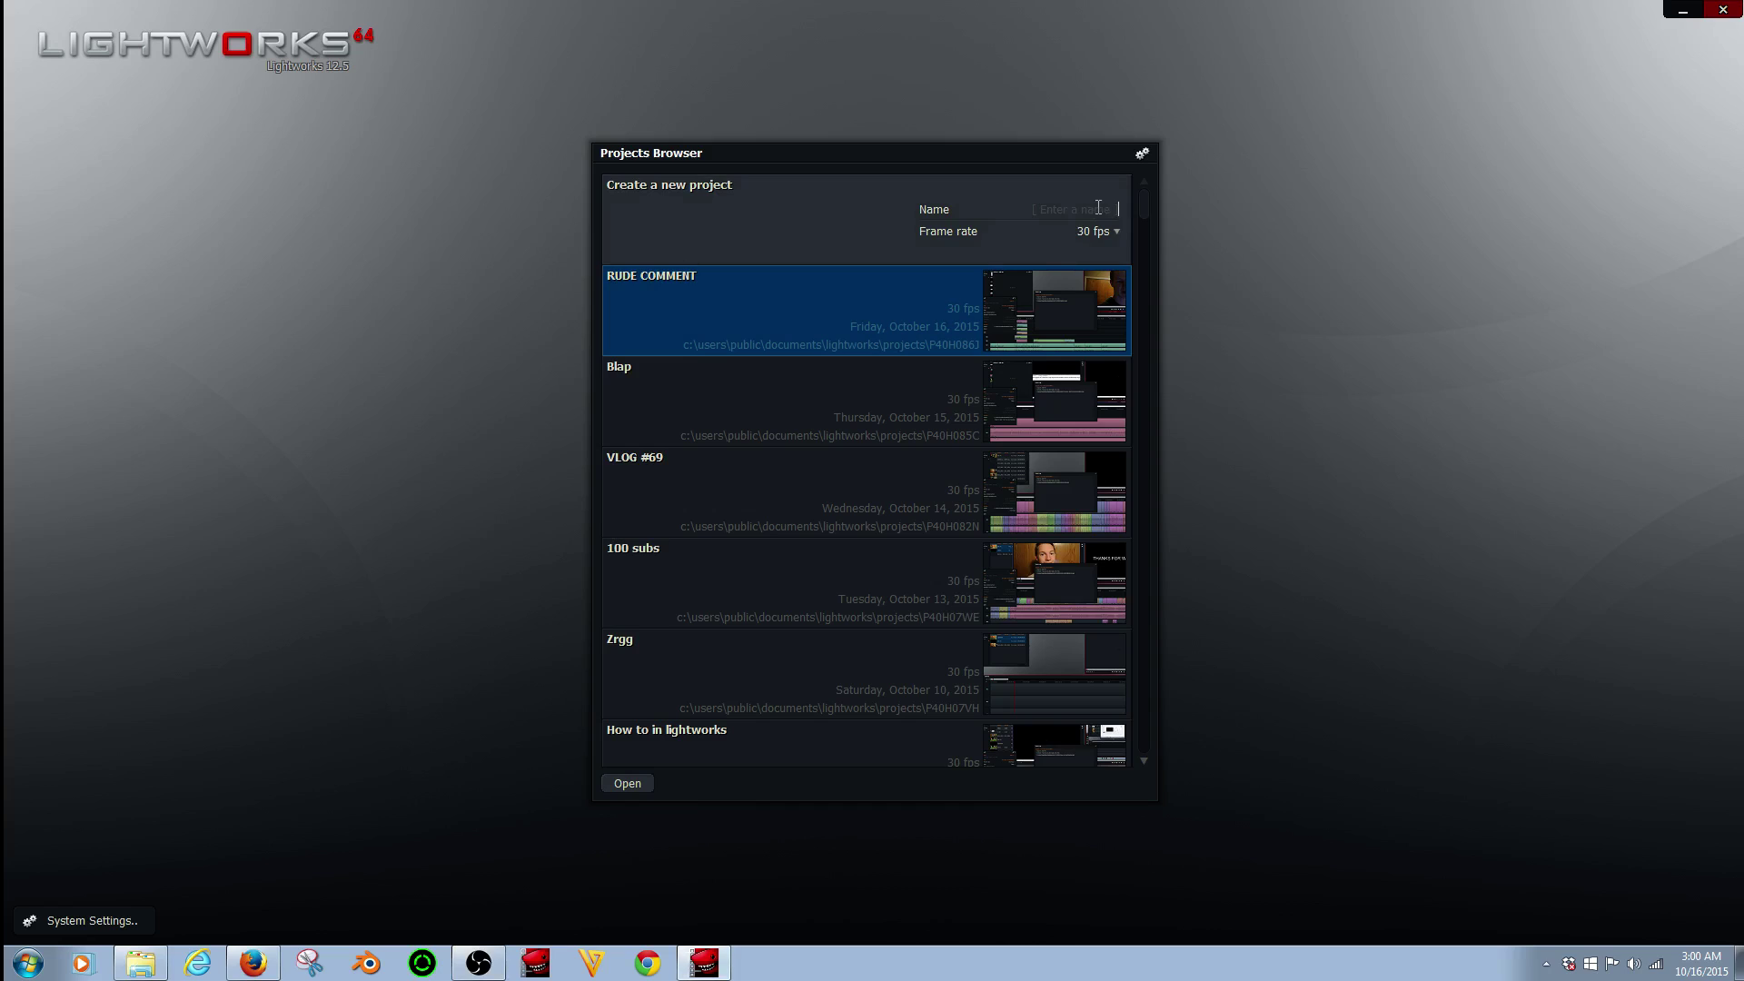
click(1099, 208)
text(text 2)
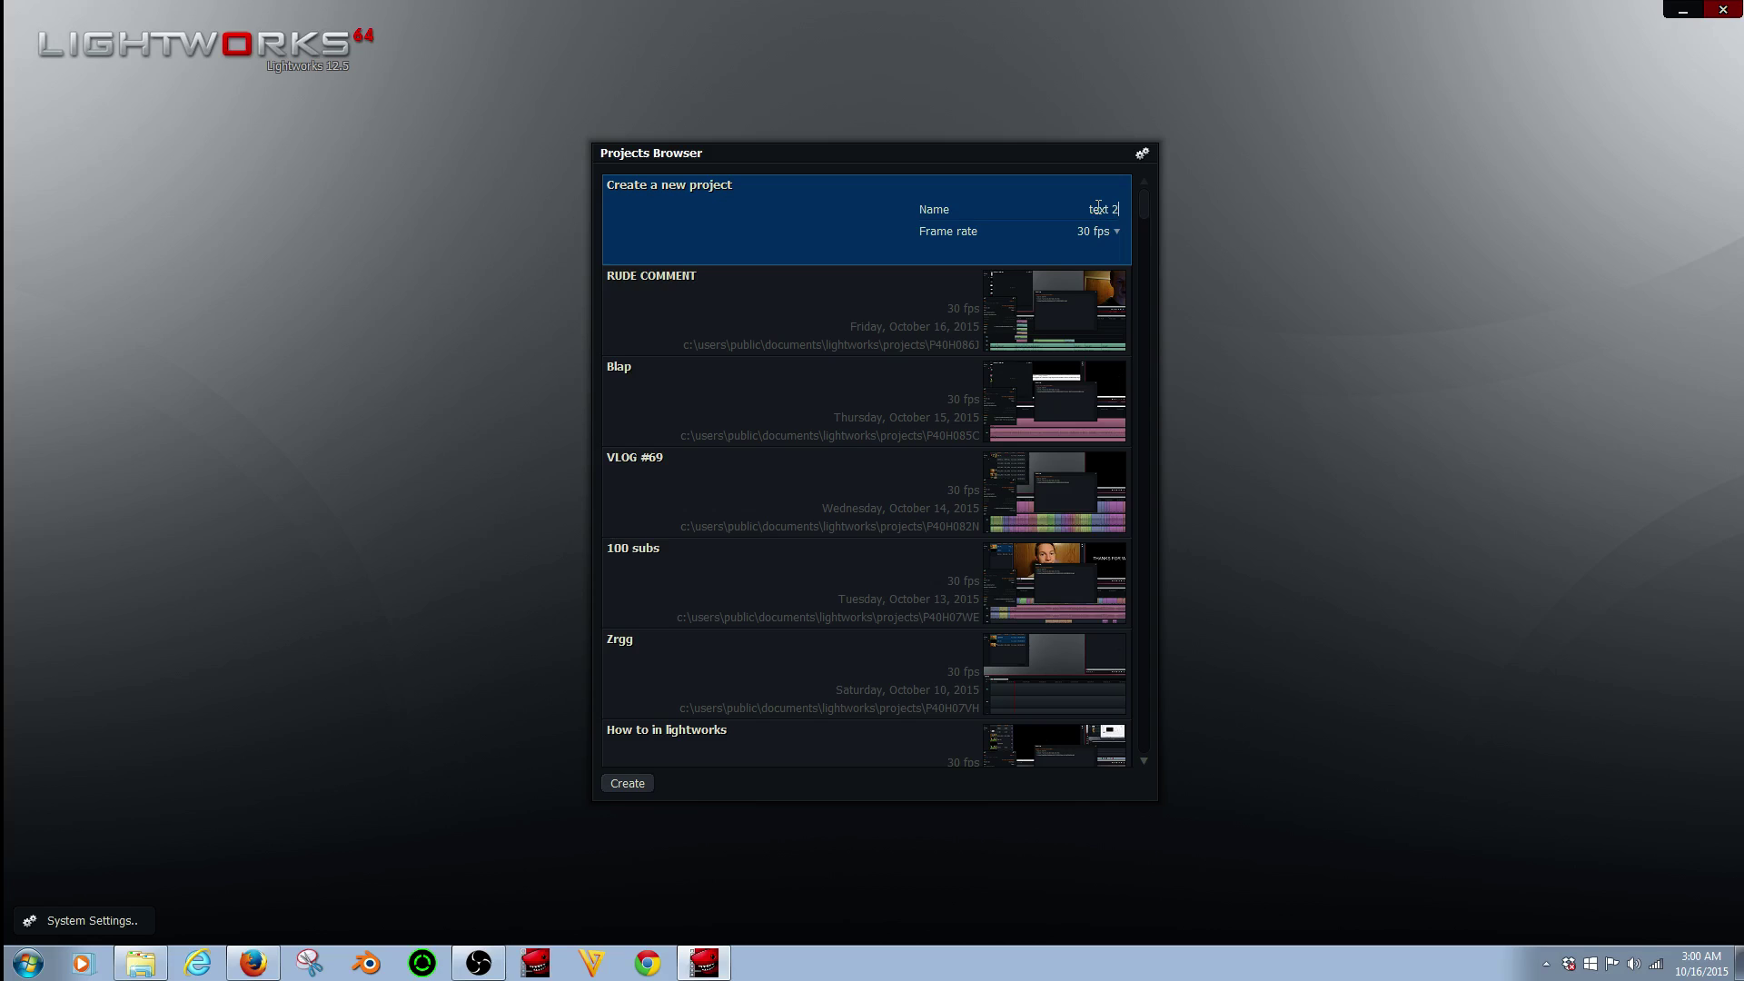
key(Return)
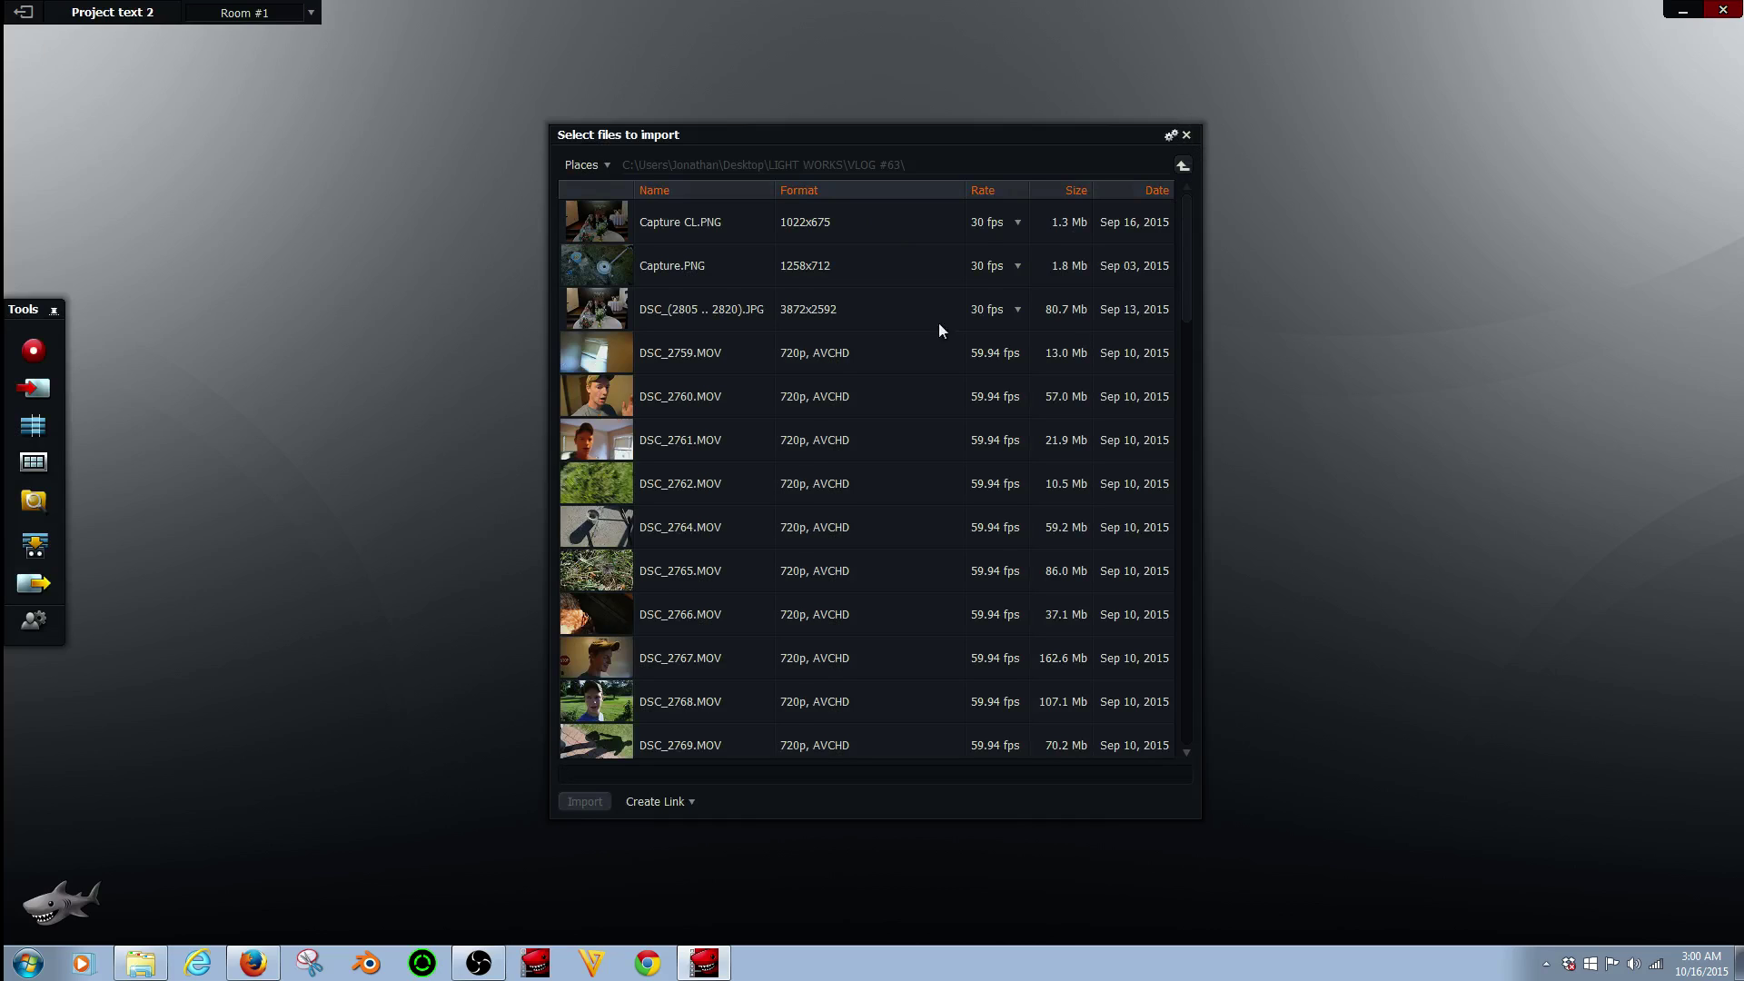
Step: Import clip DSC_2760, show it in its own viewer, and start an empty Edit #1
double_click(612, 394)
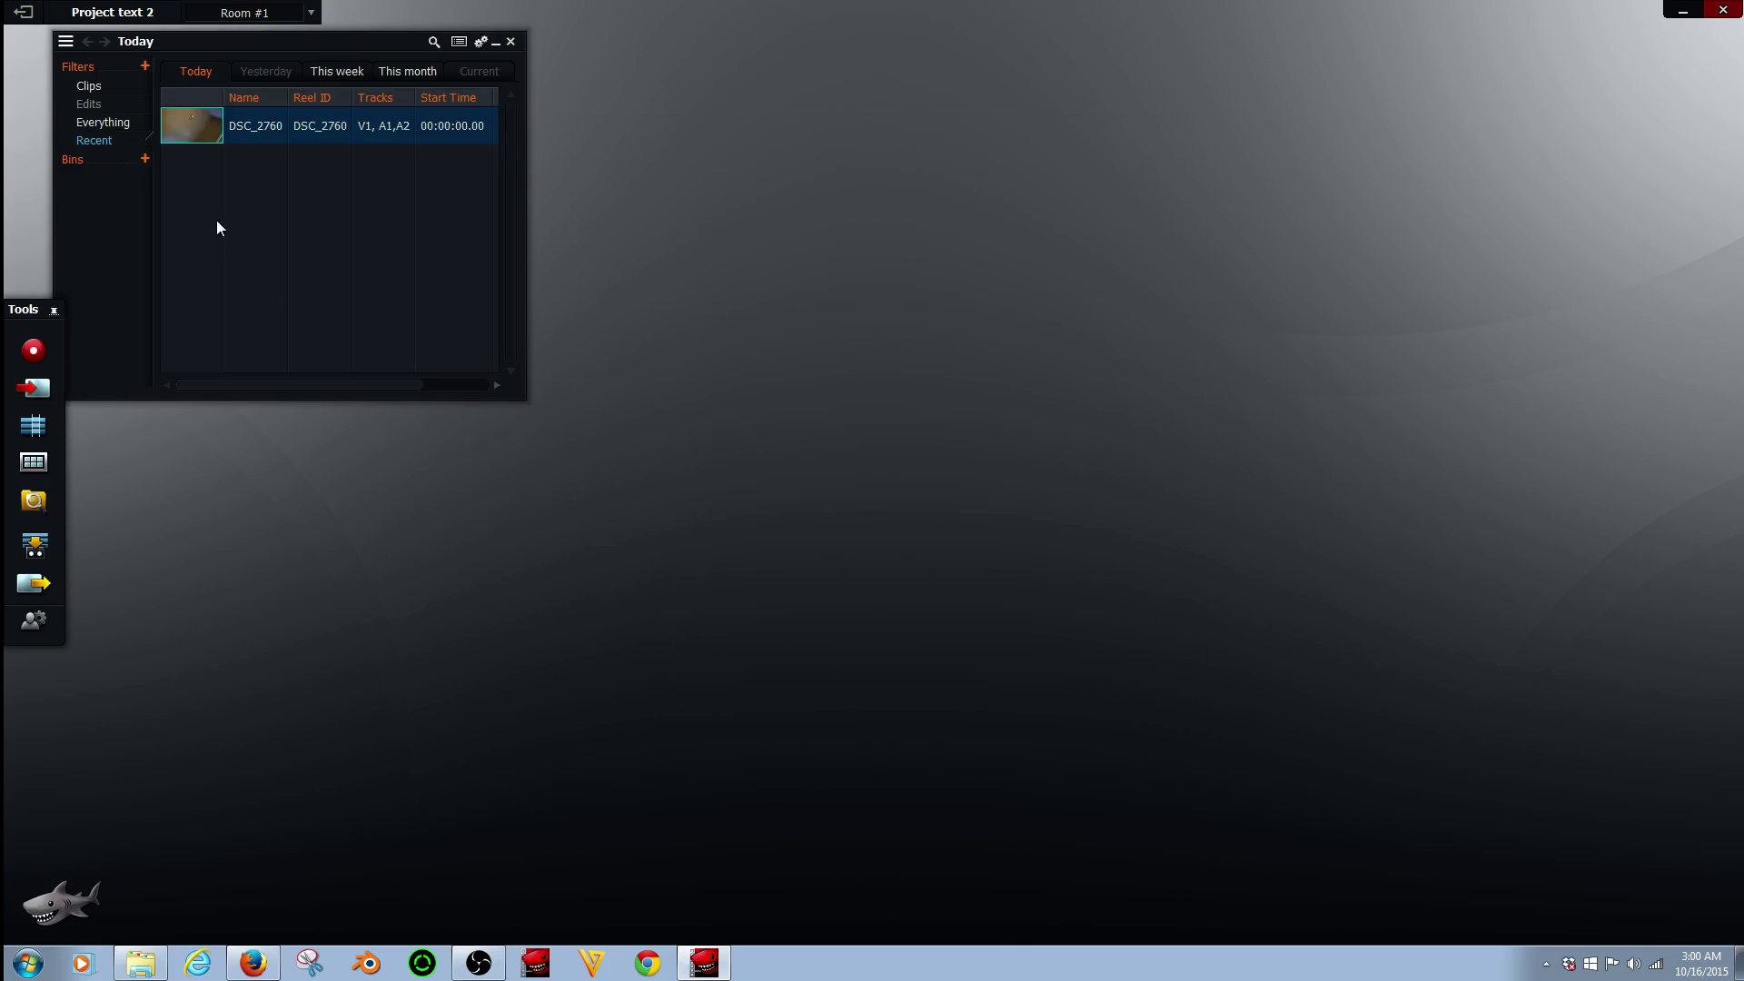
click(201, 134)
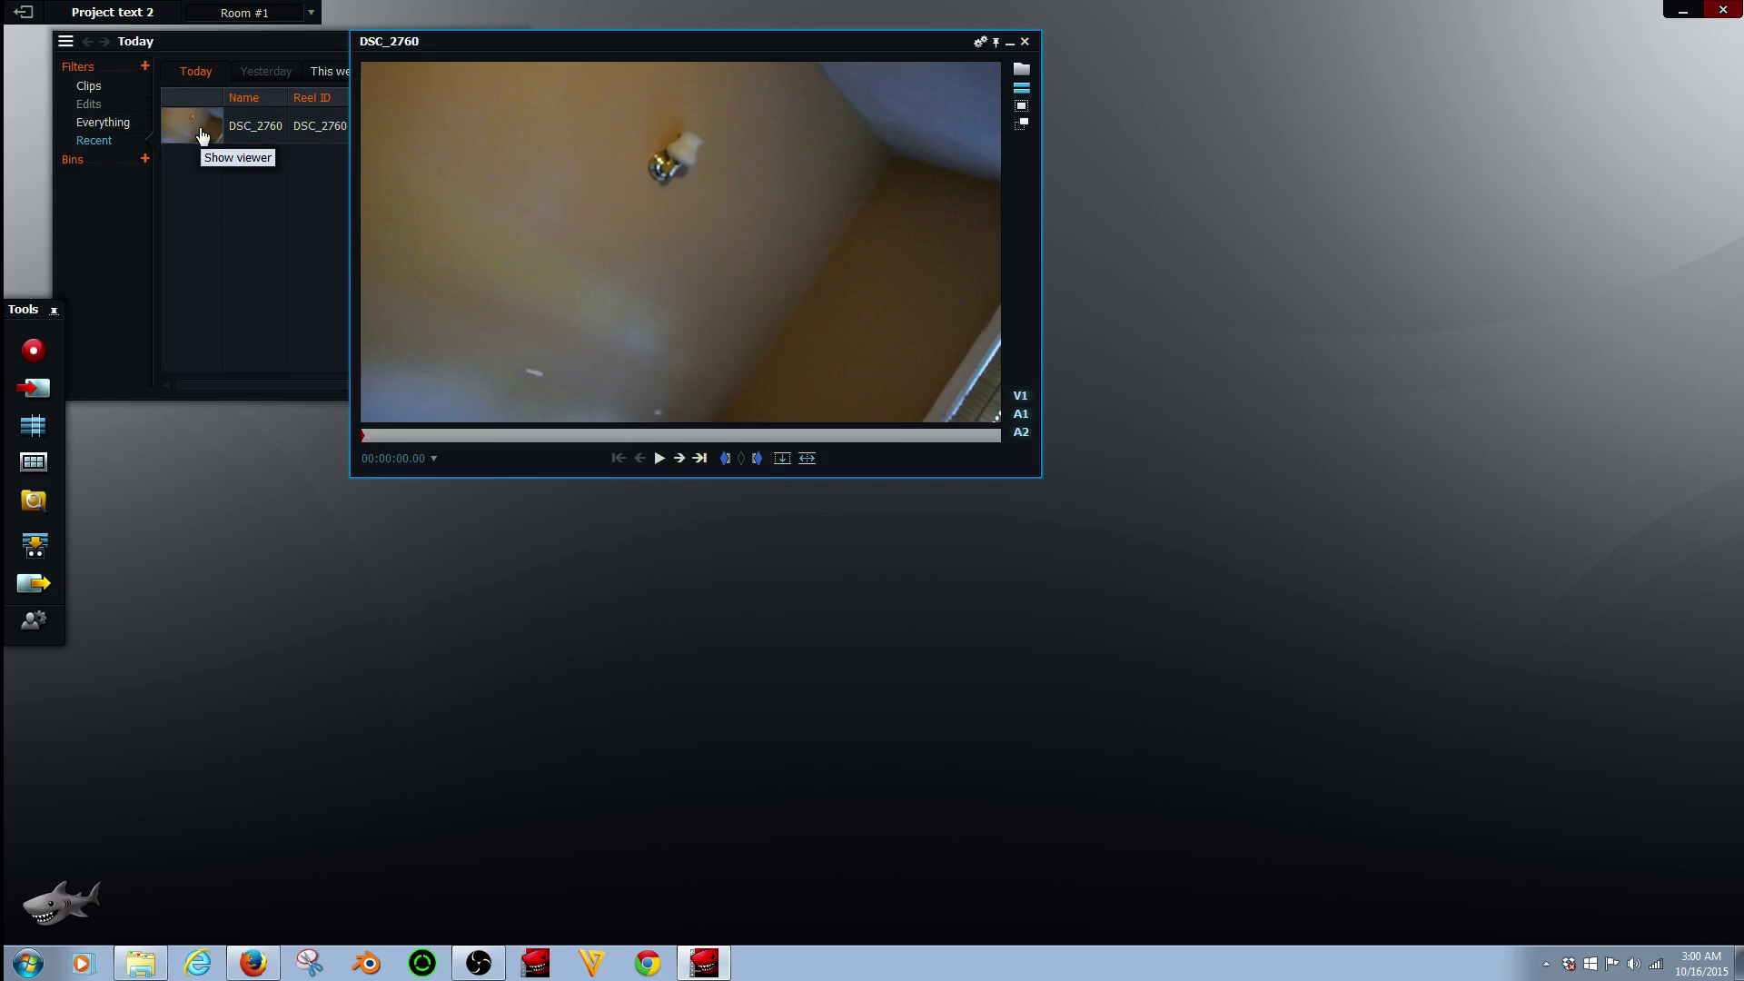
click(34, 389)
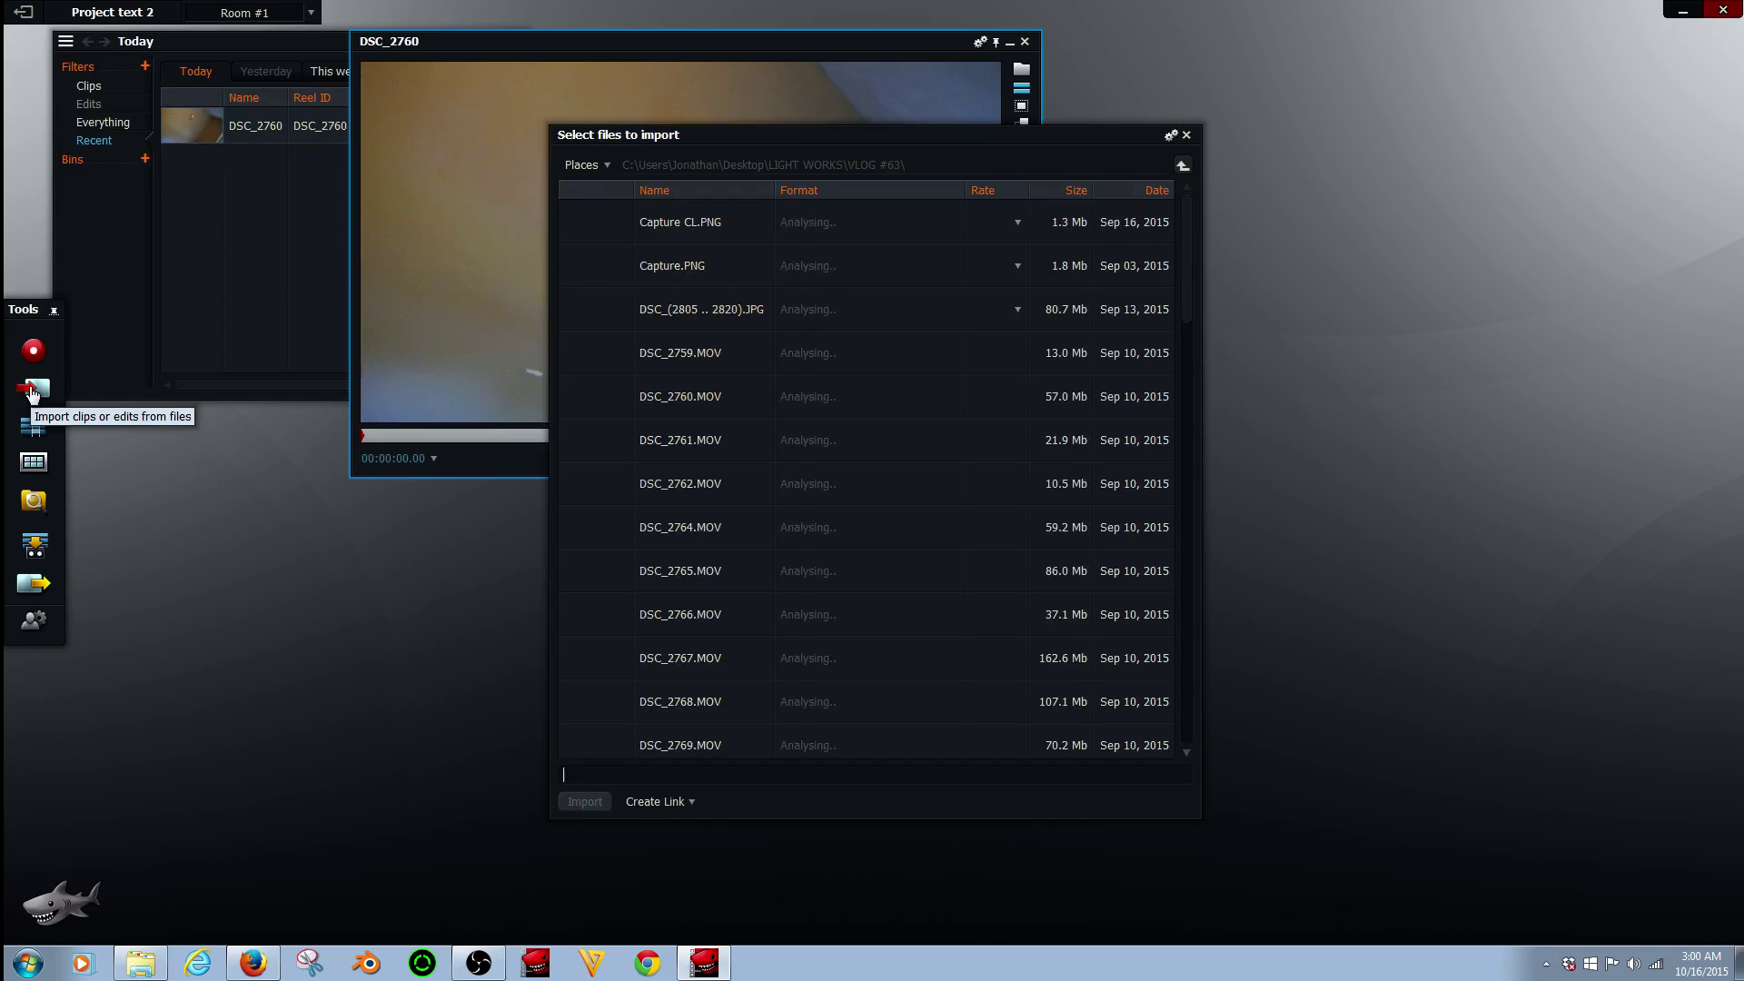
click(1171, 136)
click(42, 431)
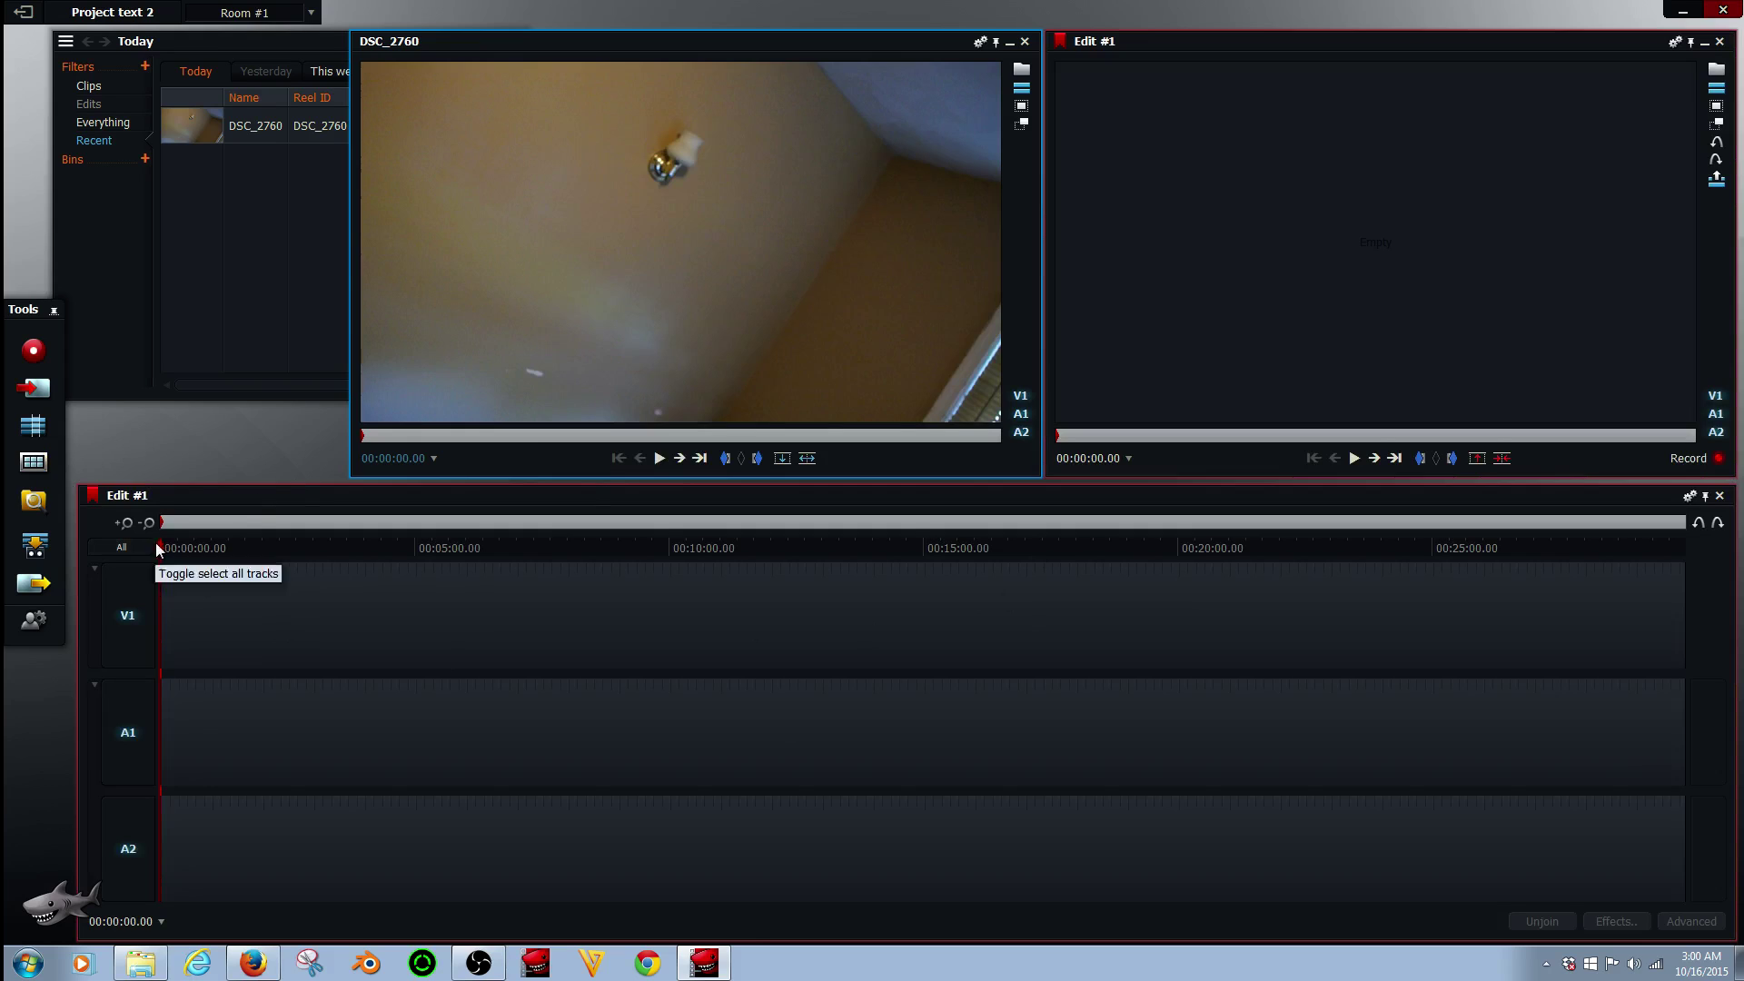
Step: Mark DSC_2760 from 00:00:05.18 to 00:00:18.46 and insert that section into Edit #1
drag(159, 545, 141, 549)
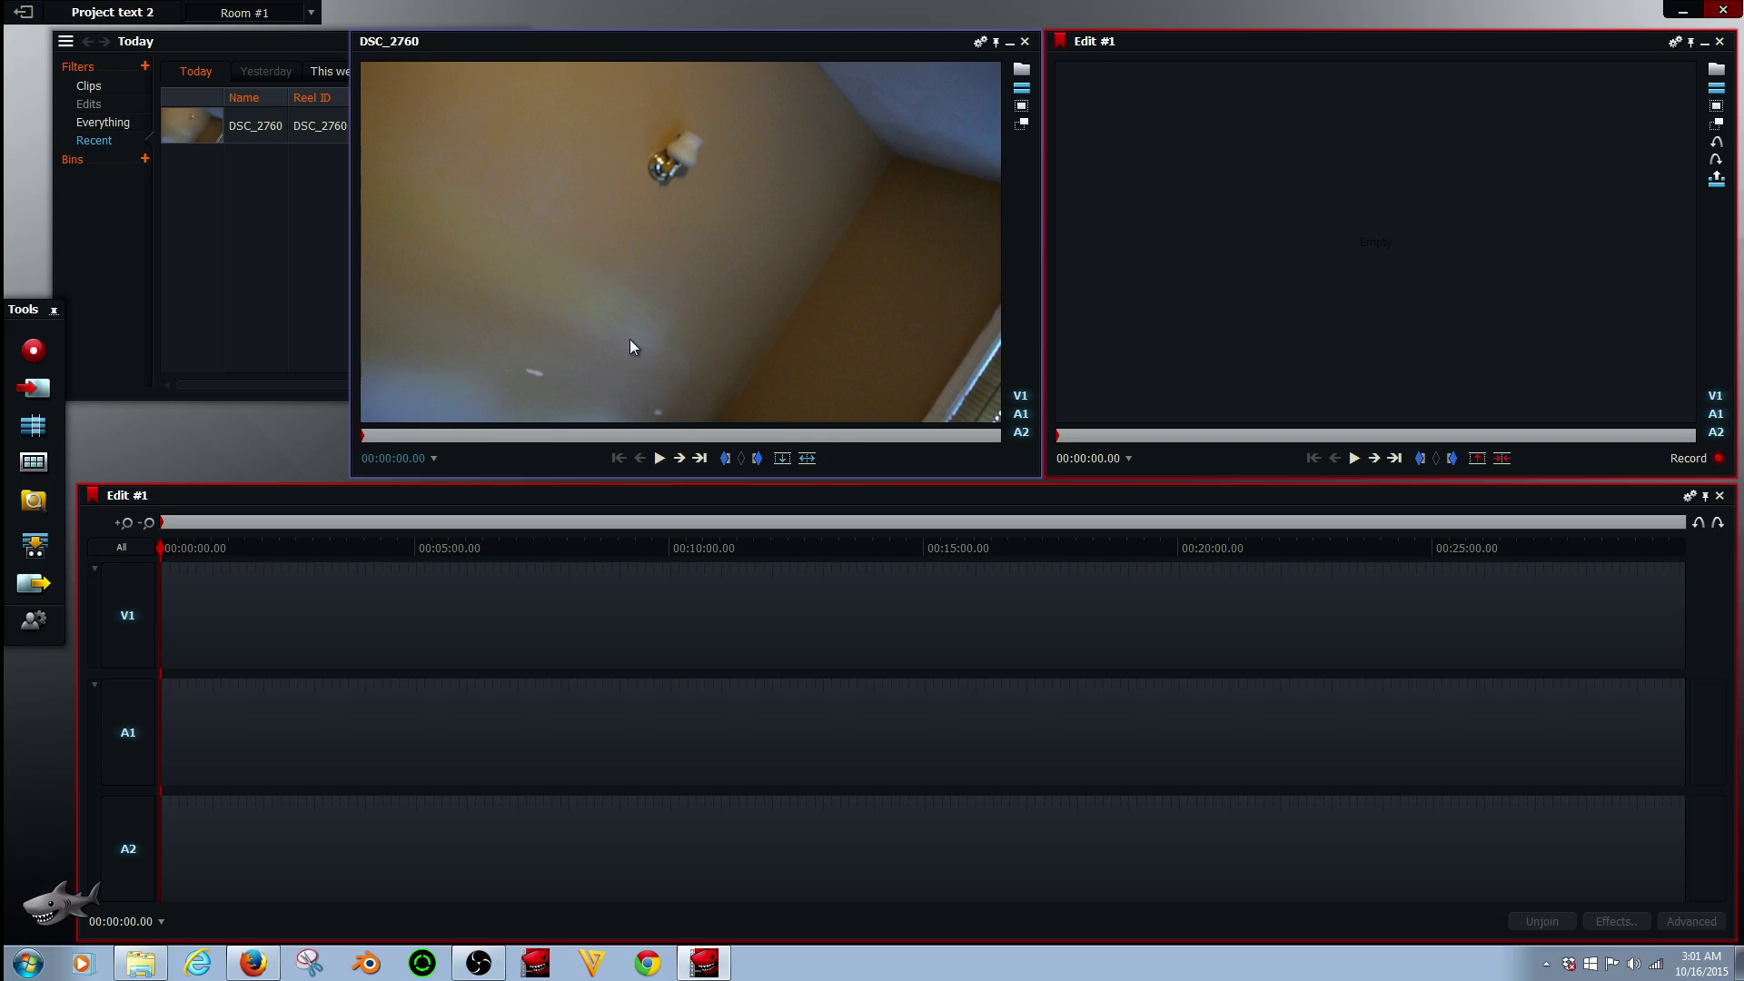
click(476, 435)
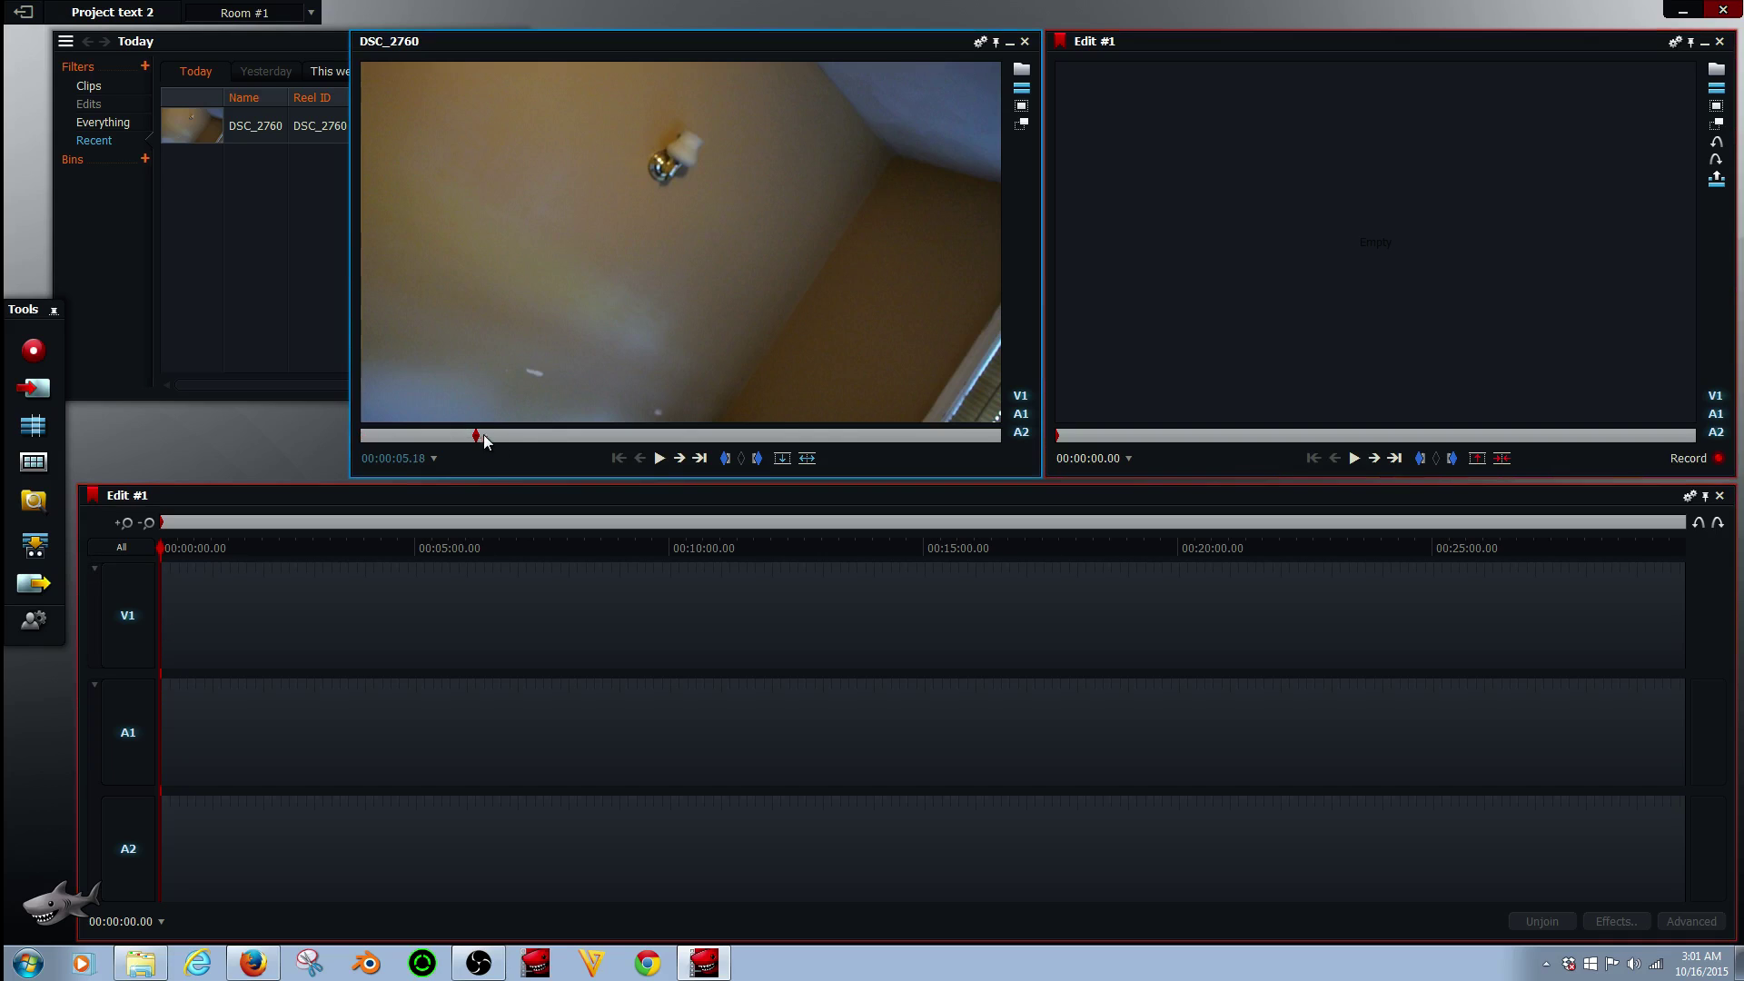
click(725, 459)
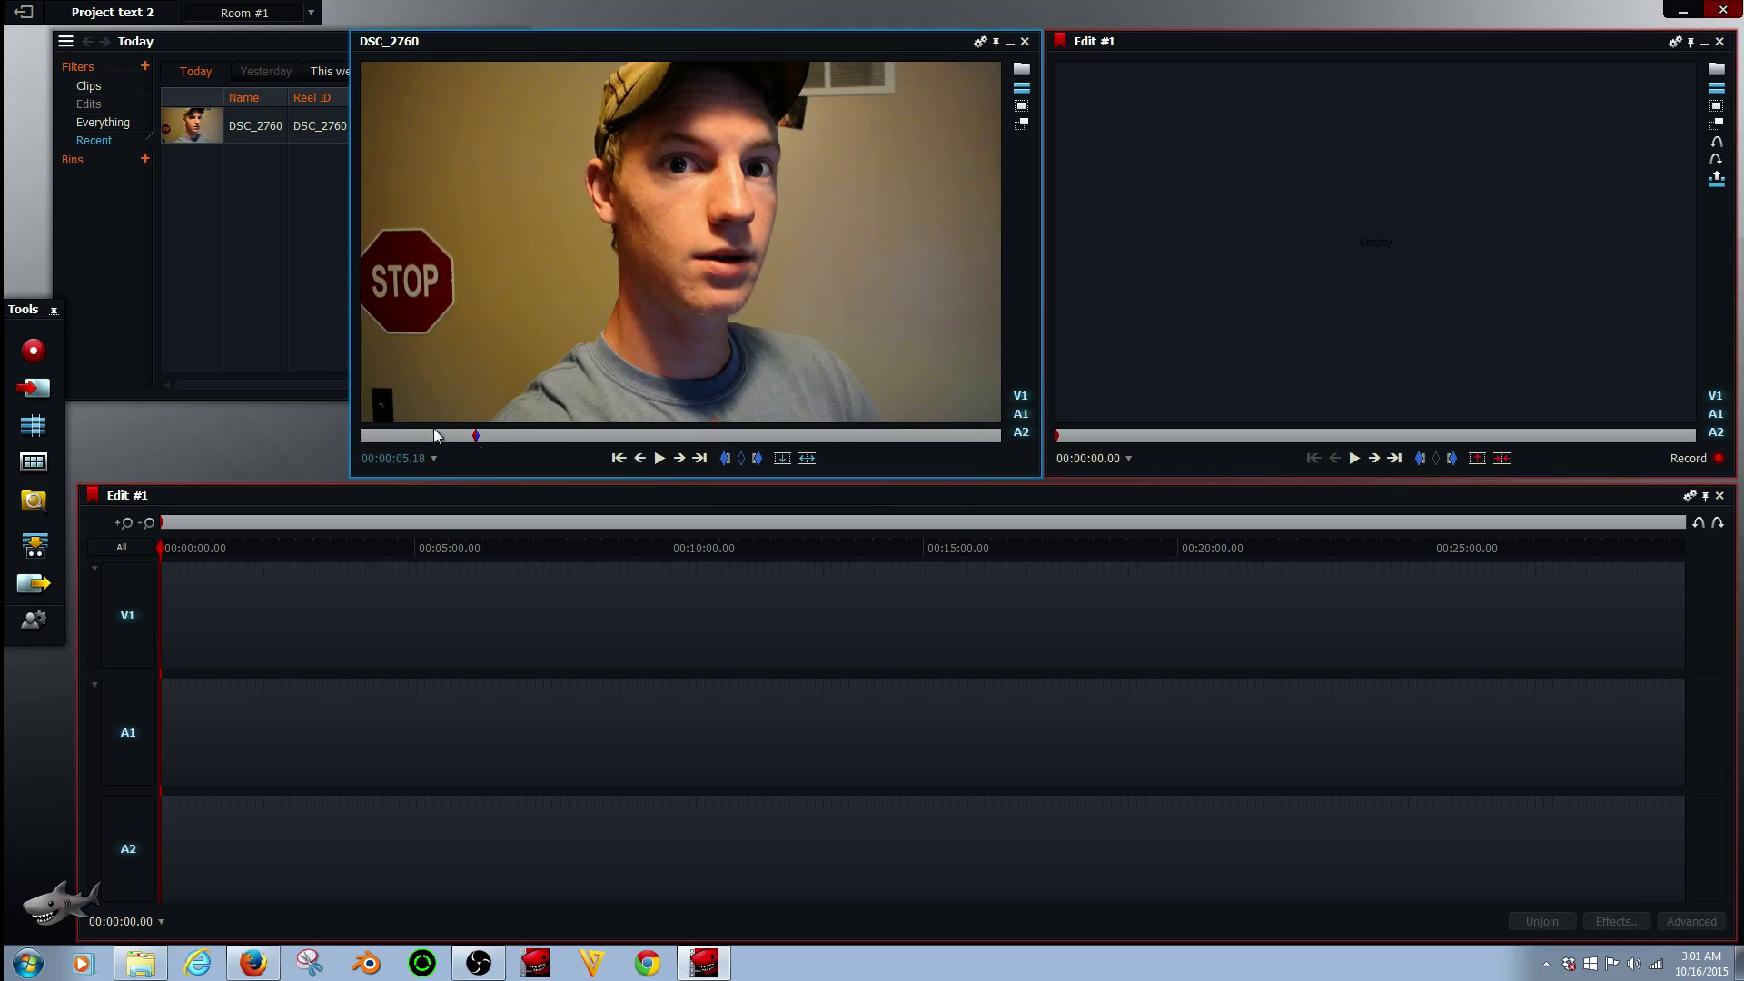
click(768, 433)
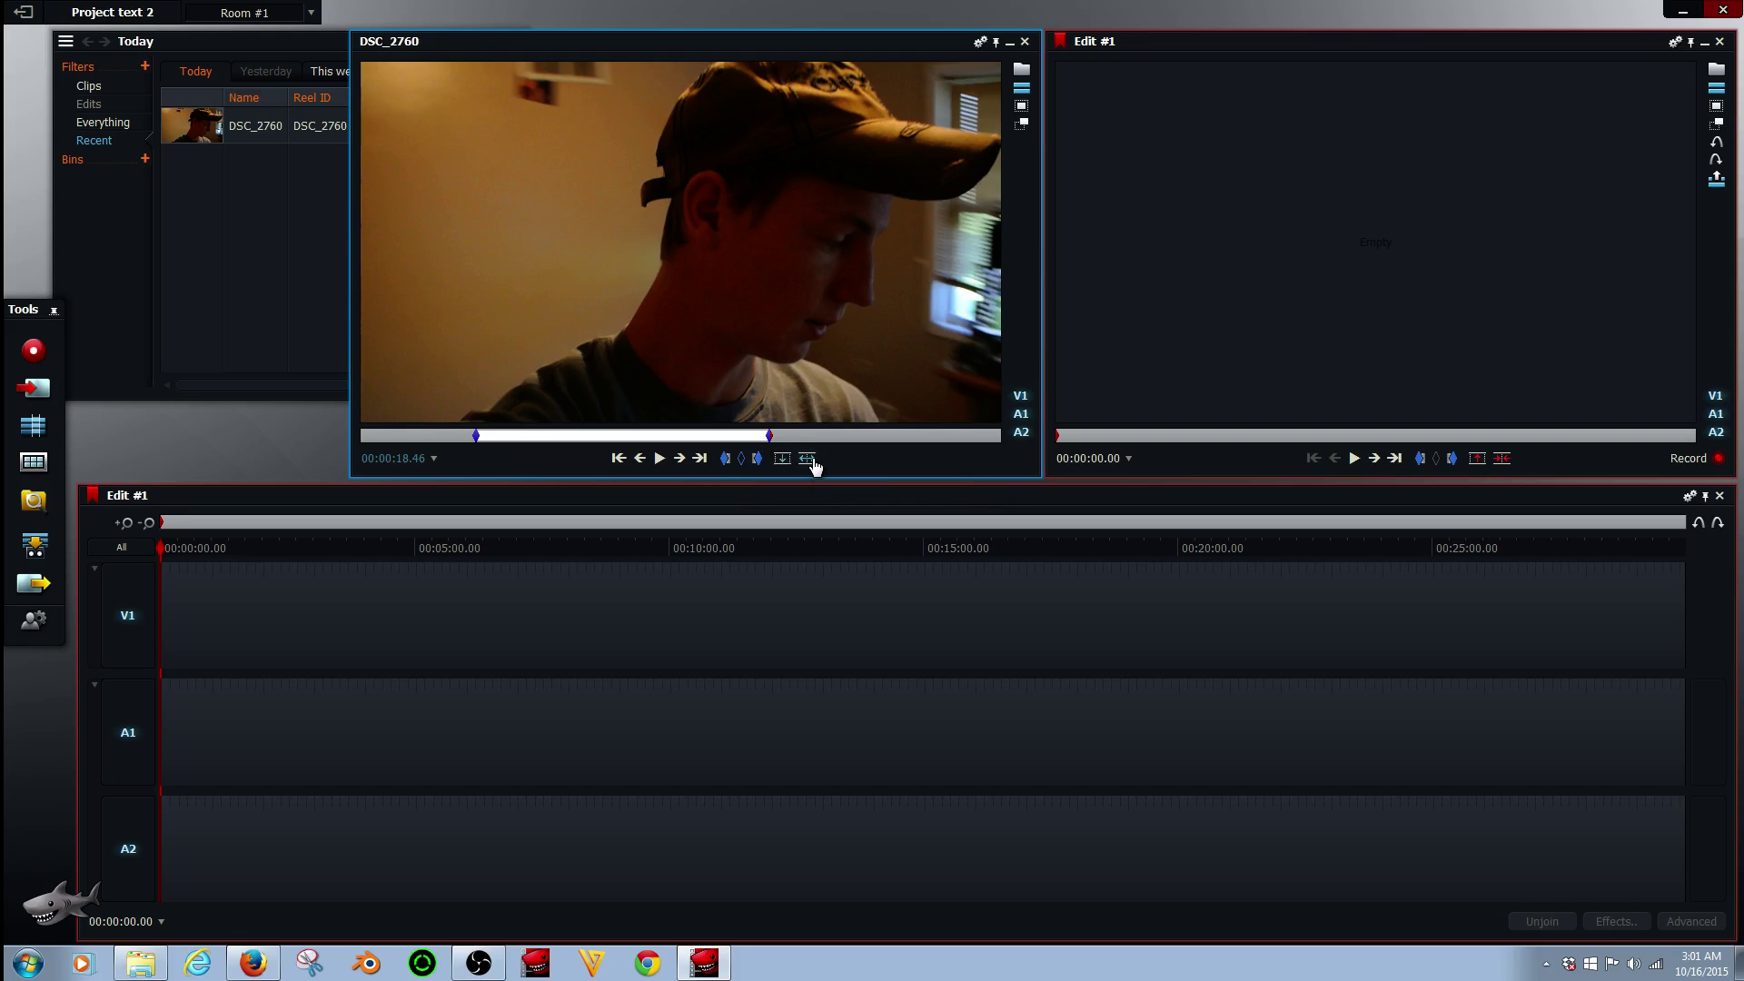
click(809, 461)
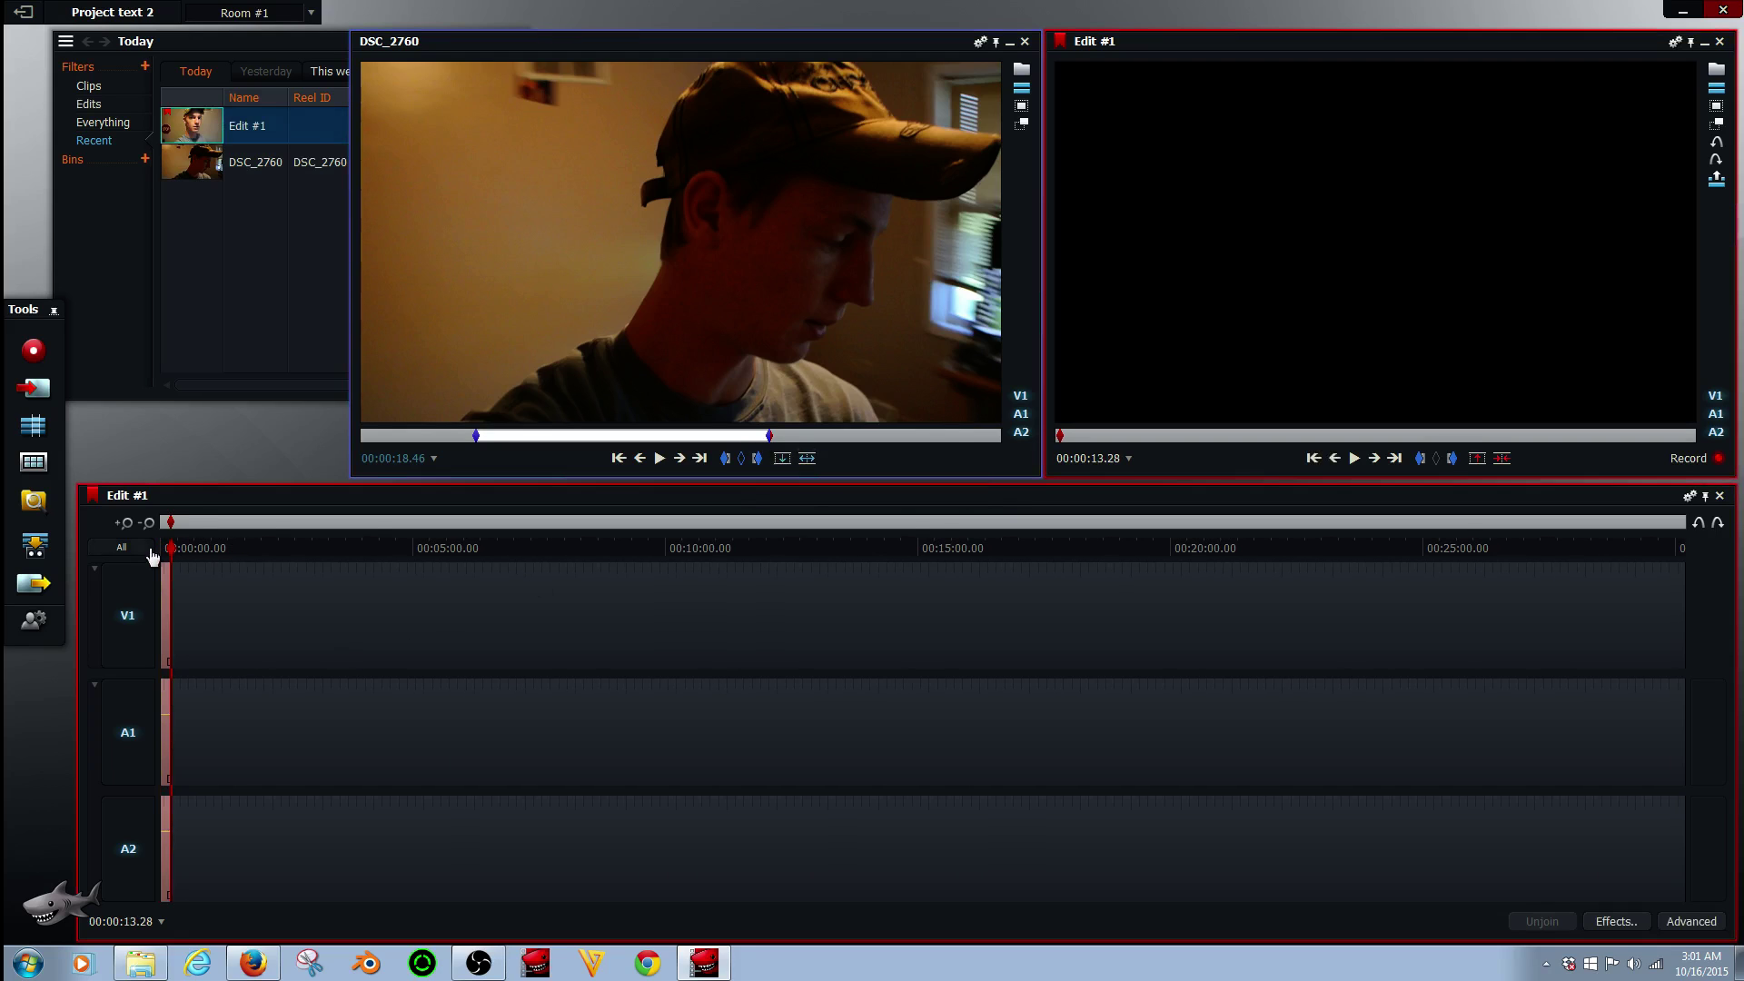
click(125, 524)
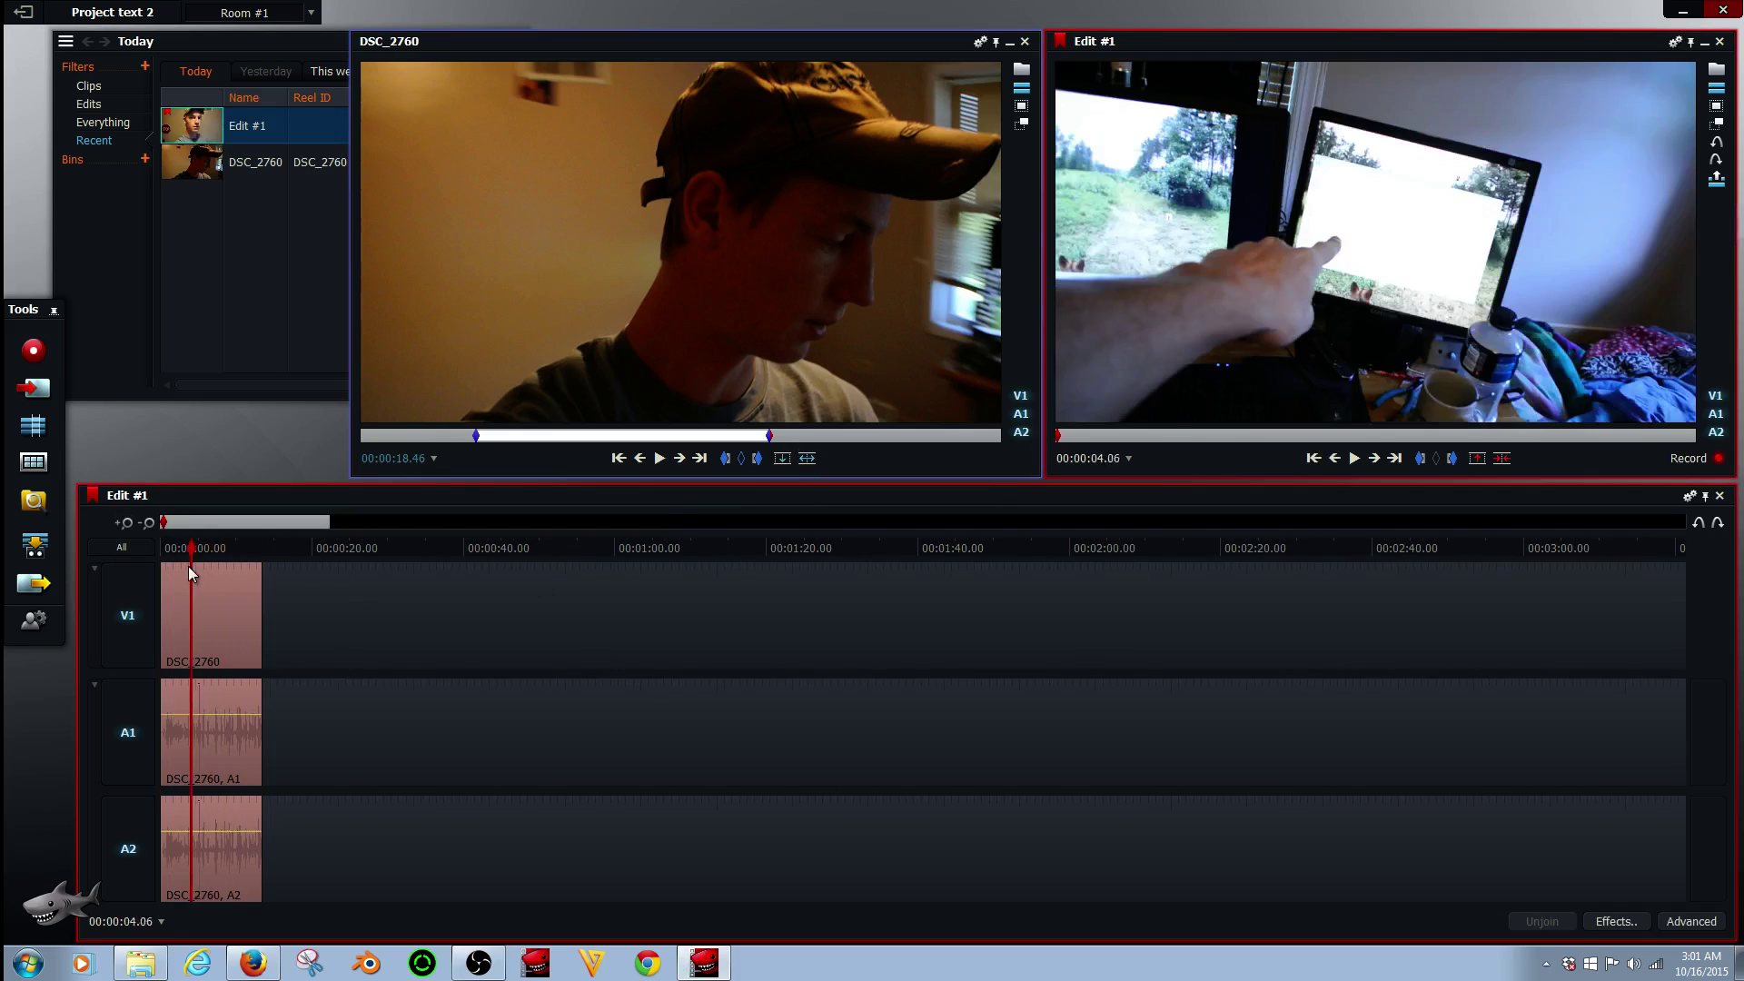
Step: Cut the Edit #1 clip at 00:00:03.36 and 00:00:08.18, leaving the playhead at 00:00:06.08
mouse_move(265, 546)
mouse_down()
mouse_move(159, 565)
mouse_move(189, 569)
mouse_up()
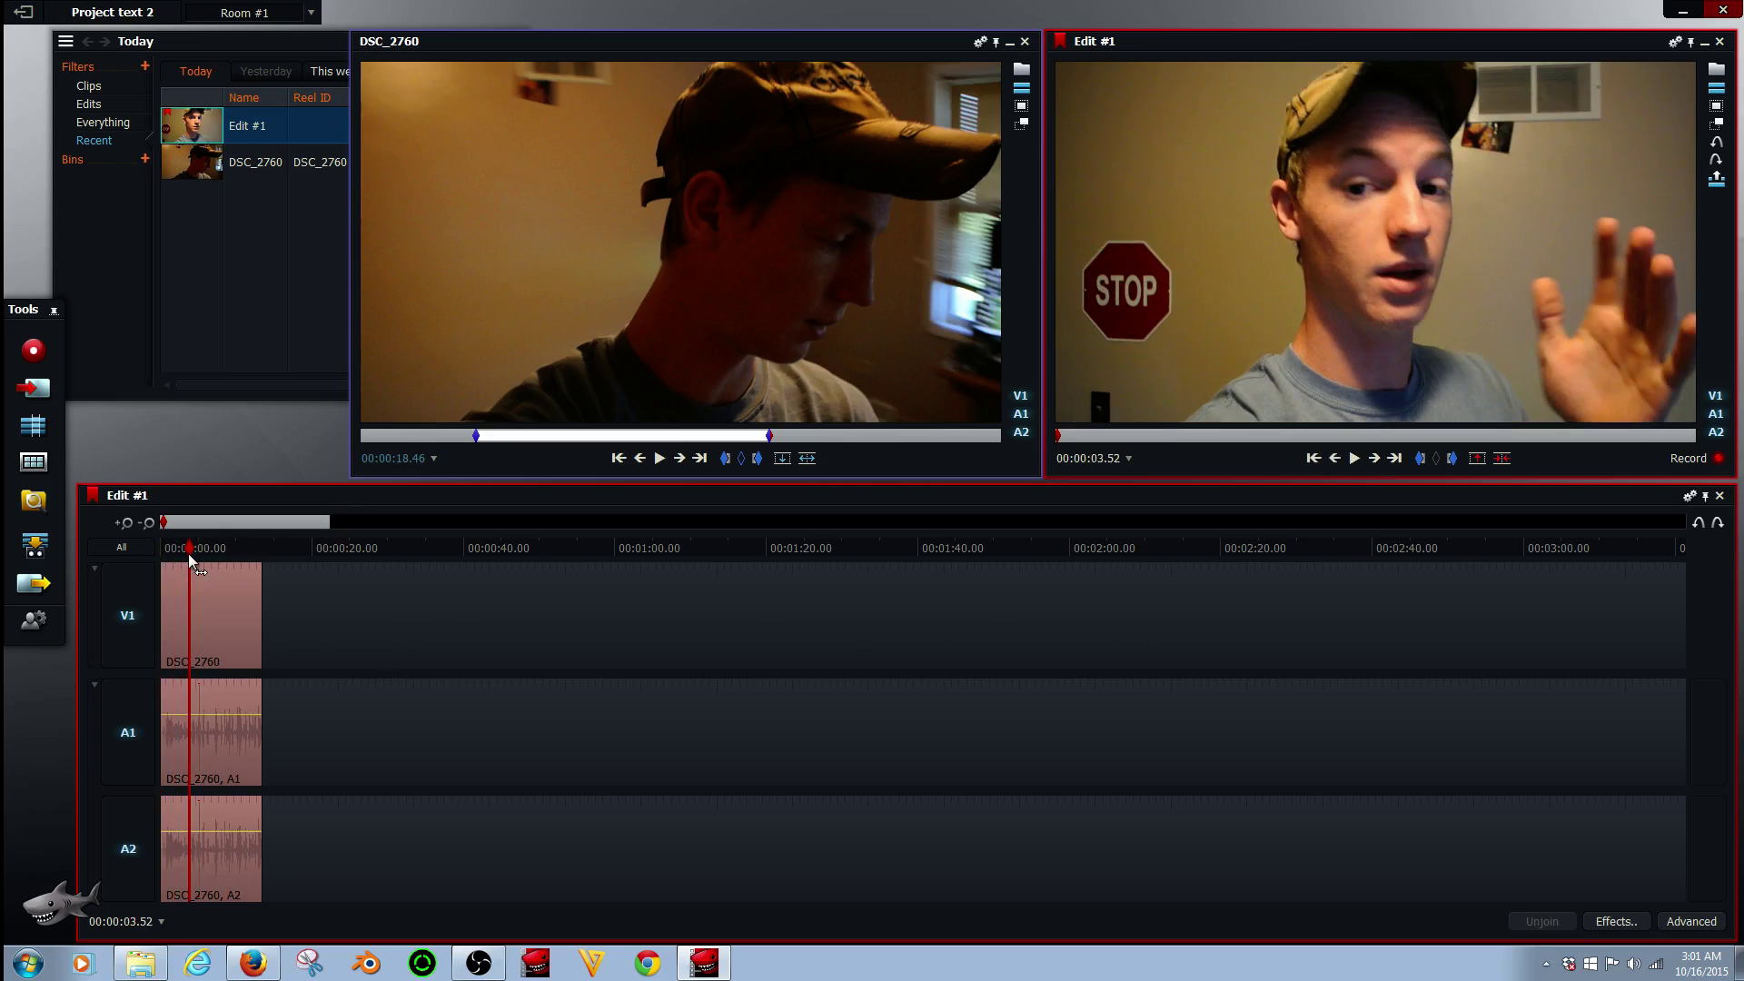
mouse_move(188, 555)
mouse_down()
mouse_move(174, 554)
mouse_move(186, 558)
mouse_up()
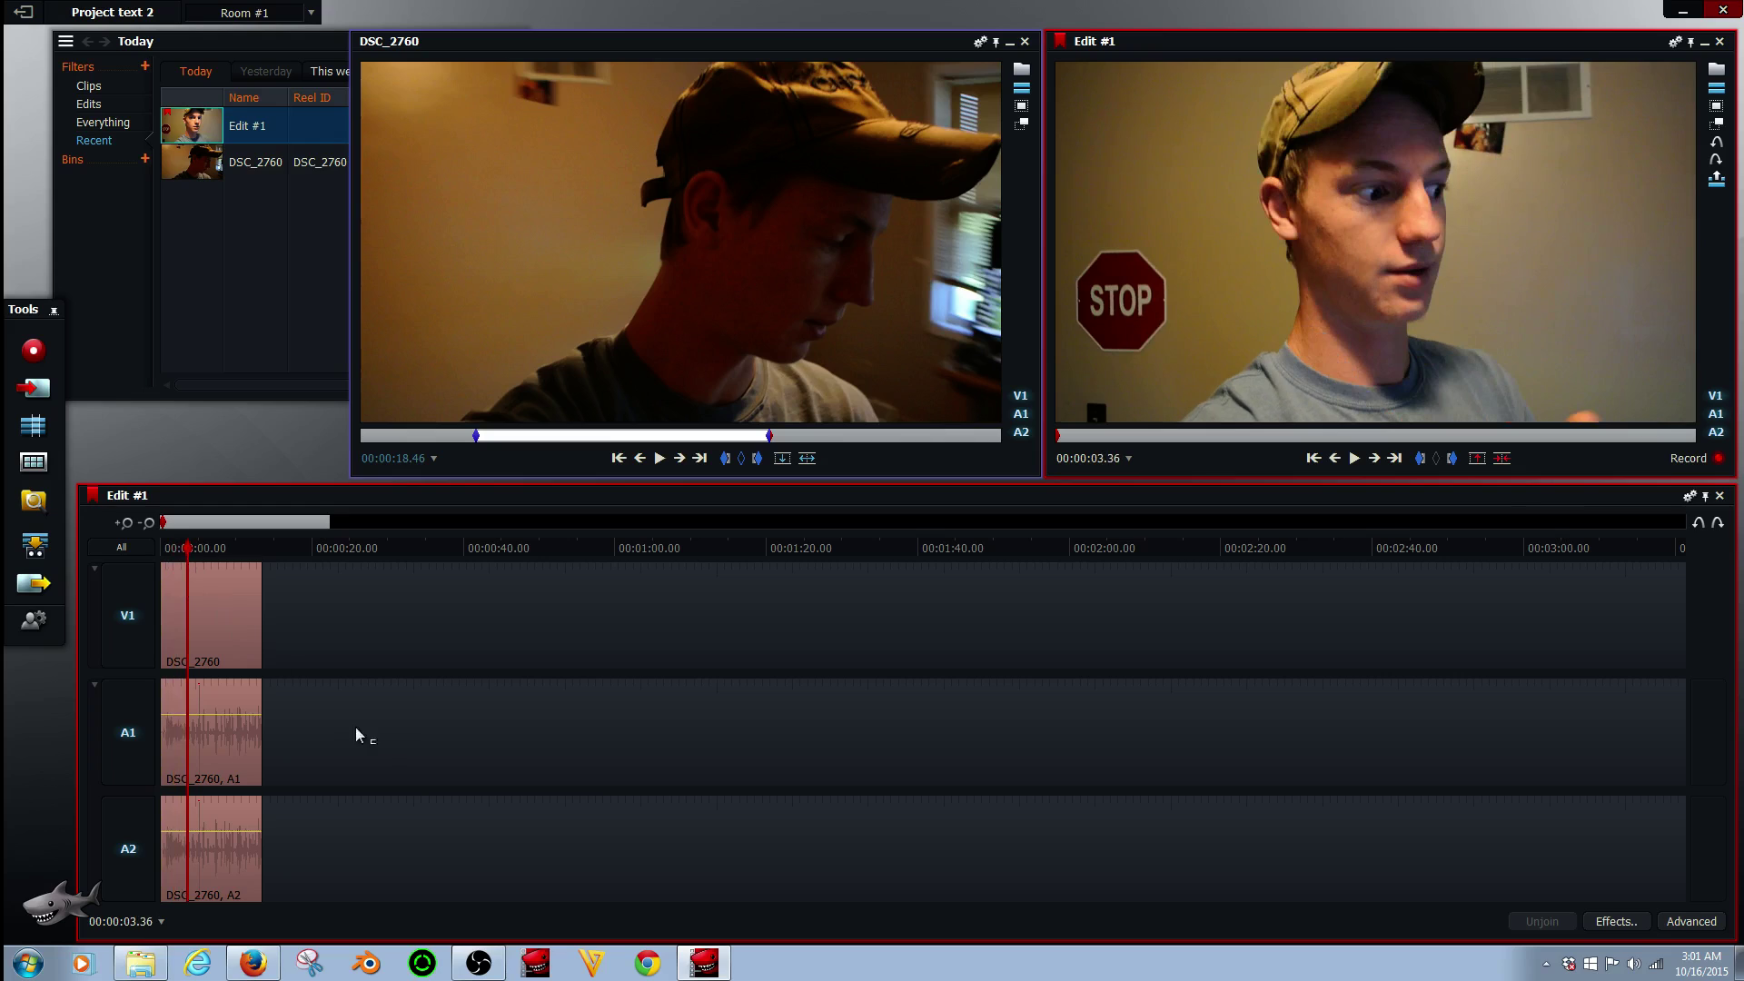
click(1420, 458)
click(1477, 458)
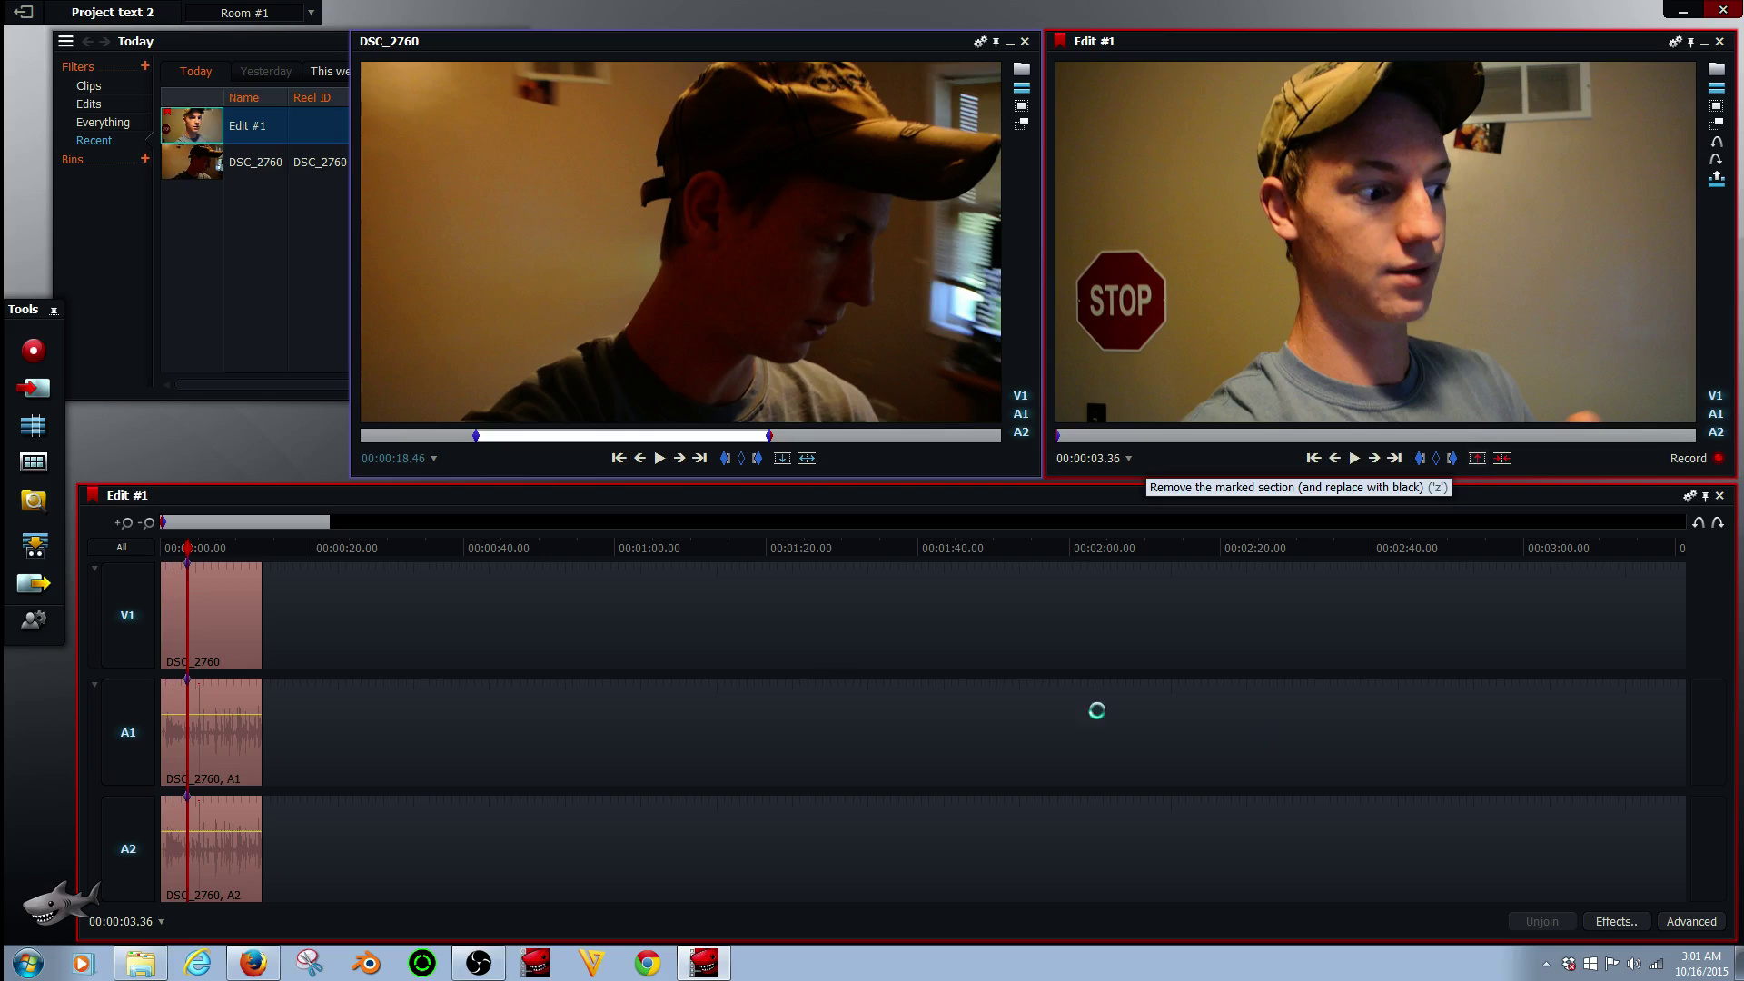
drag(189, 551, 223, 546)
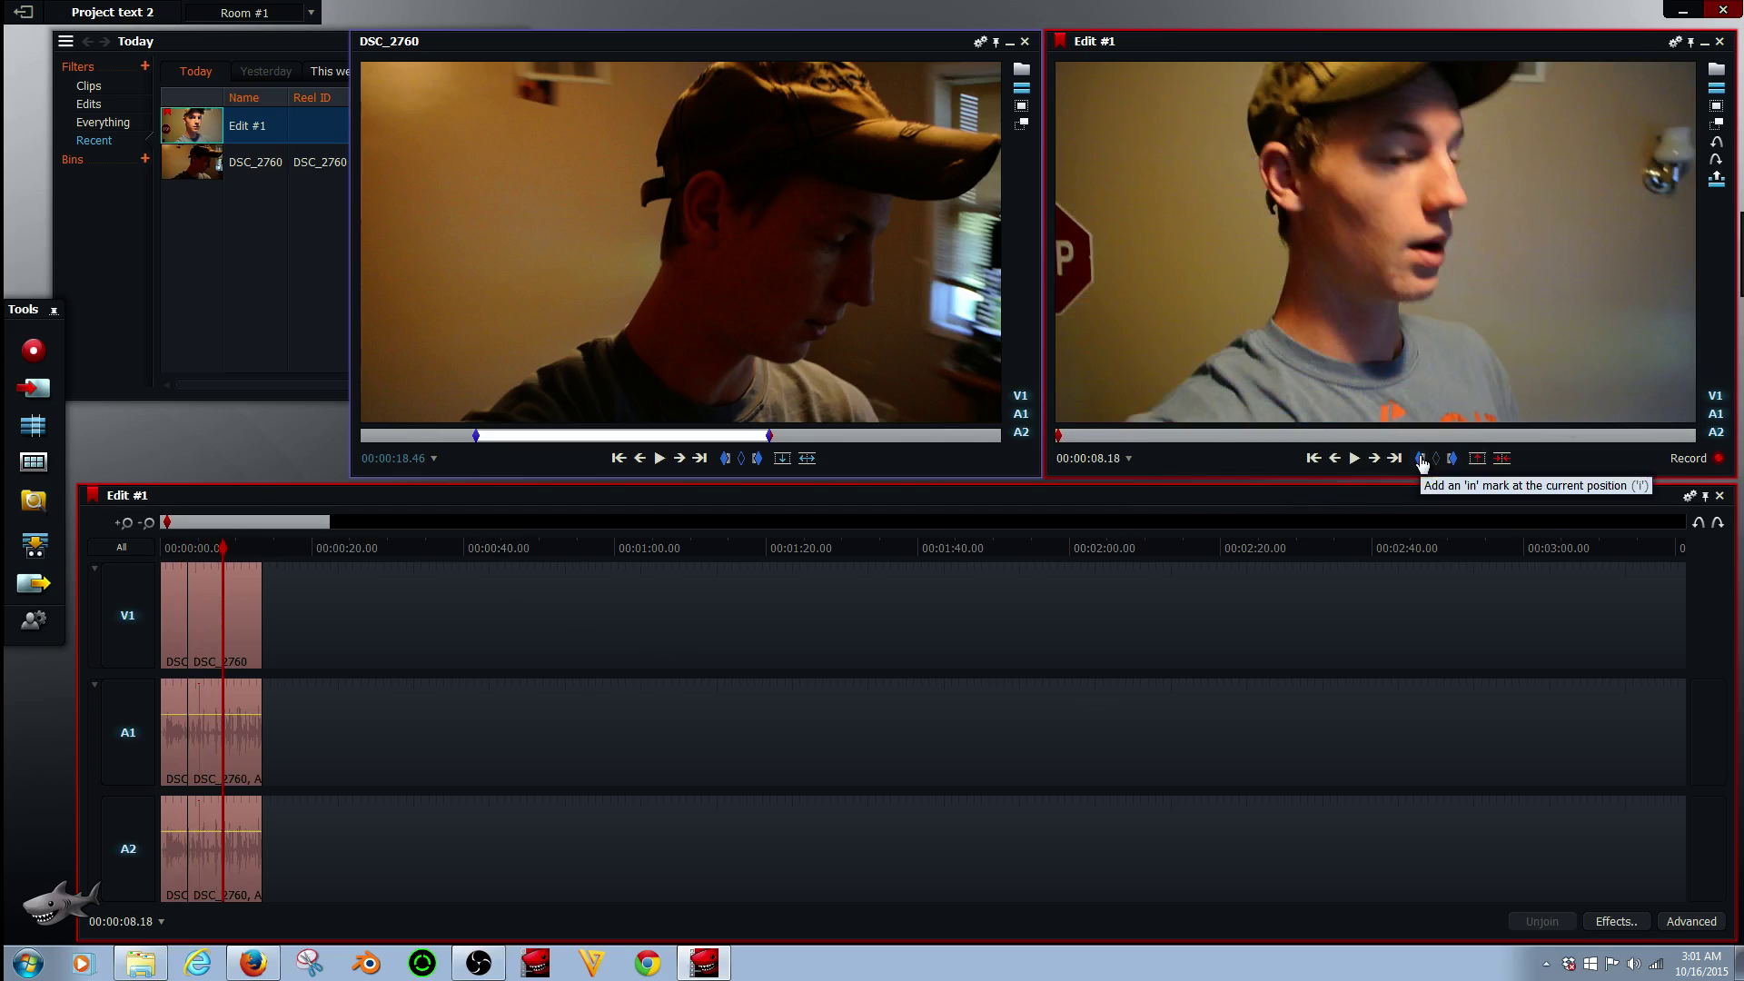
click(1478, 458)
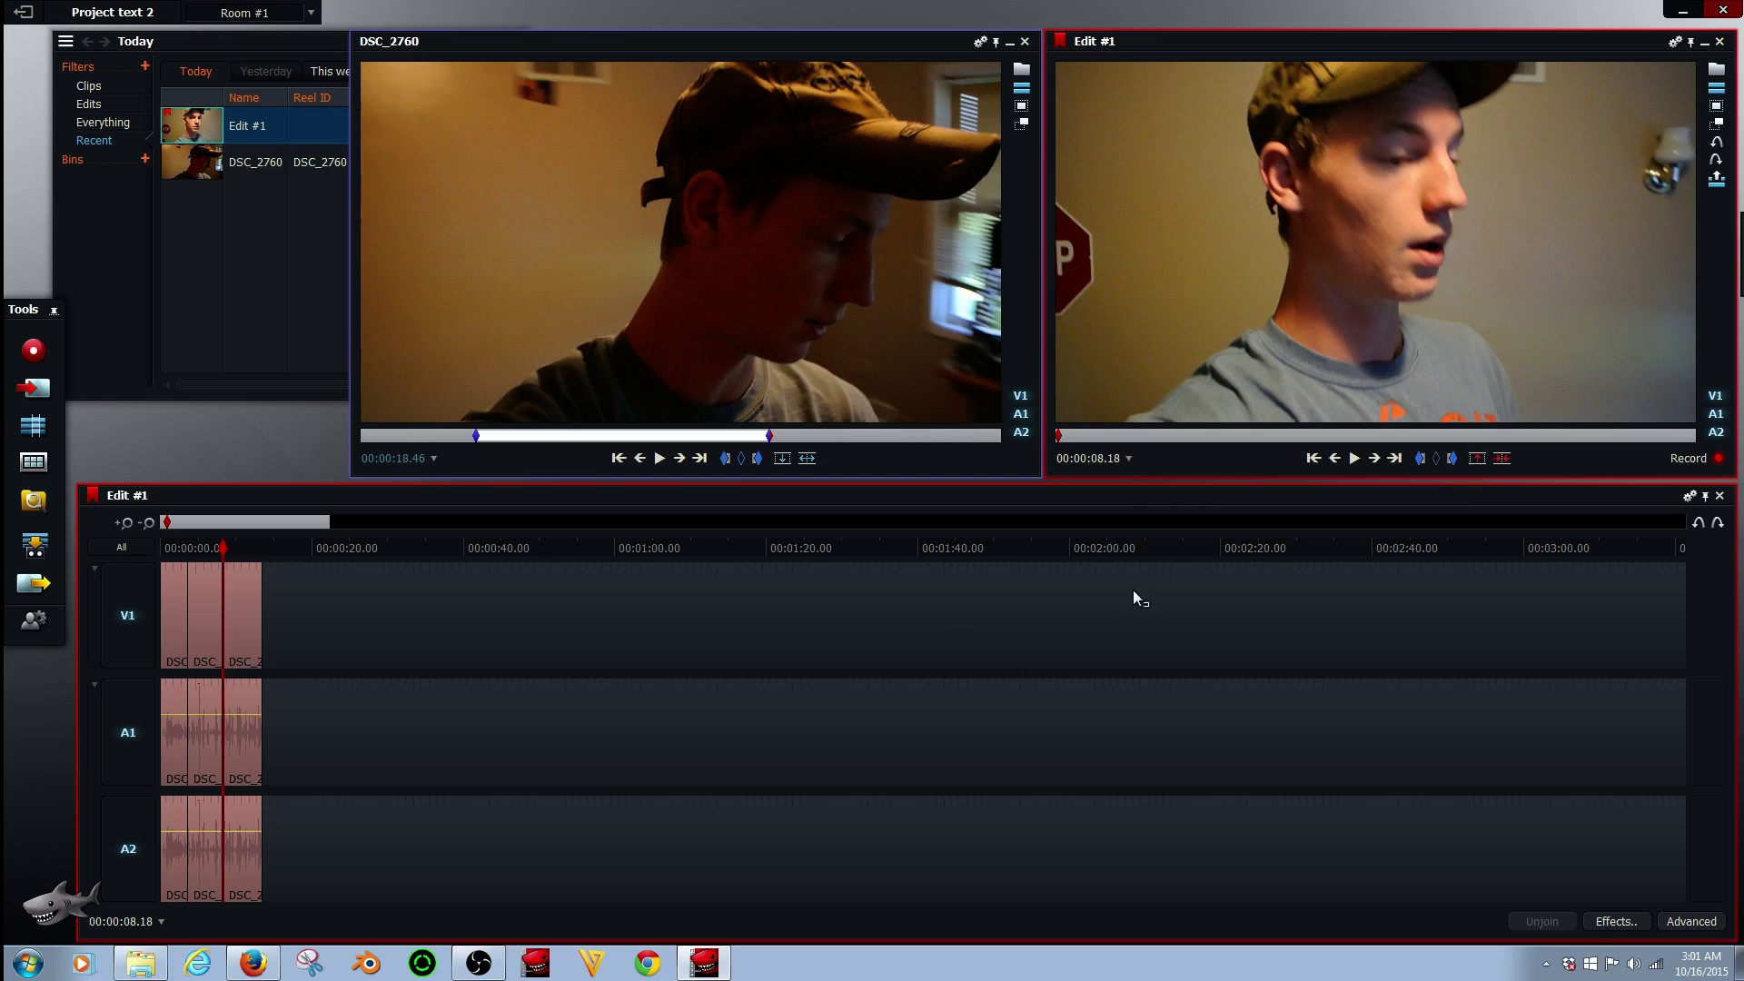
drag(220, 541, 208, 546)
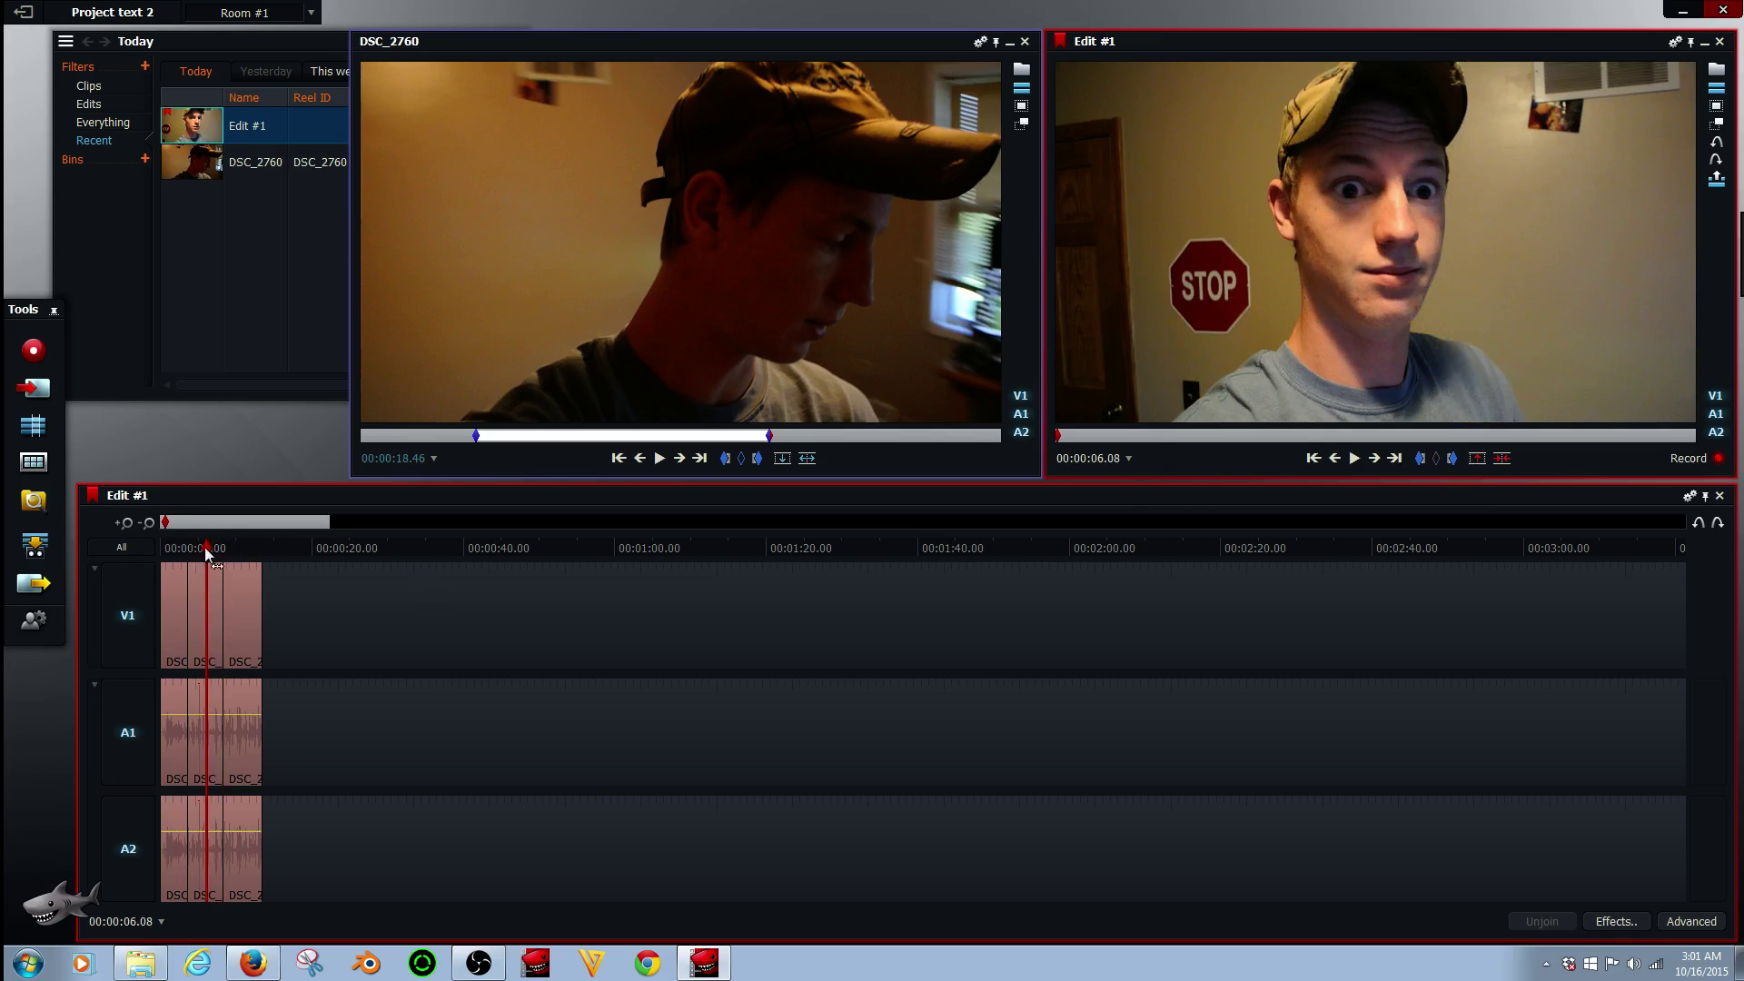
Step: Add the Video > Titles effect to the middle clip piece, overlaying 'Lightworks' text
right_click(198, 591)
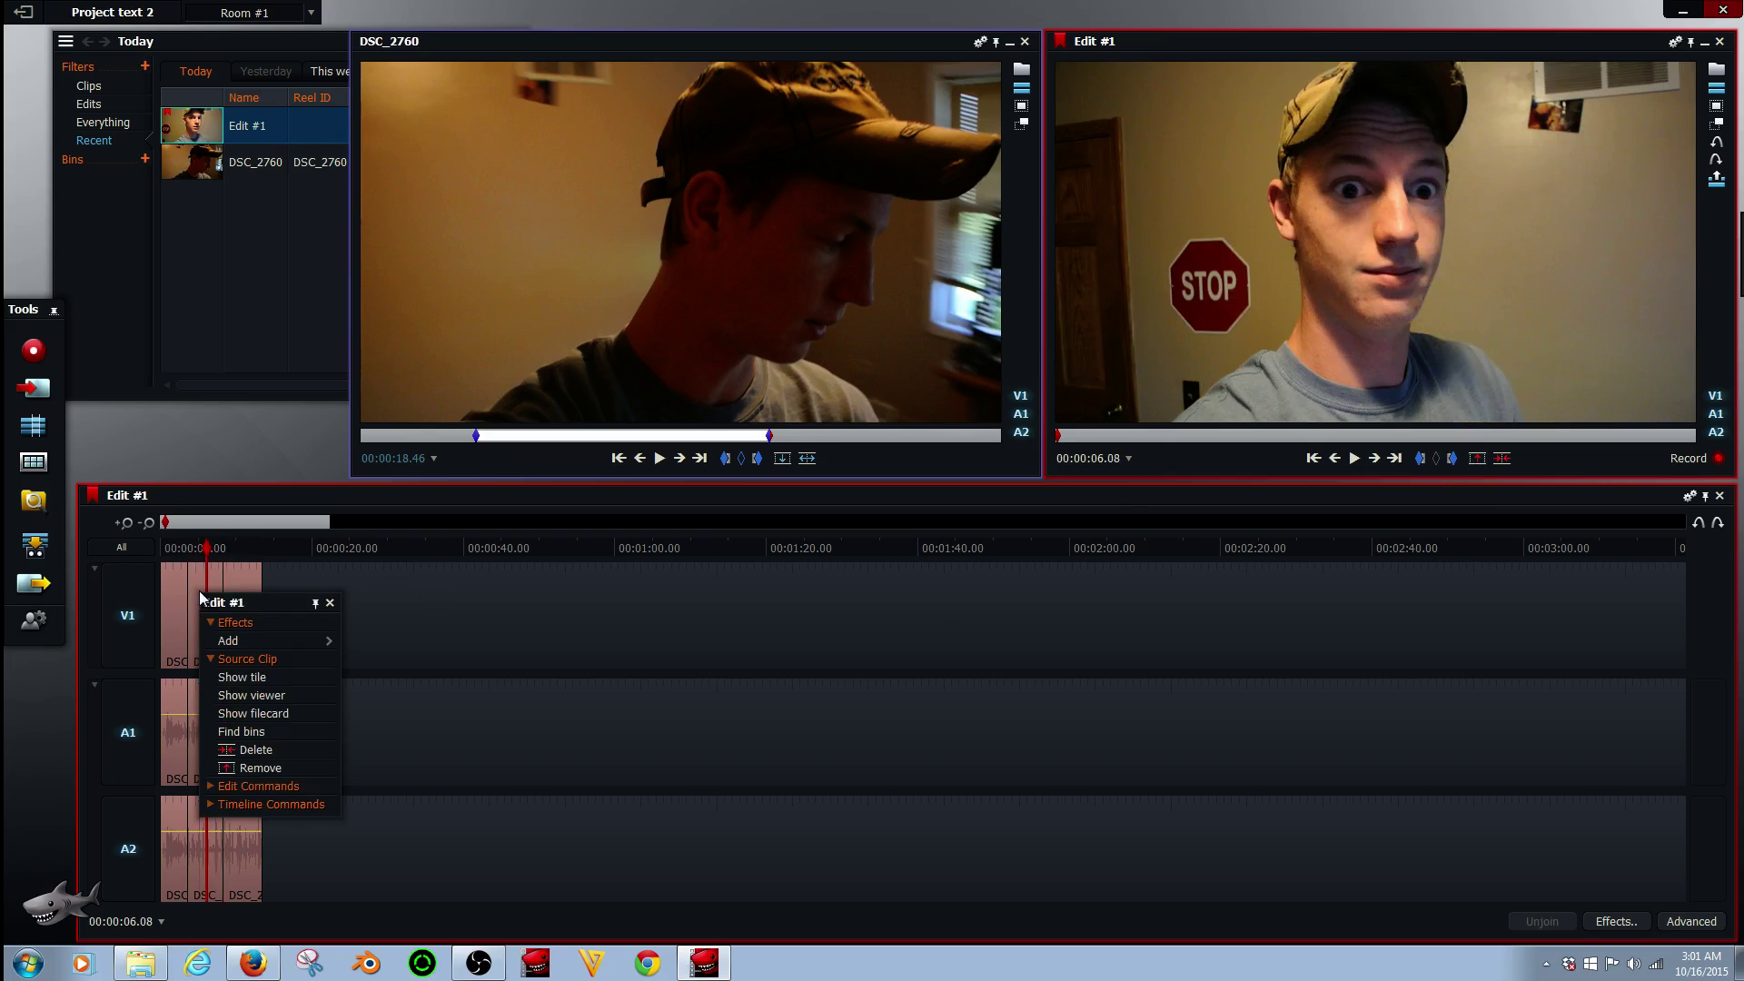
click(1616, 923)
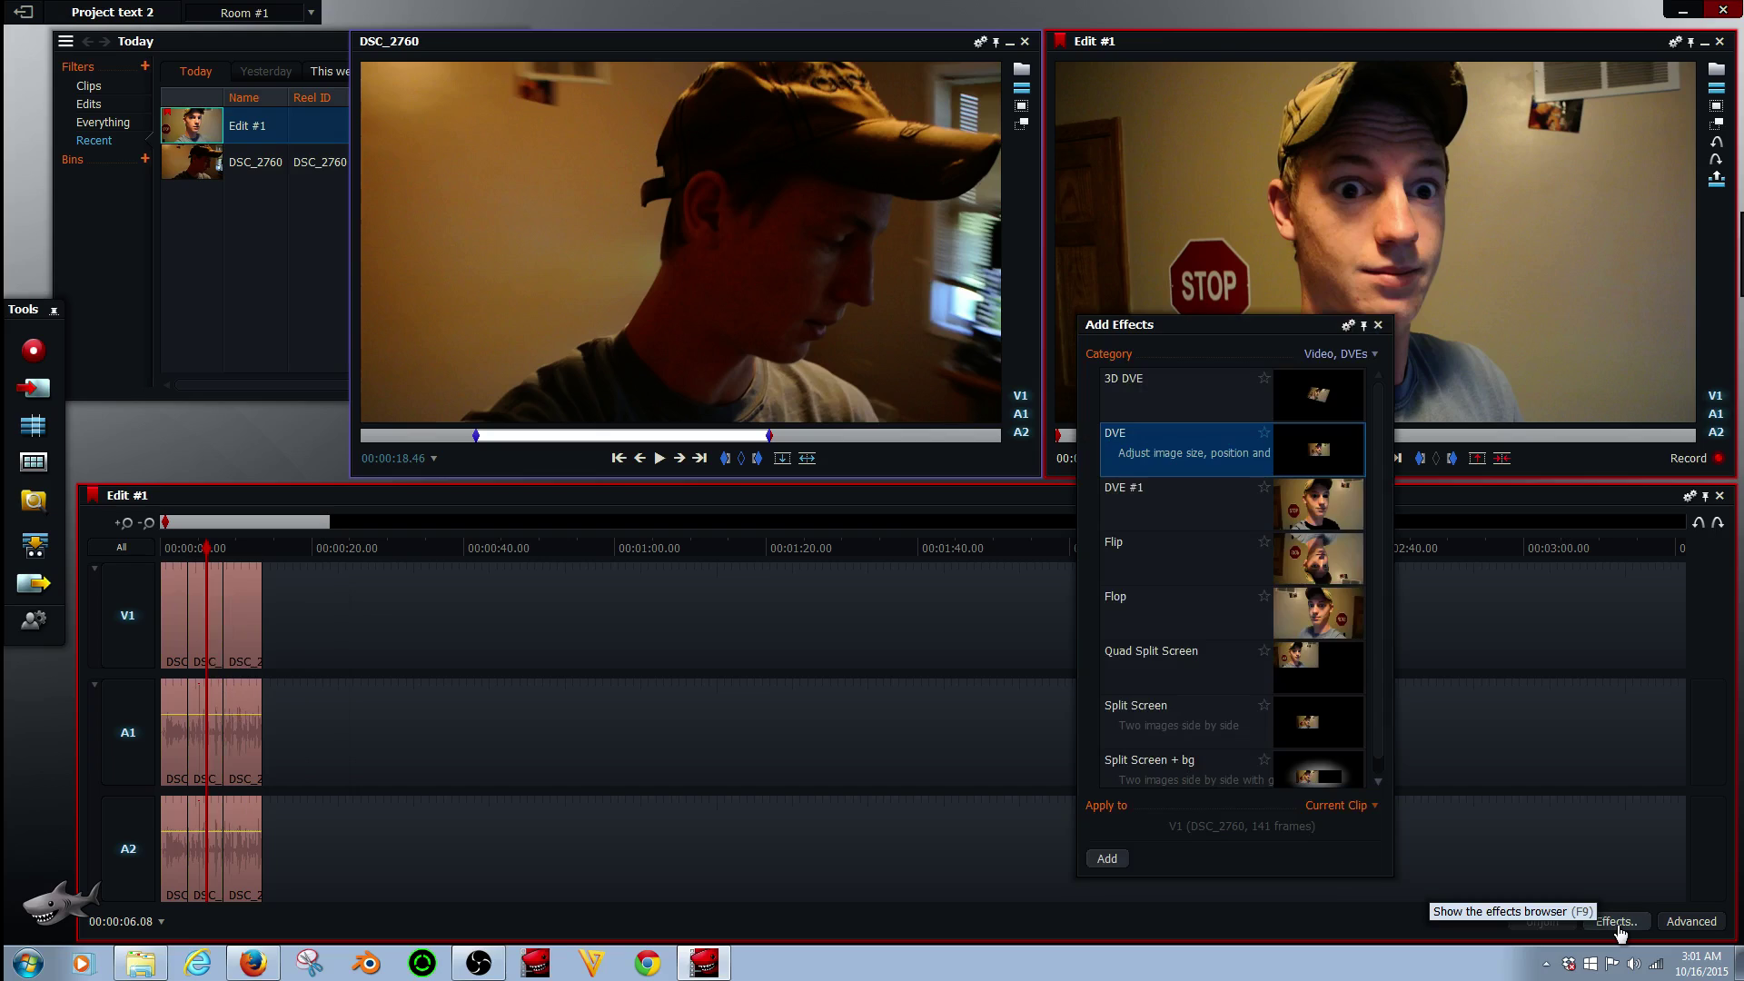
click(1334, 357)
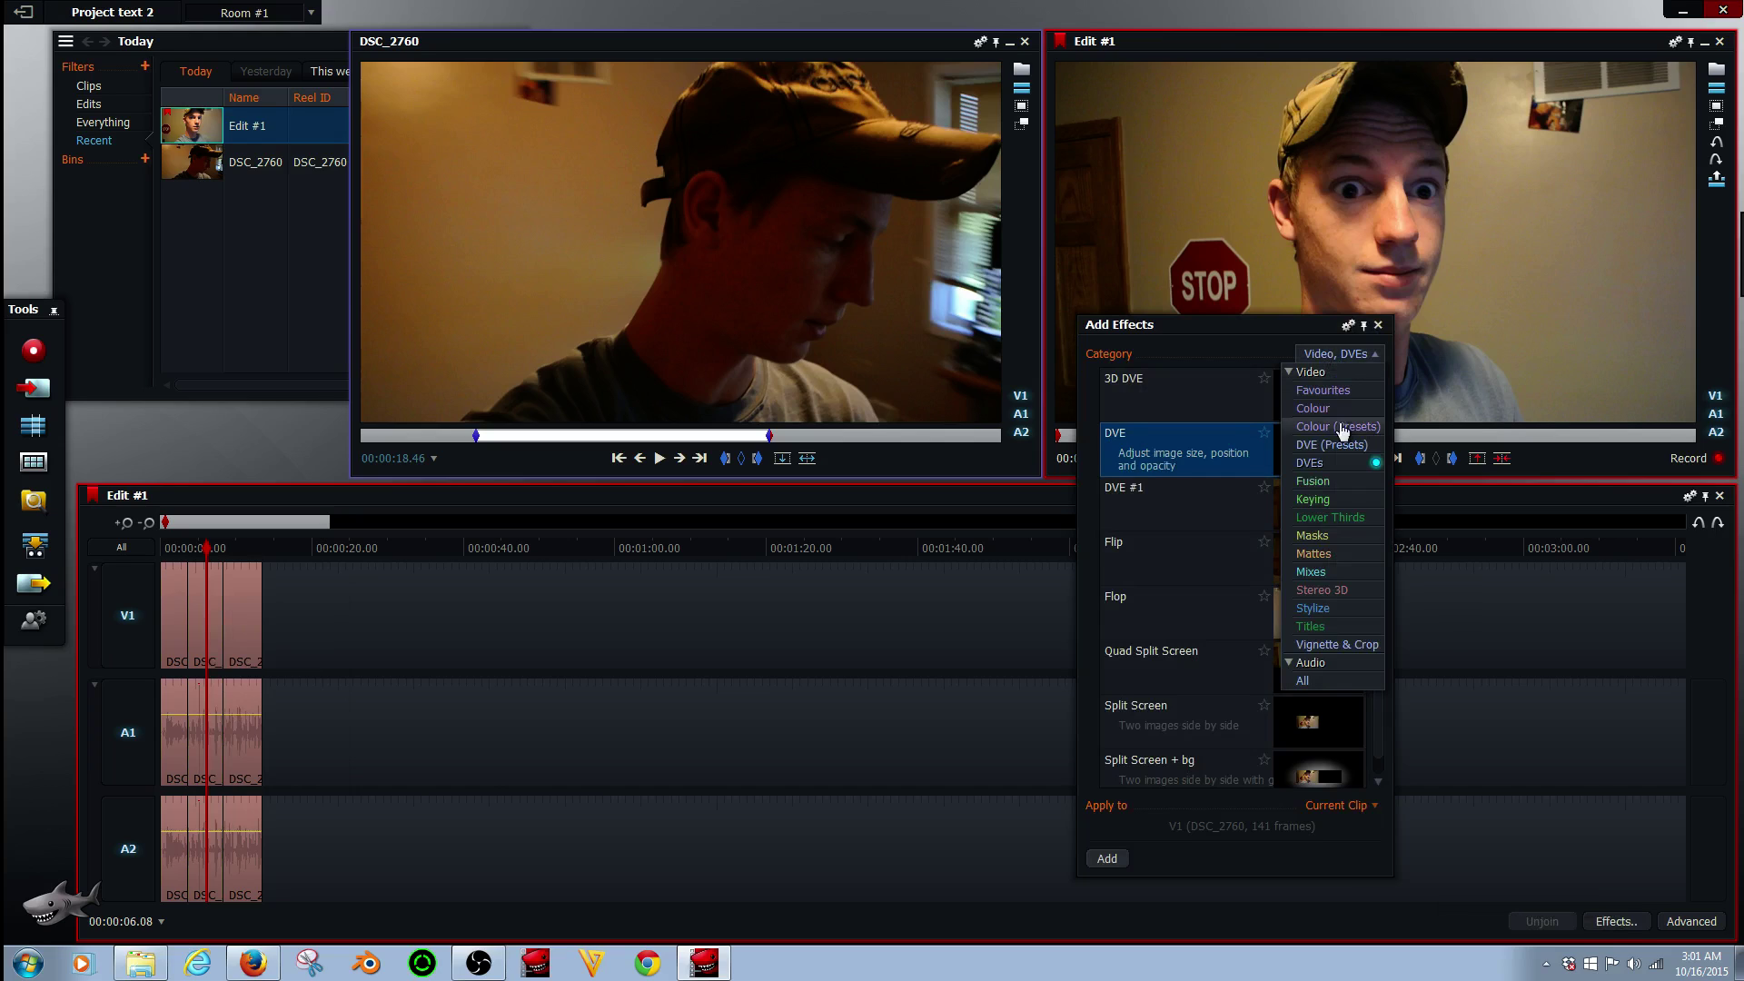
click(1334, 630)
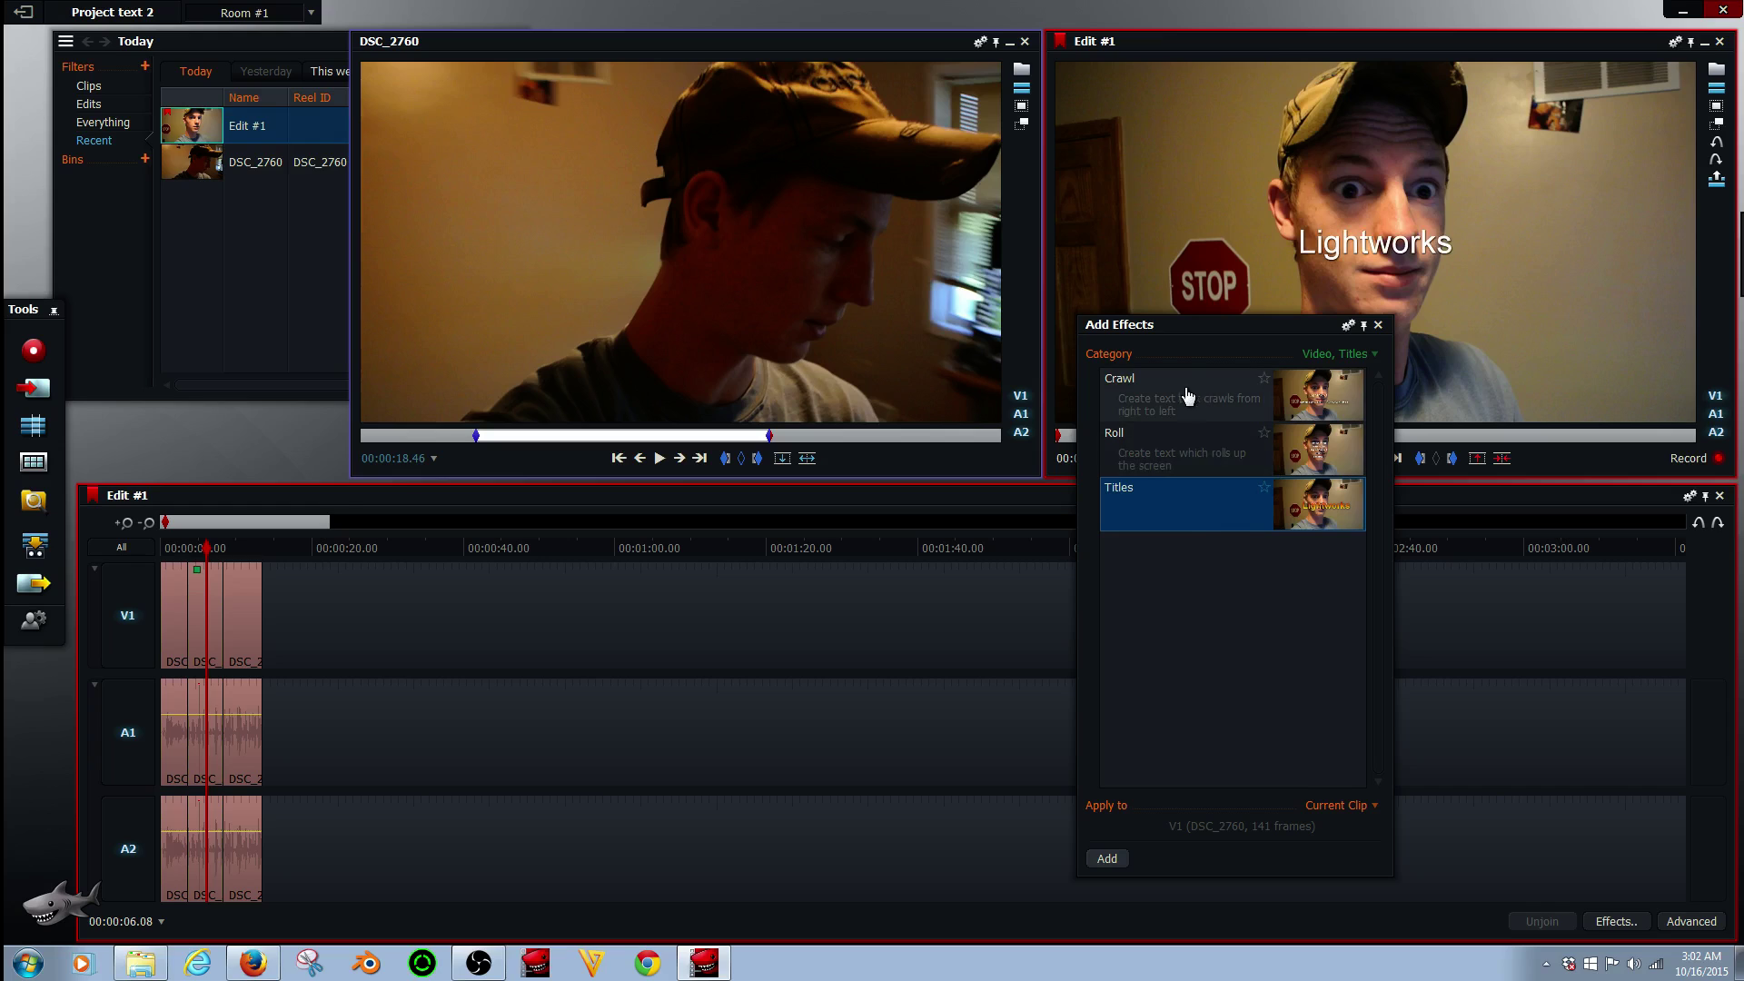
click(1378, 328)
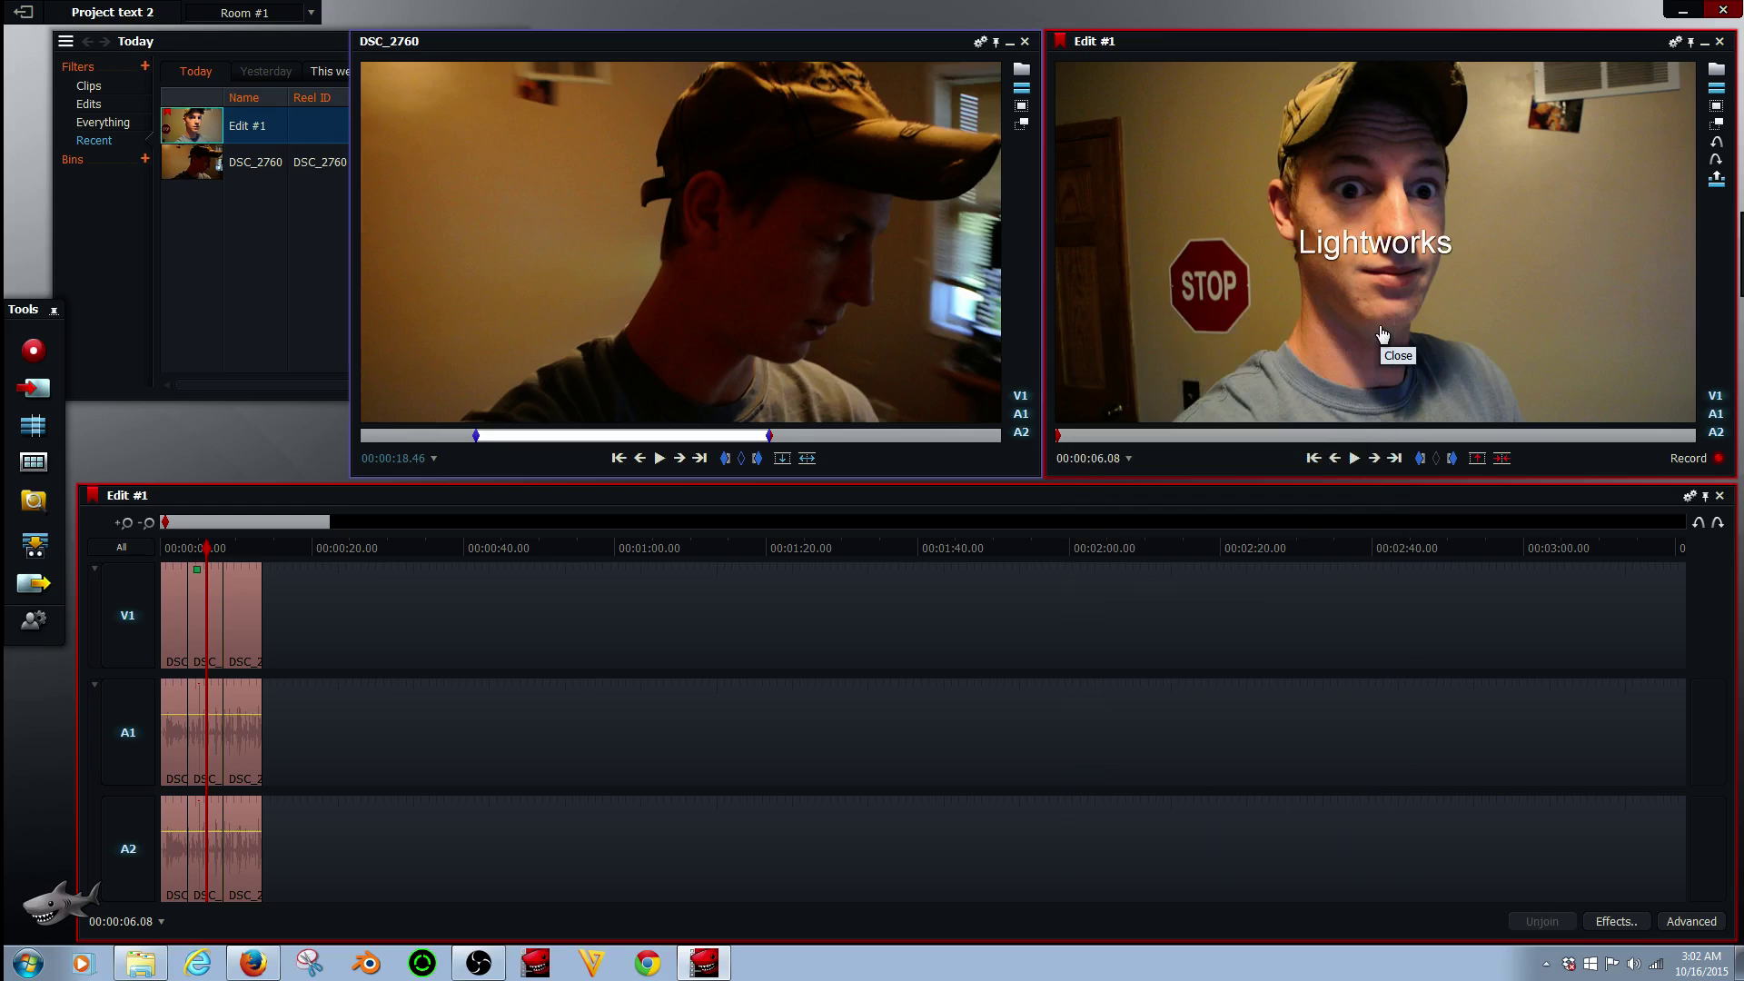
Step: Change the title effect's text to 'name your title'
right_click(203, 606)
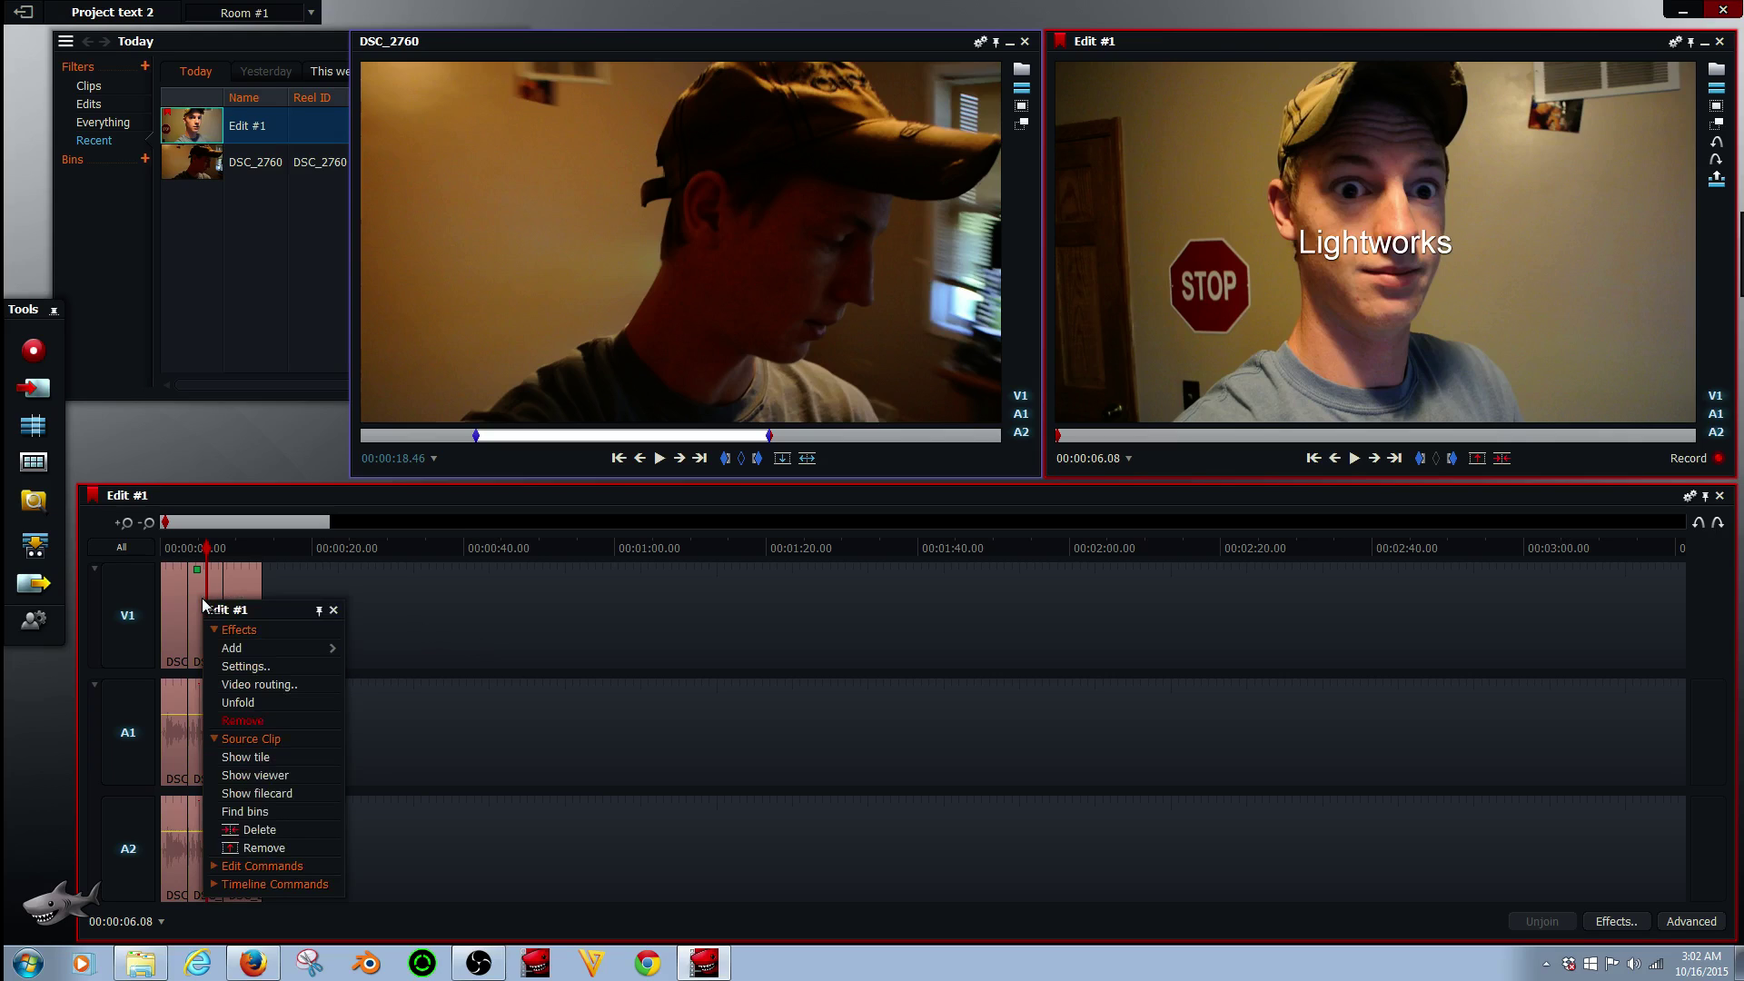
click(234, 668)
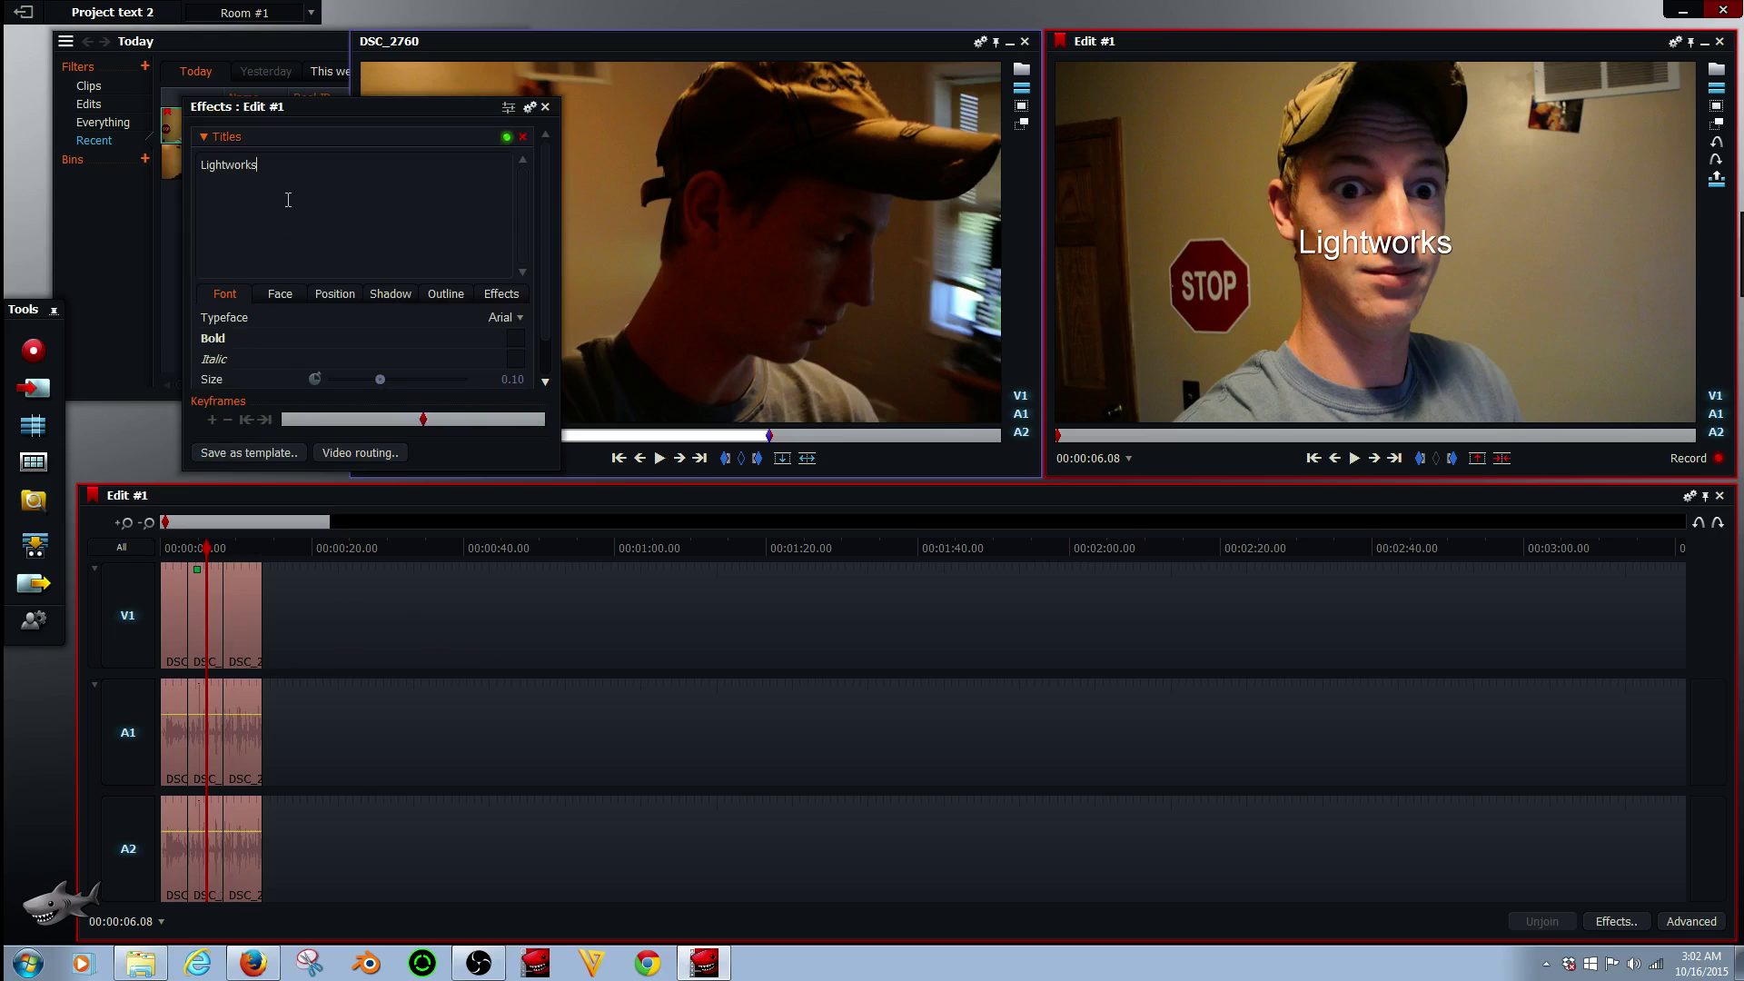
key(BackSpace)
key(BackSpace)
key(BackSpace)
key(BackSpace)
key(BackSpace)
key(BackSpace)
text(n)
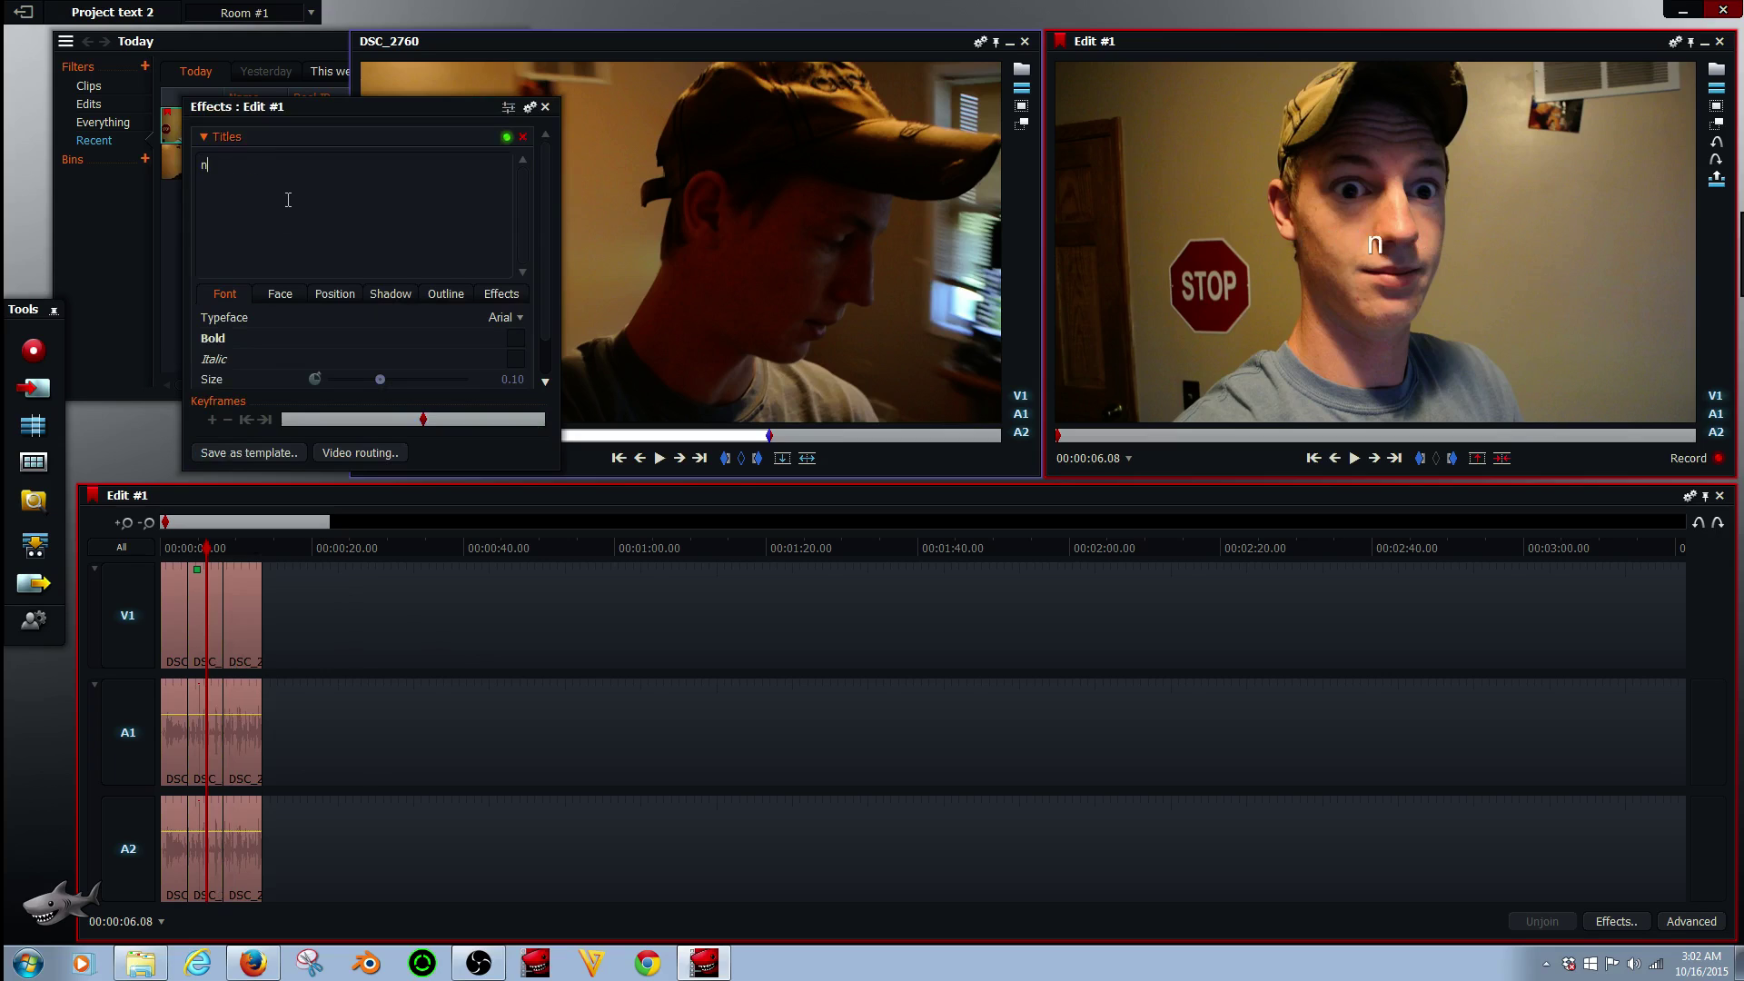
text(aem)
key(BackSpace)
key(BackSpace)
key(BackSpace)
text(ame )
text(you)
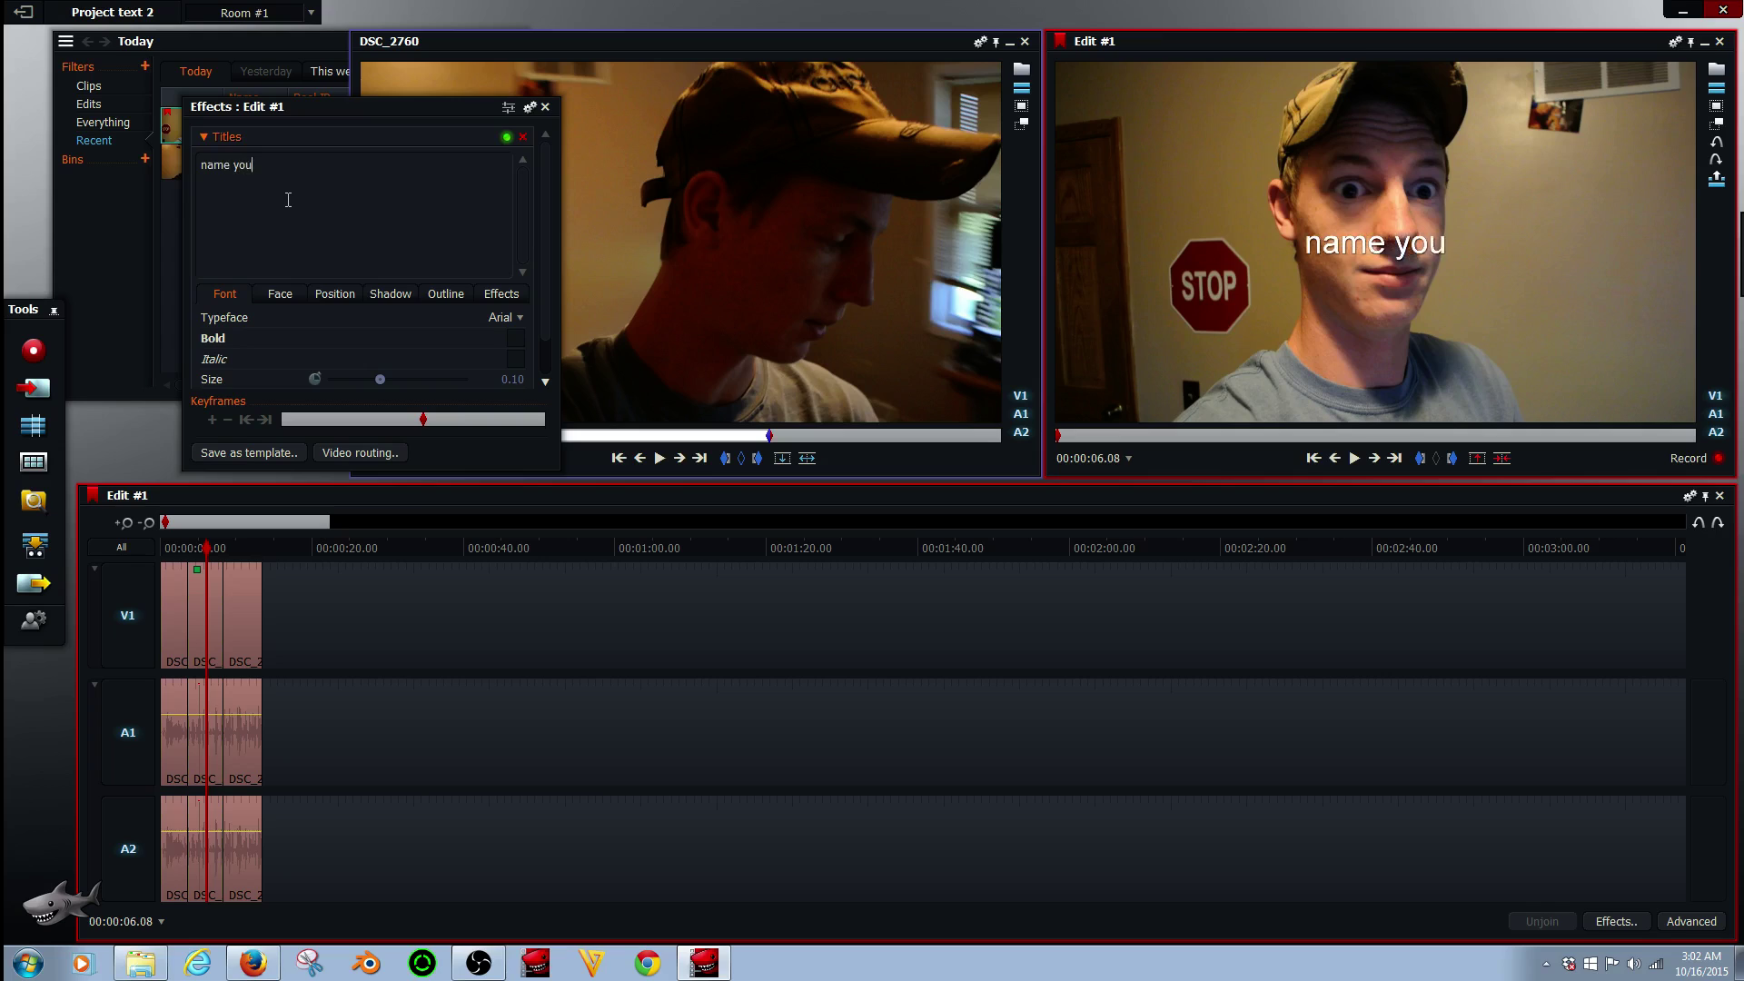
text(r tit)
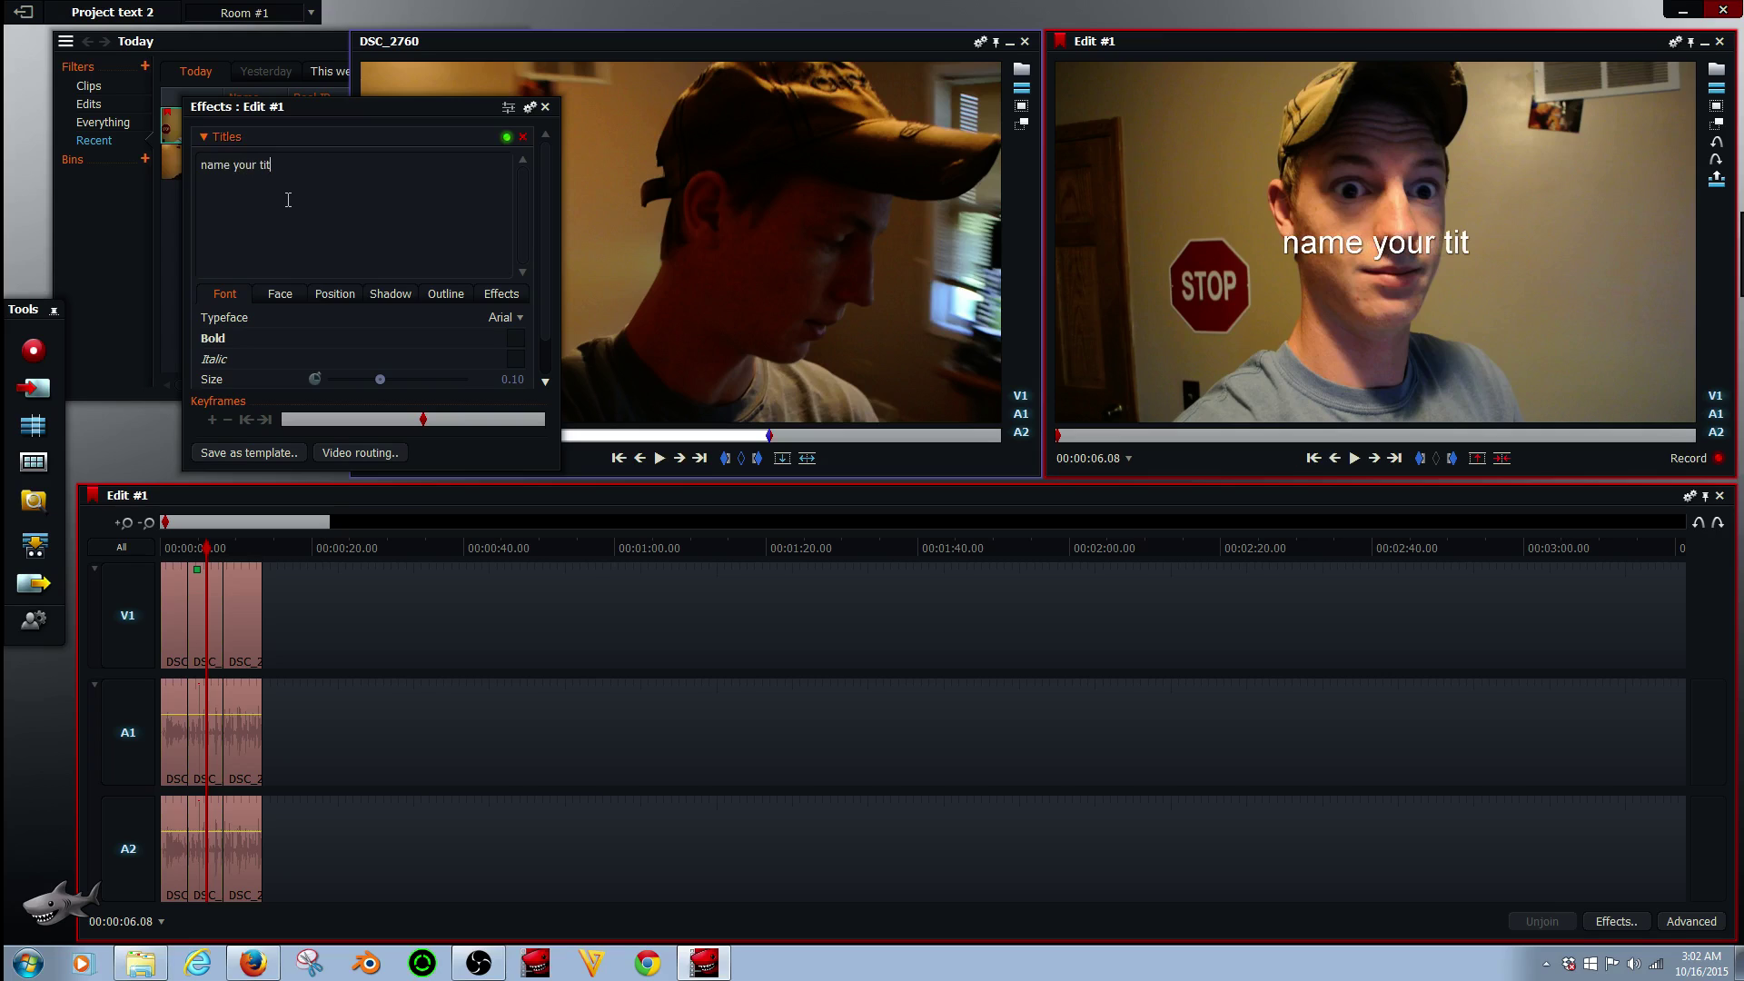
text(le)
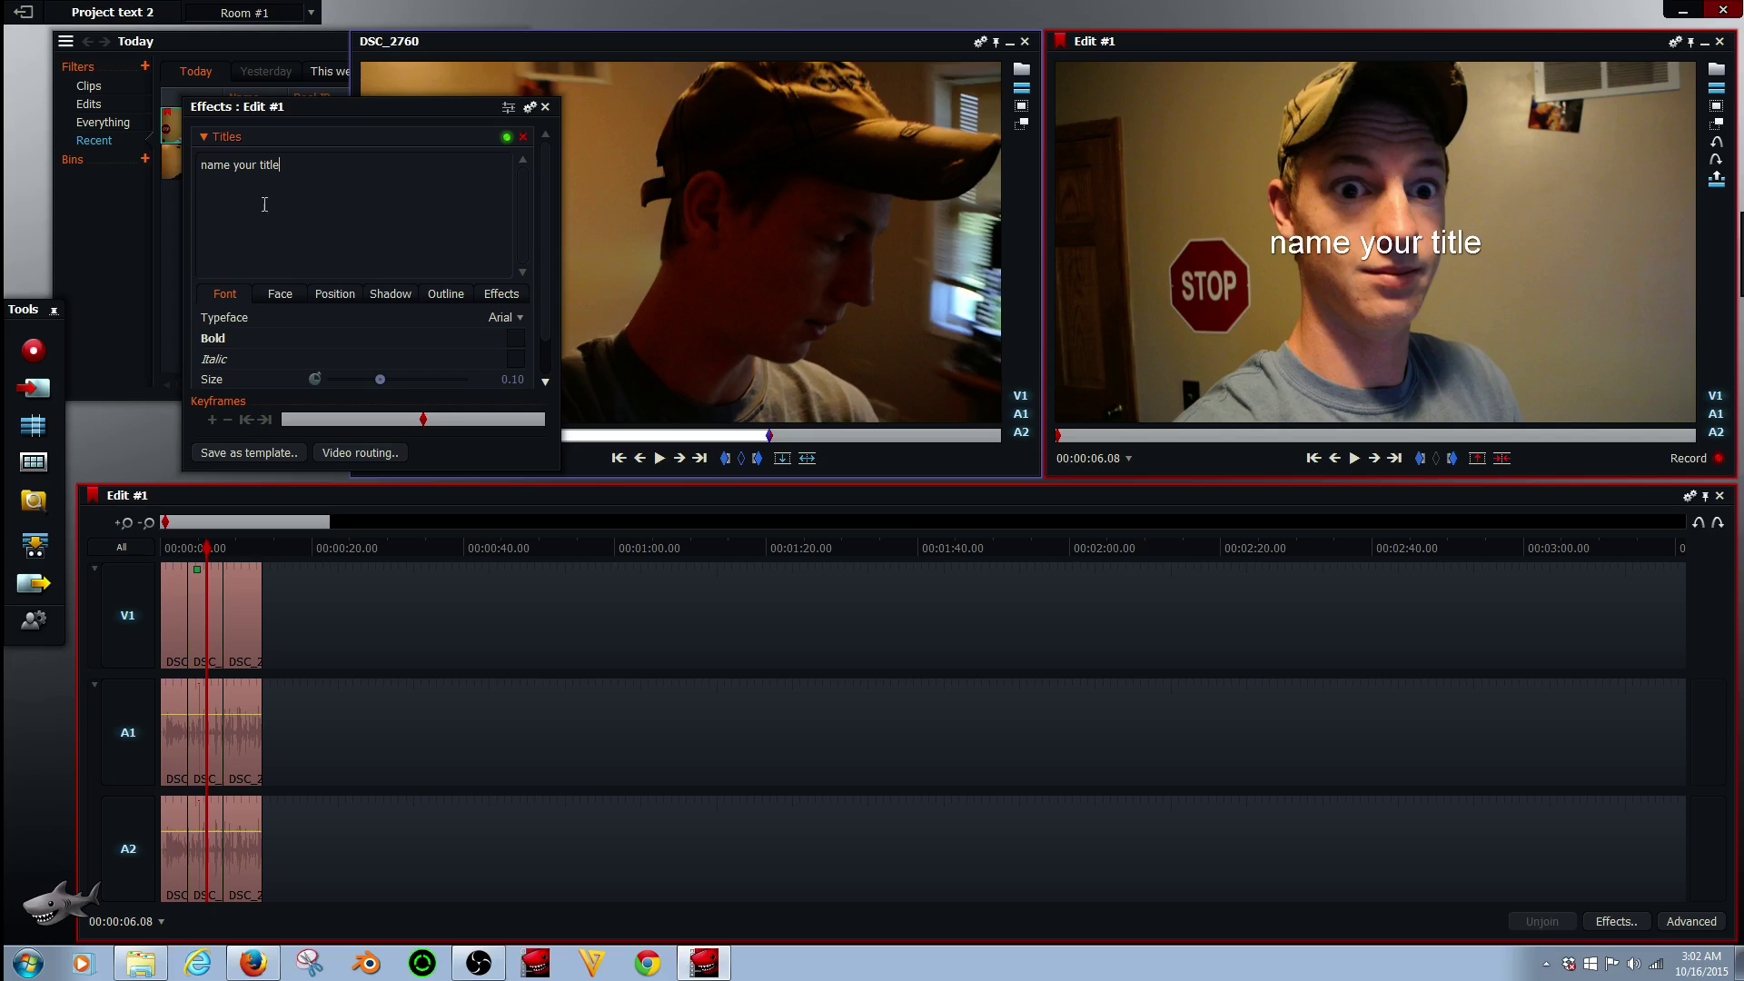
Step: Set the title size to 0.09 and make the font bold italic
click(280, 296)
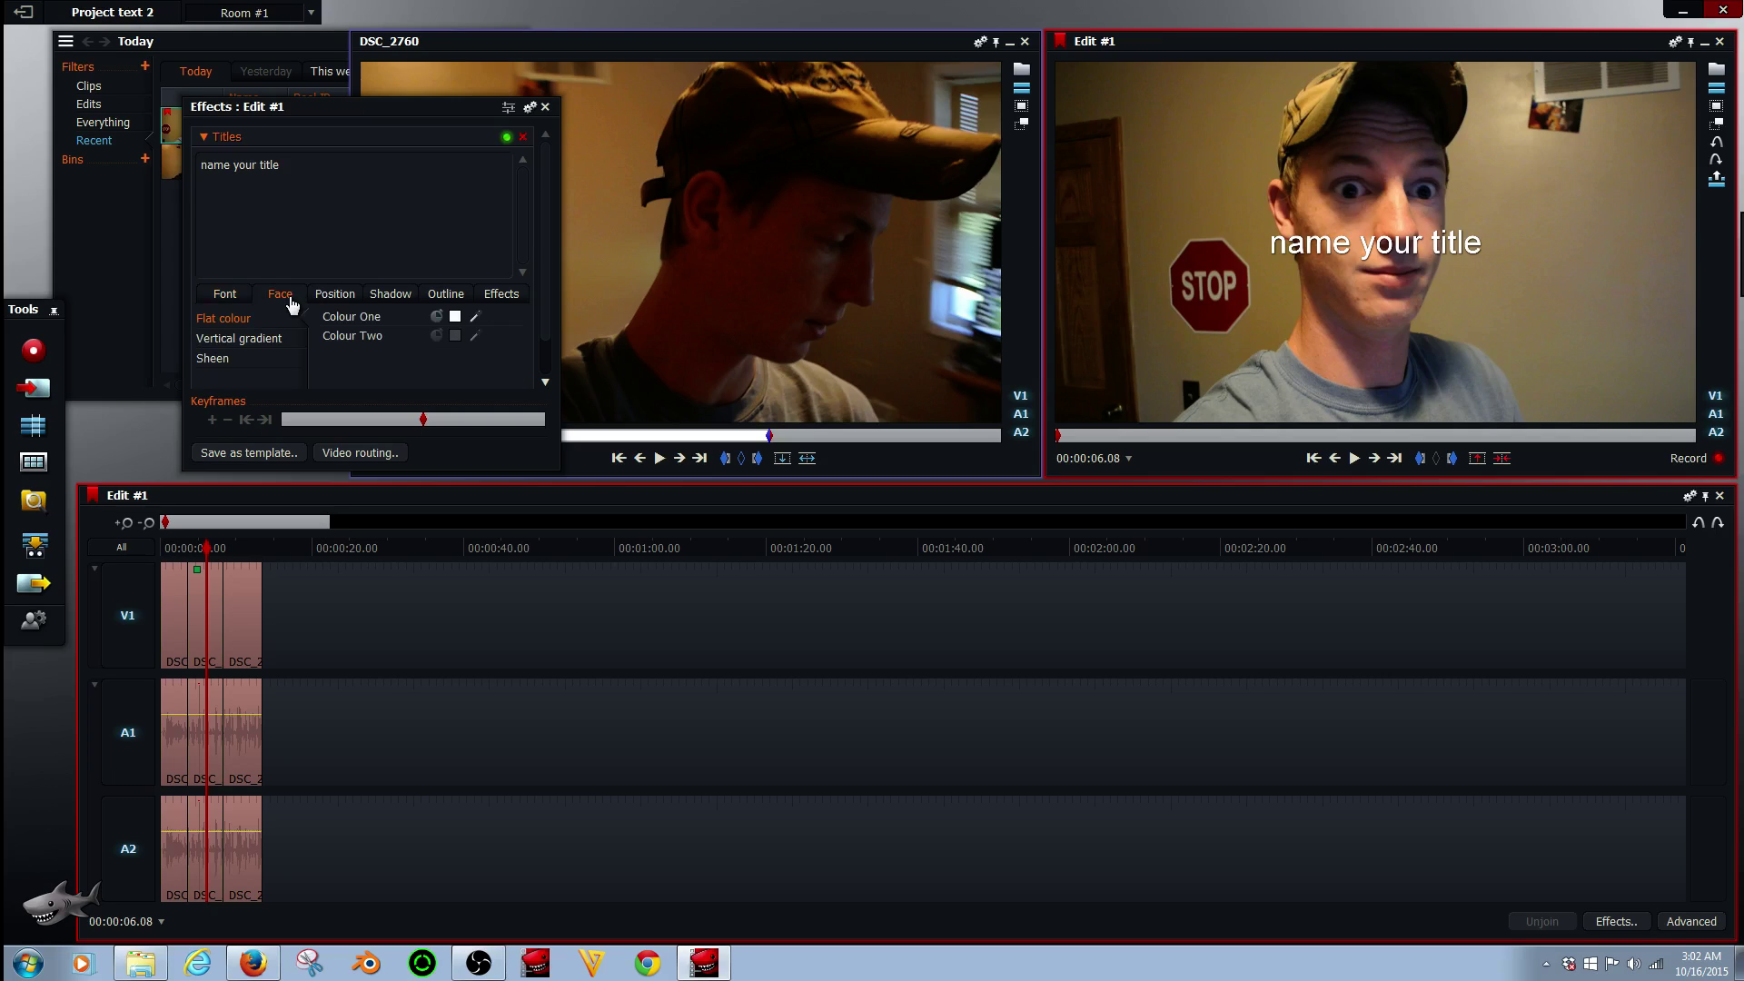
click(227, 295)
mouse_move(382, 380)
mouse_down()
mouse_move(392, 397)
mouse_move(323, 385)
mouse_move(371, 383)
mouse_up()
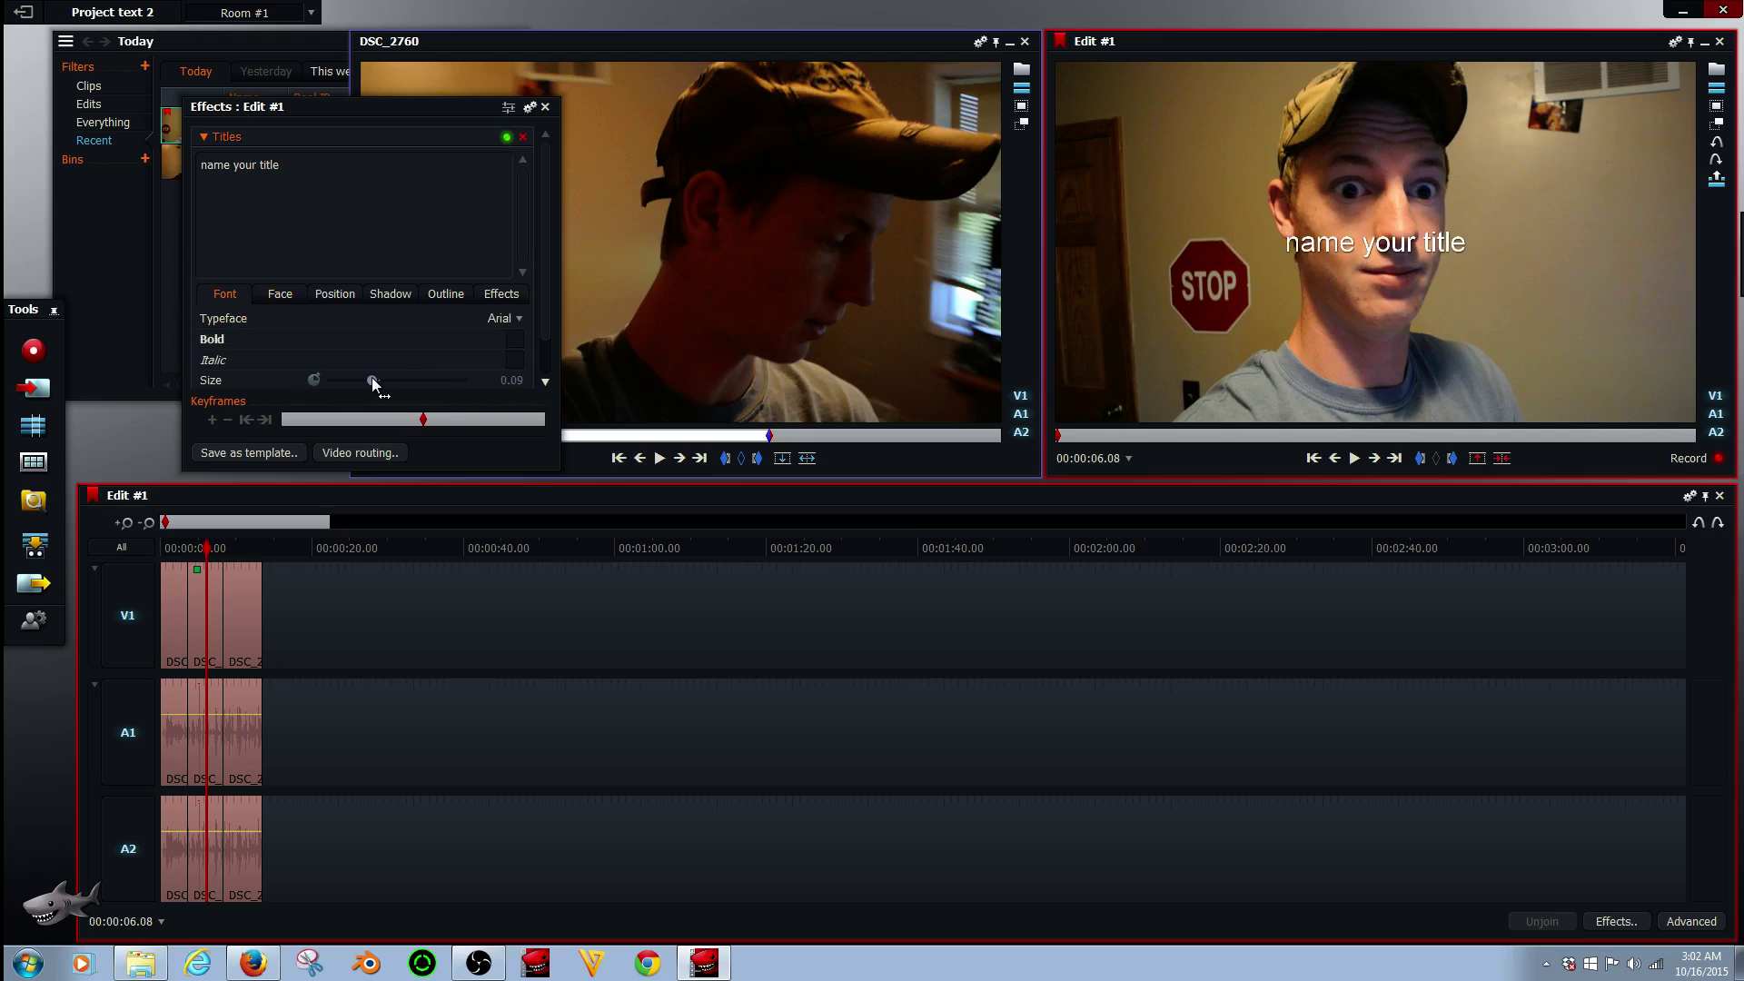
click(515, 340)
click(514, 359)
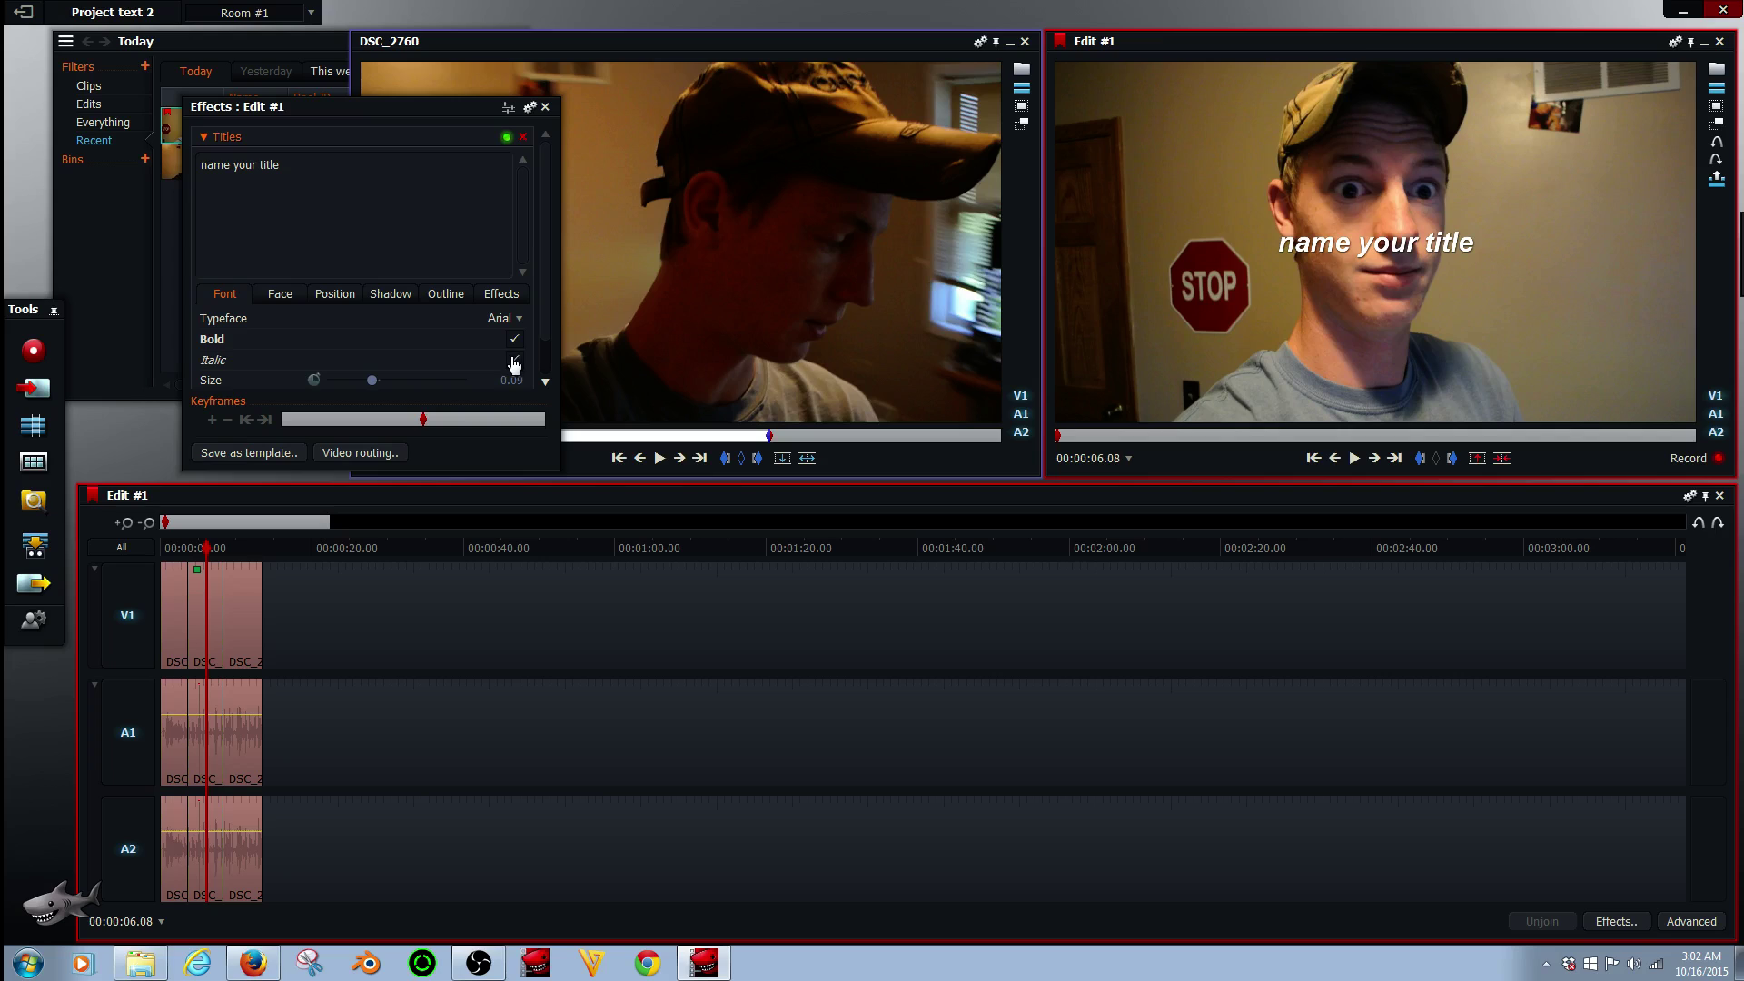
click(514, 359)
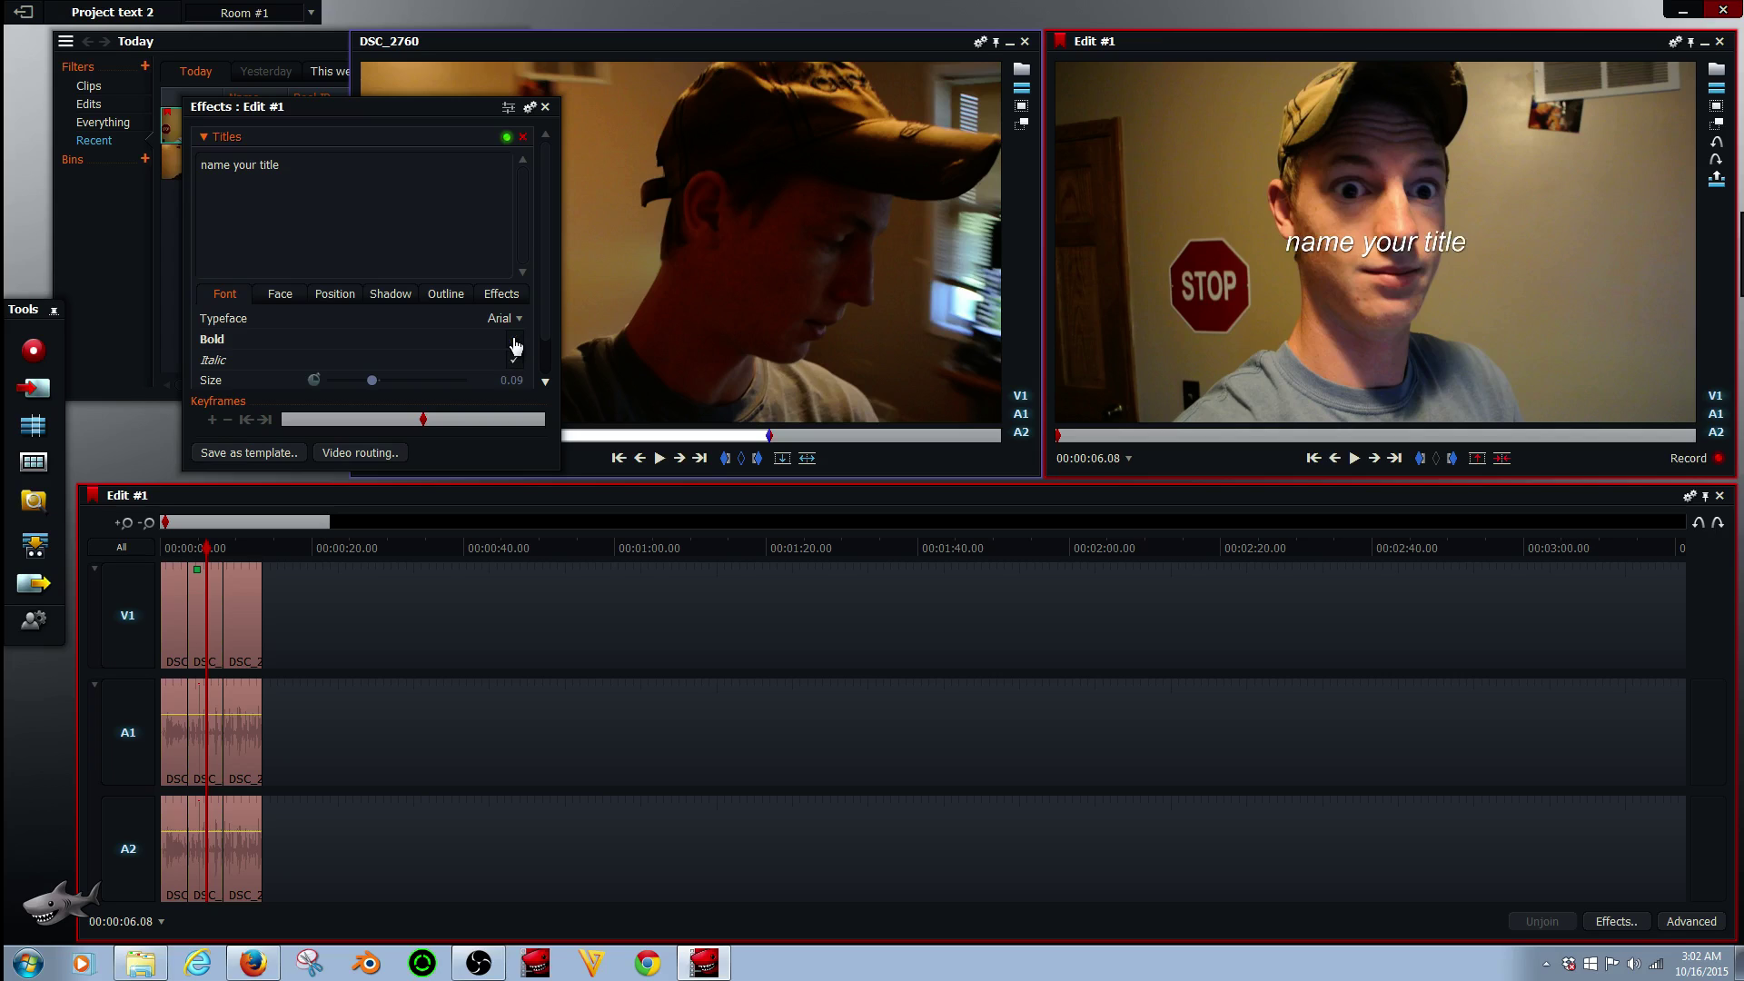
click(516, 342)
scroll(447, 336, down, 1)
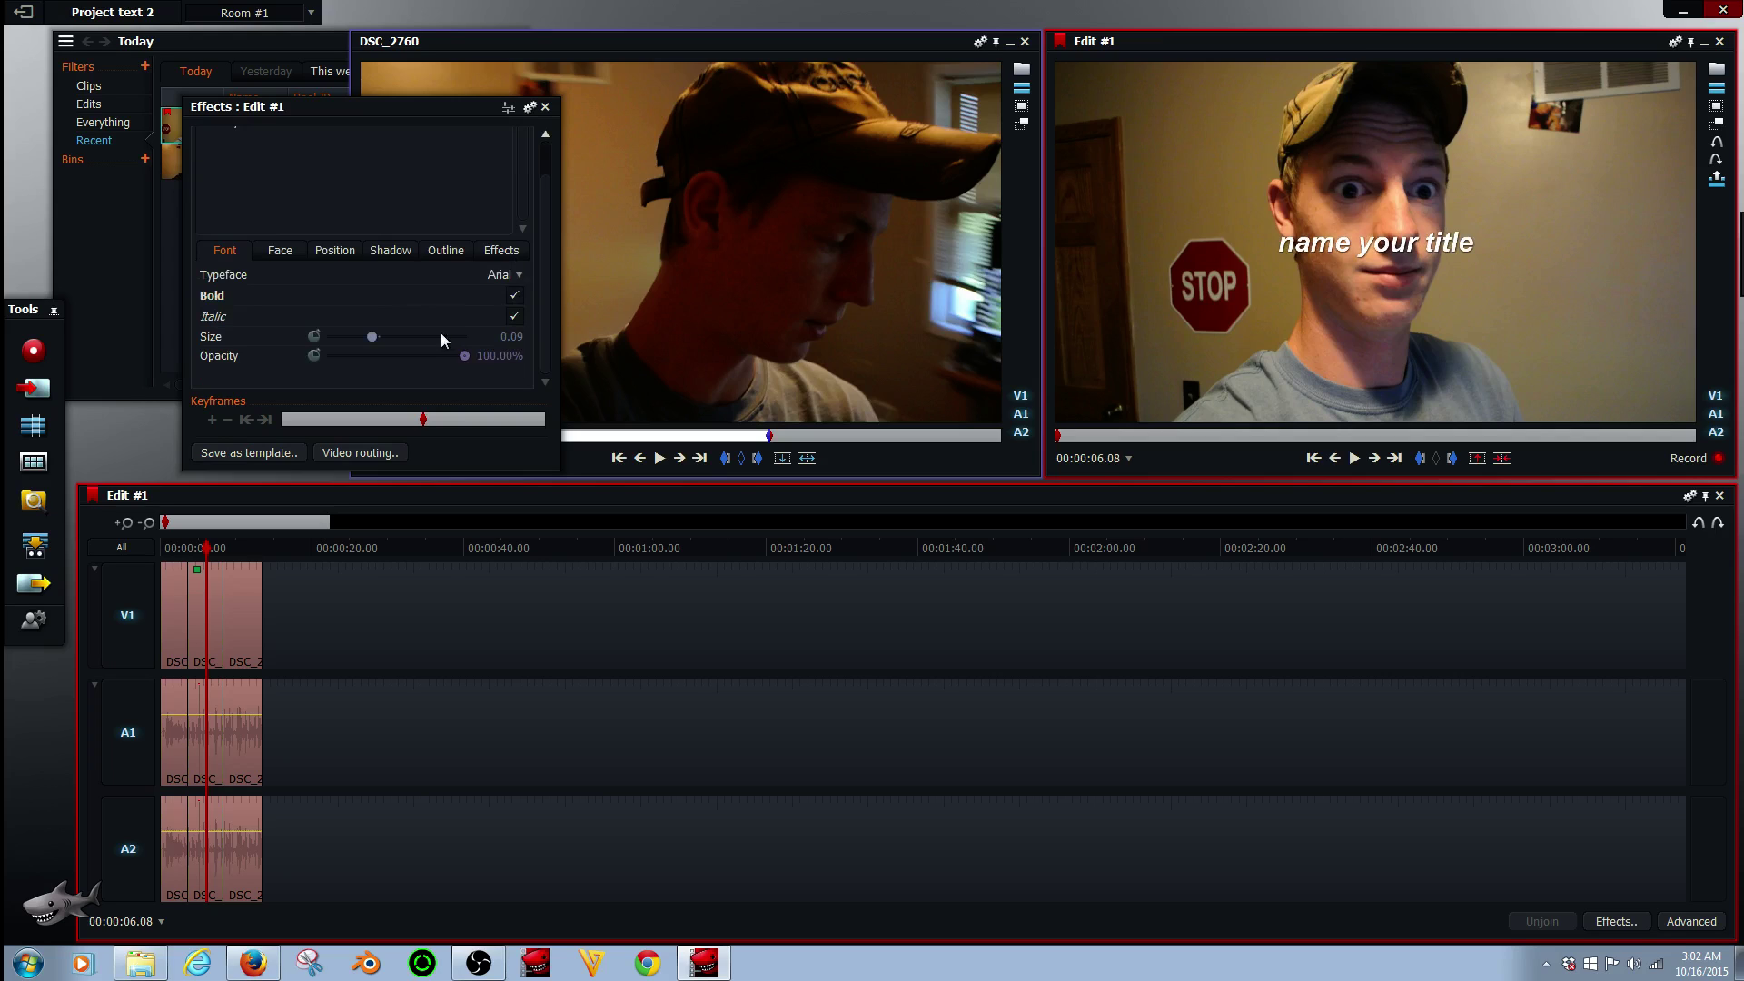
Step: Set the title's Colour One to magenta pink on the Face tab
click(279, 251)
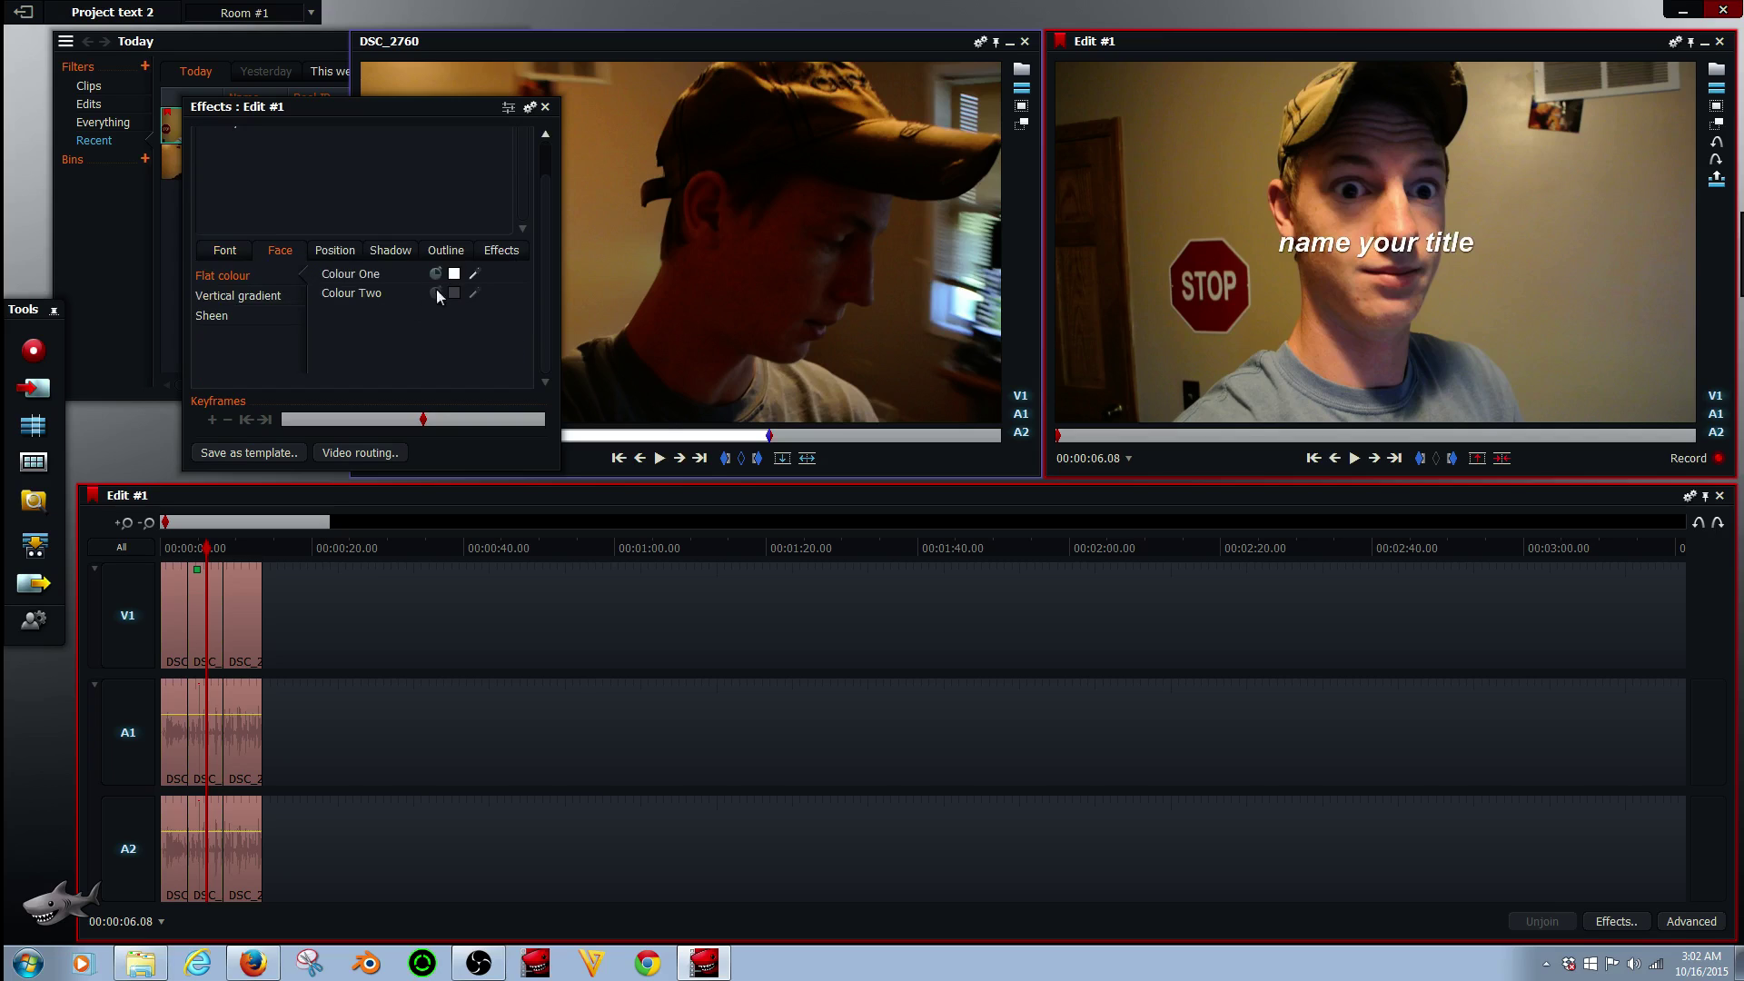
click(454, 292)
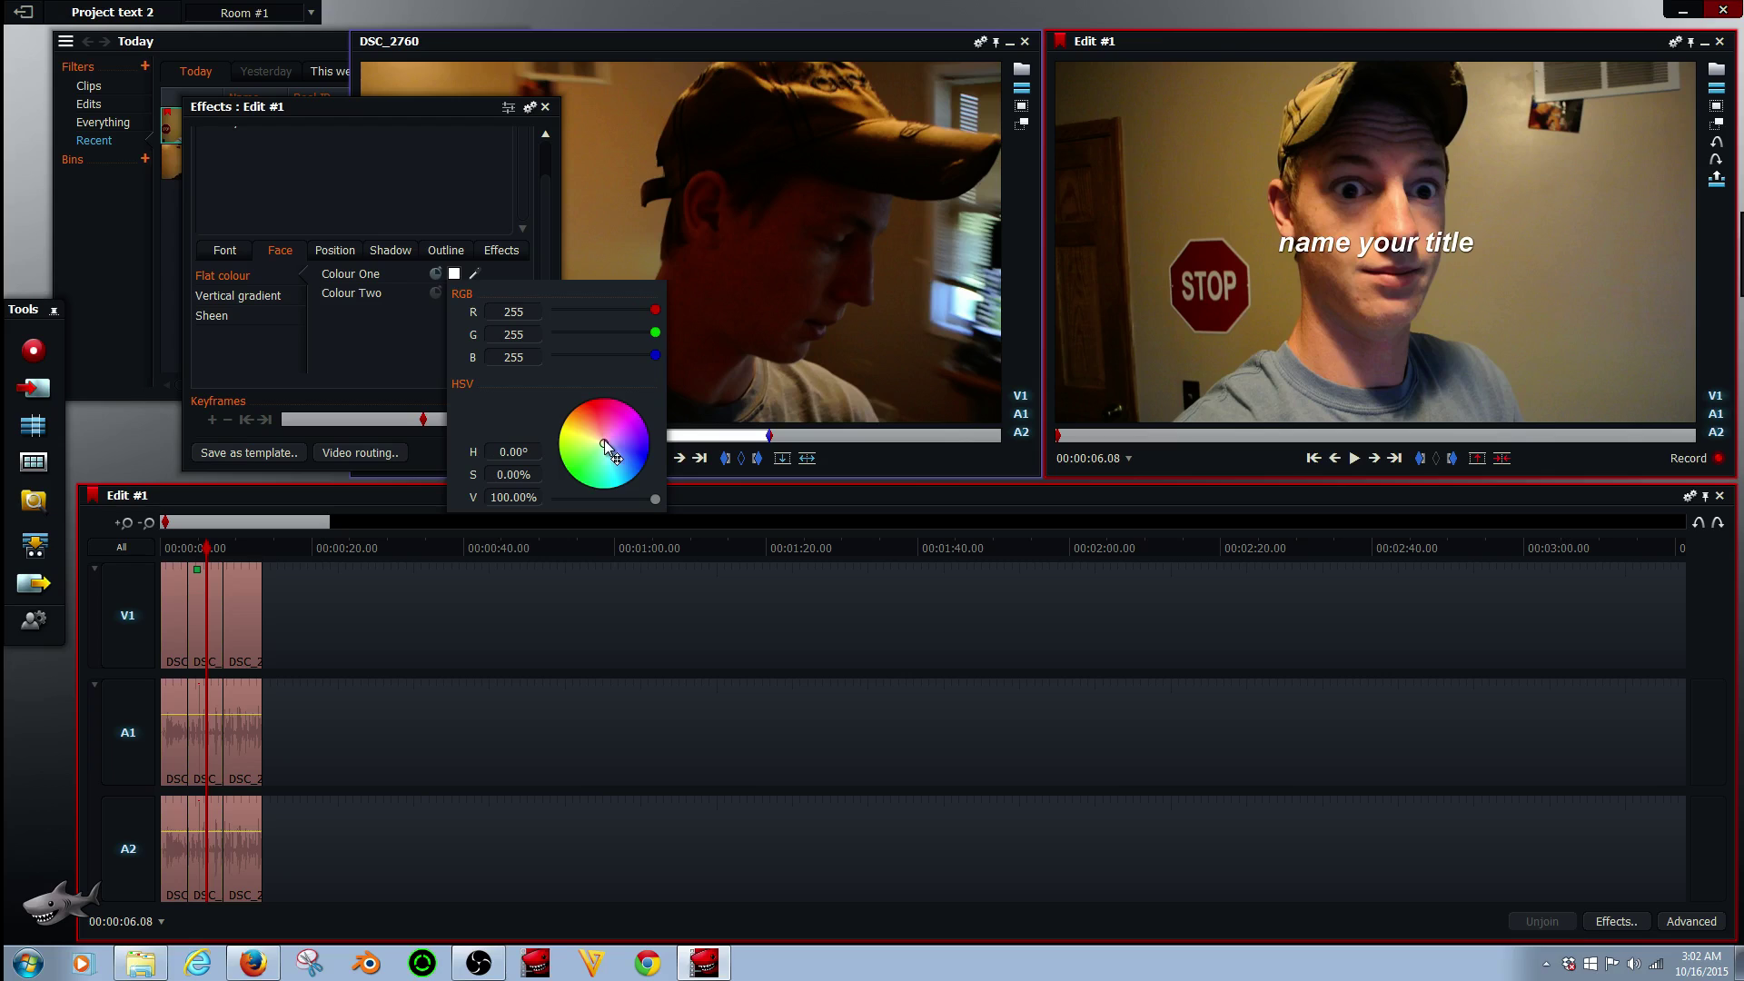
mouse_move(608, 452)
mouse_down()
mouse_move(600, 467)
mouse_move(636, 425)
mouse_up()
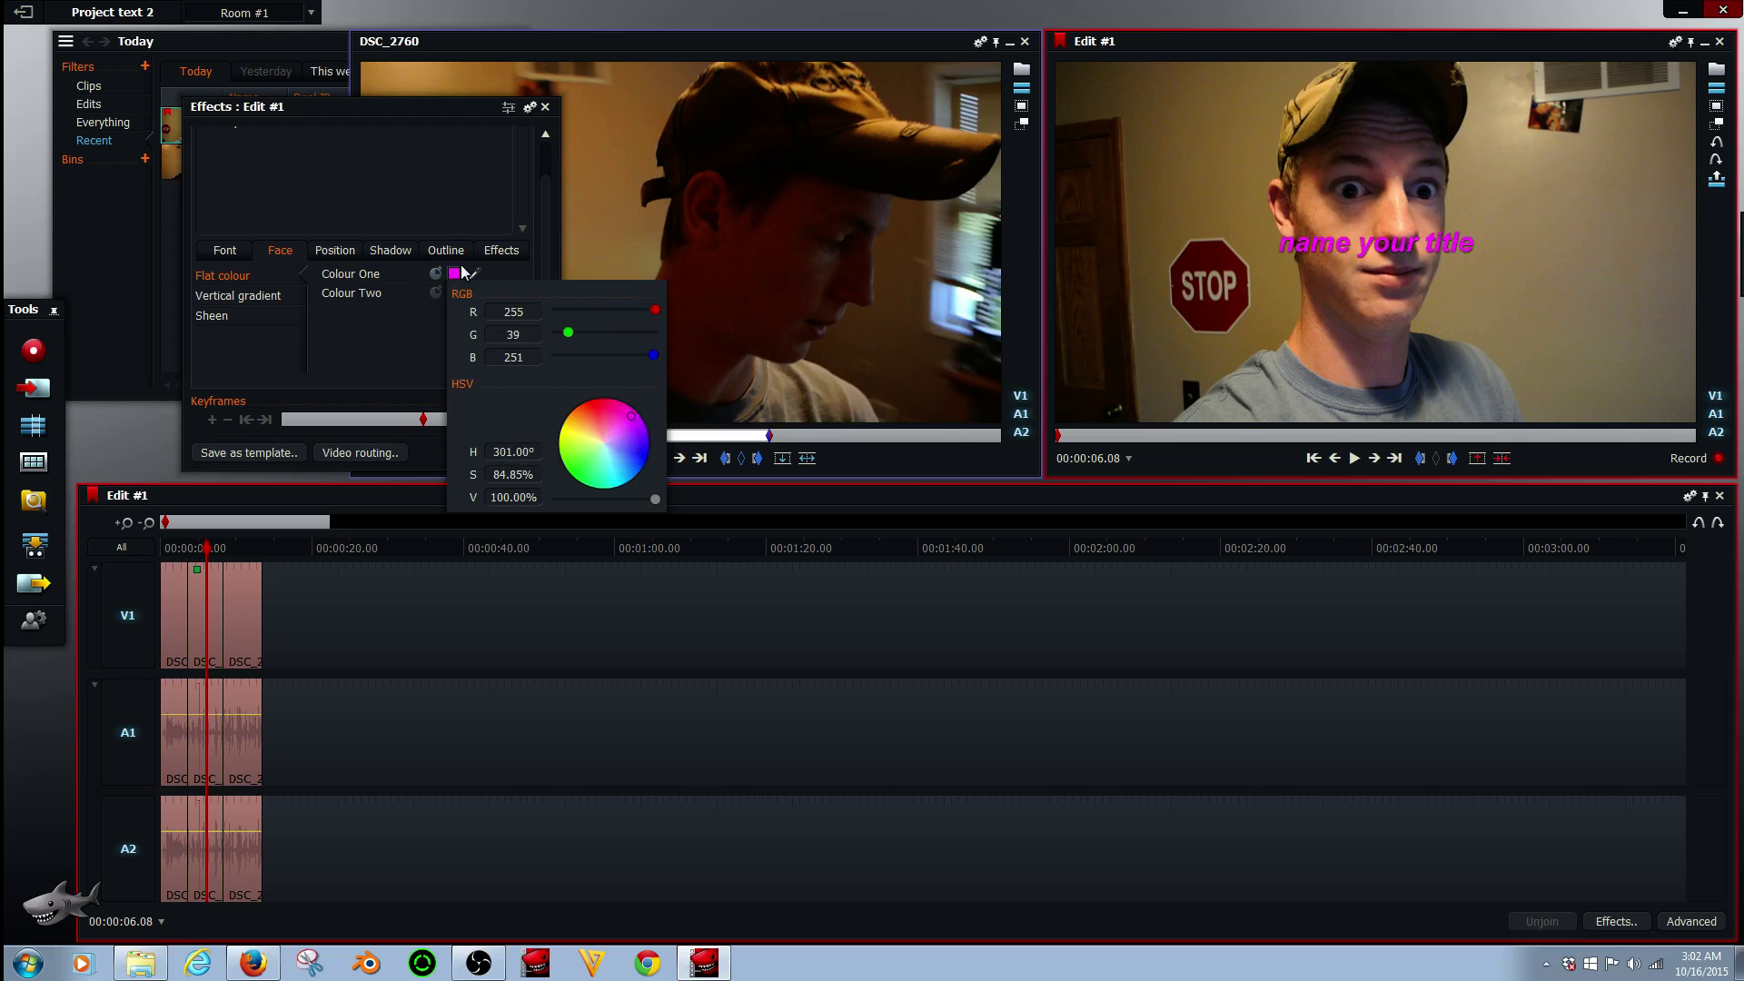
Step: Drag the title toward the top-left of the frame and enlarge its text slightly
click(349, 259)
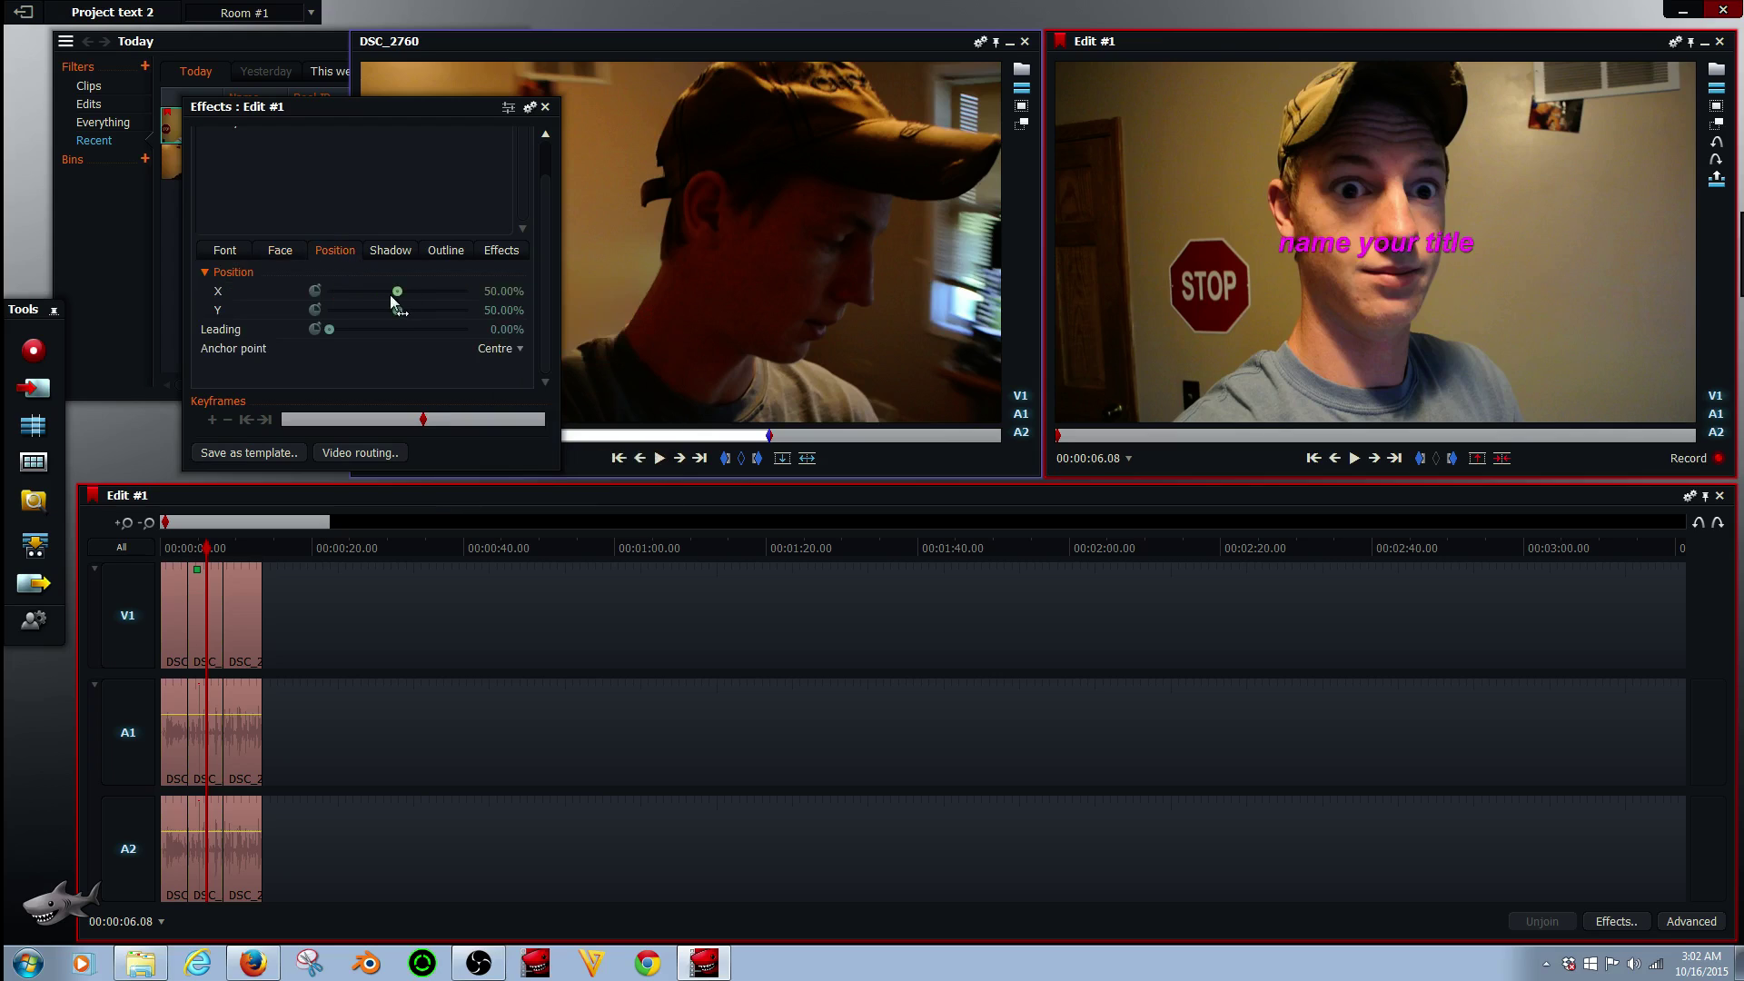
drag(397, 290, 400, 292)
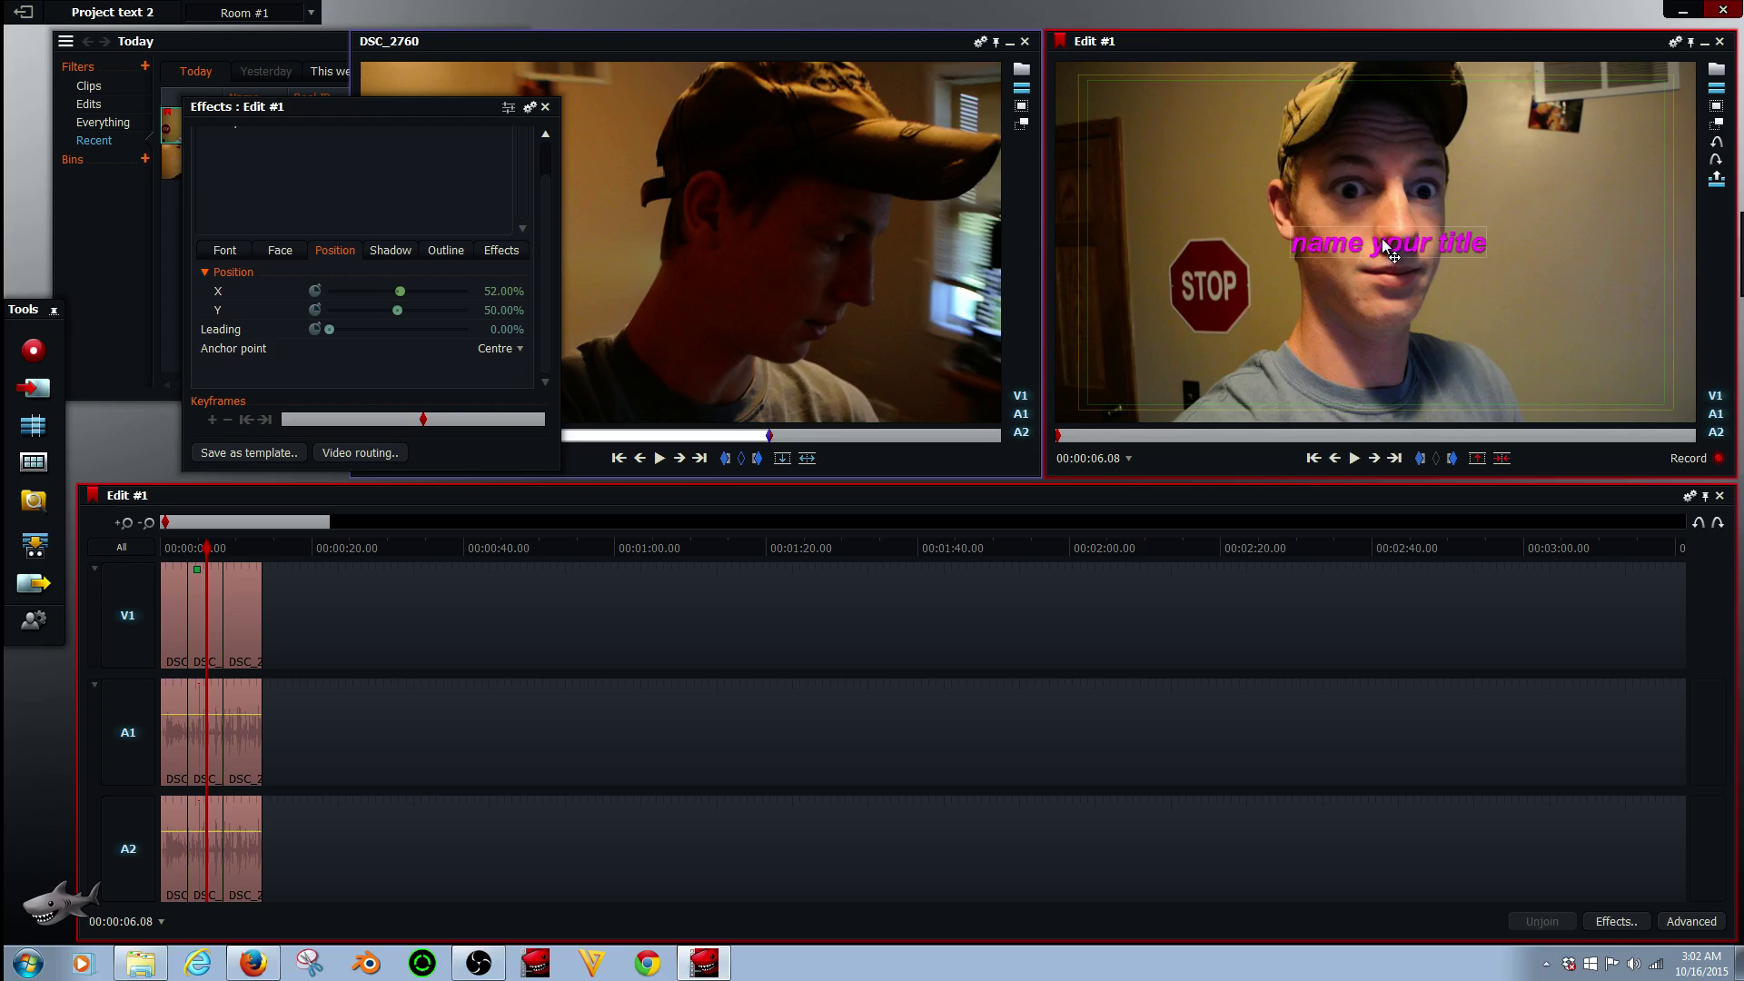
mouse_move(1386, 242)
mouse_down()
mouse_move(1237, 335)
mouse_move(1199, 159)
mouse_up()
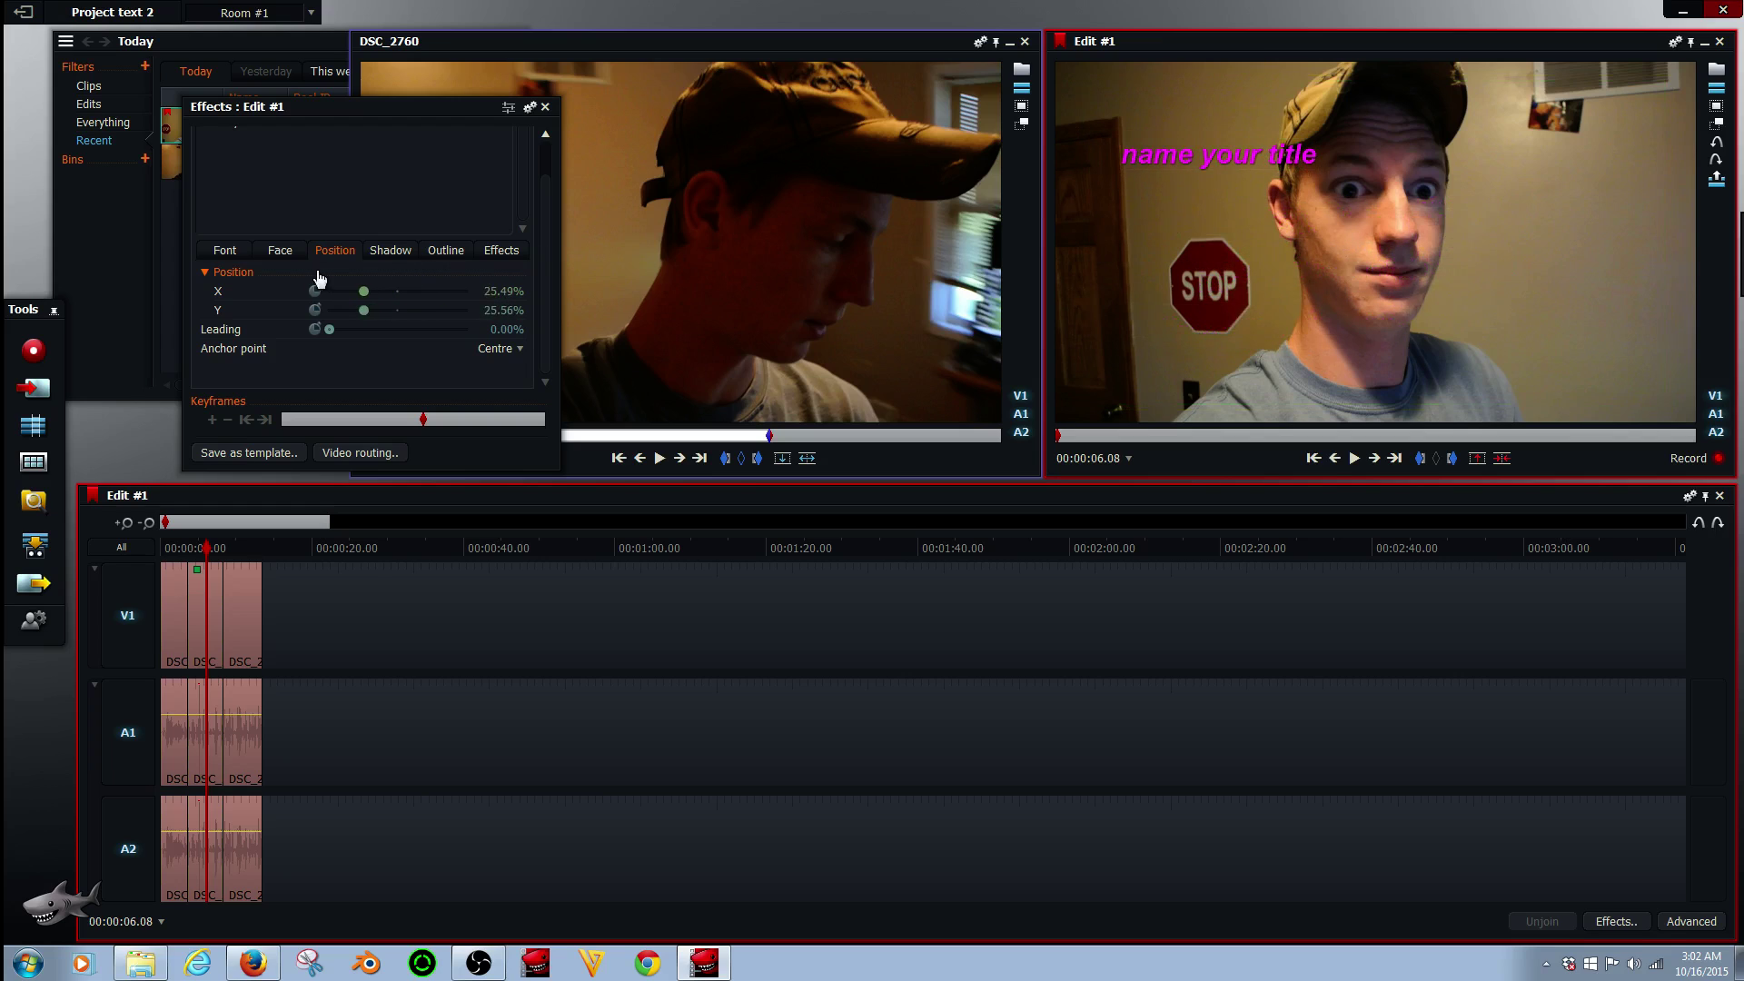
click(224, 251)
drag(357, 337, 403, 336)
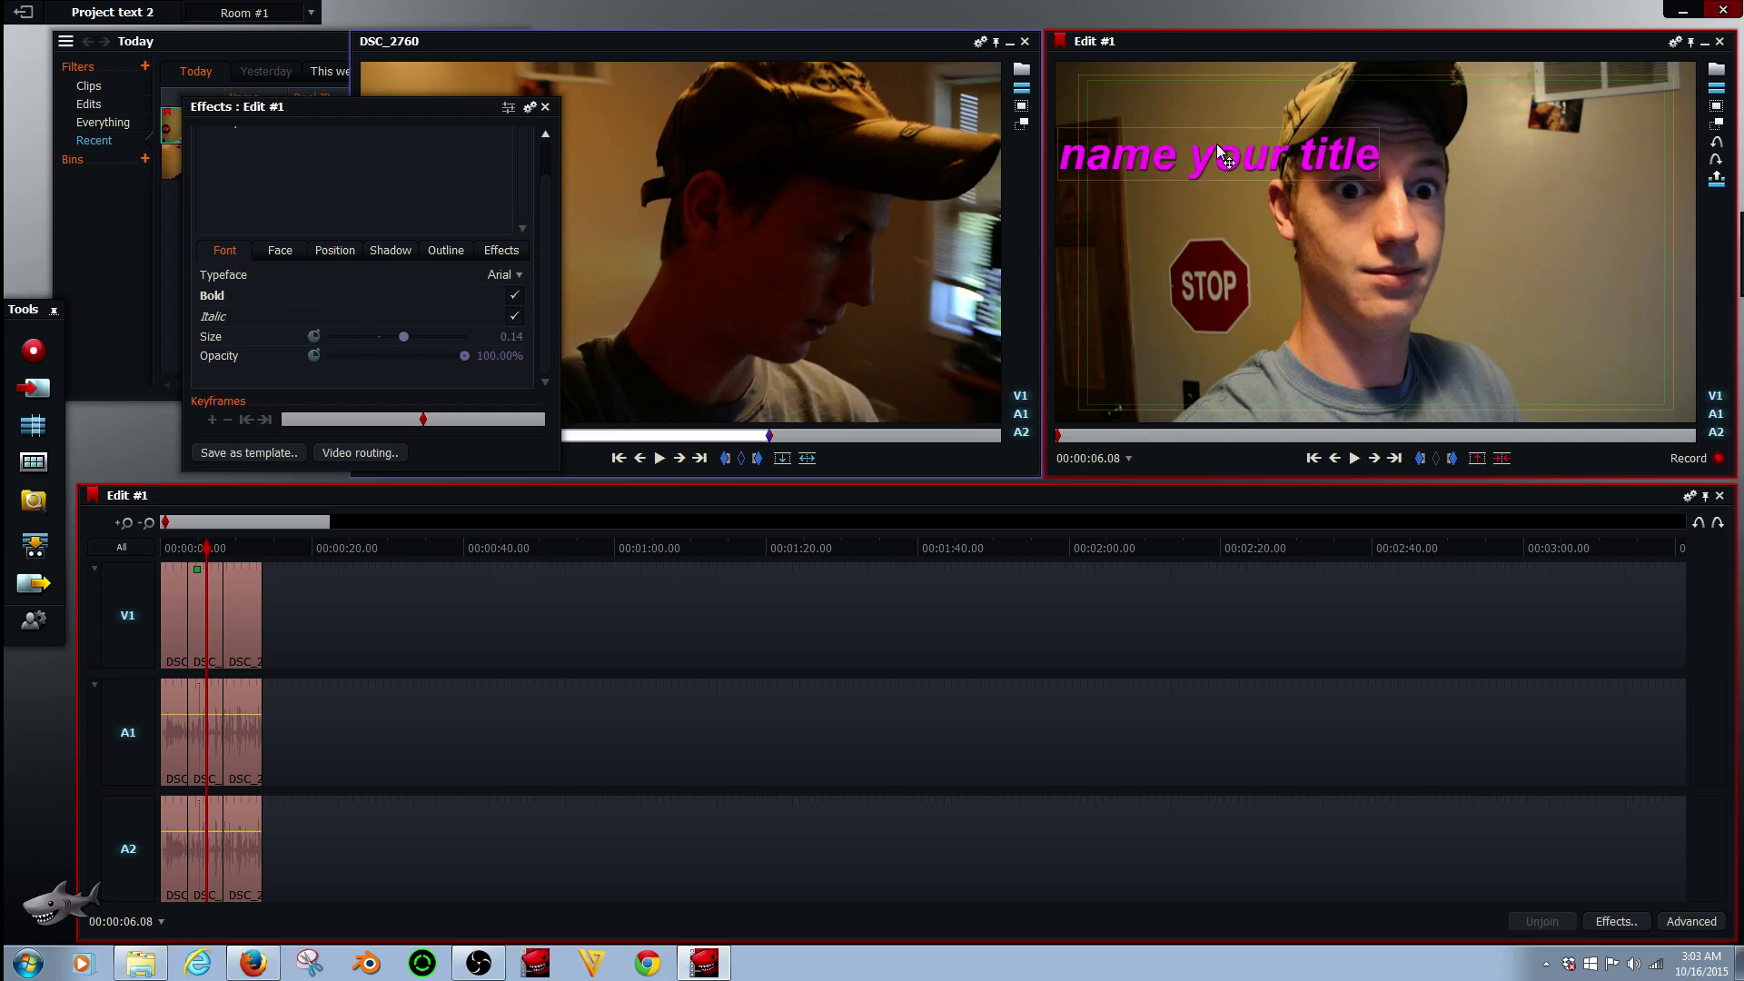
drag(1227, 160, 1254, 160)
click(335, 251)
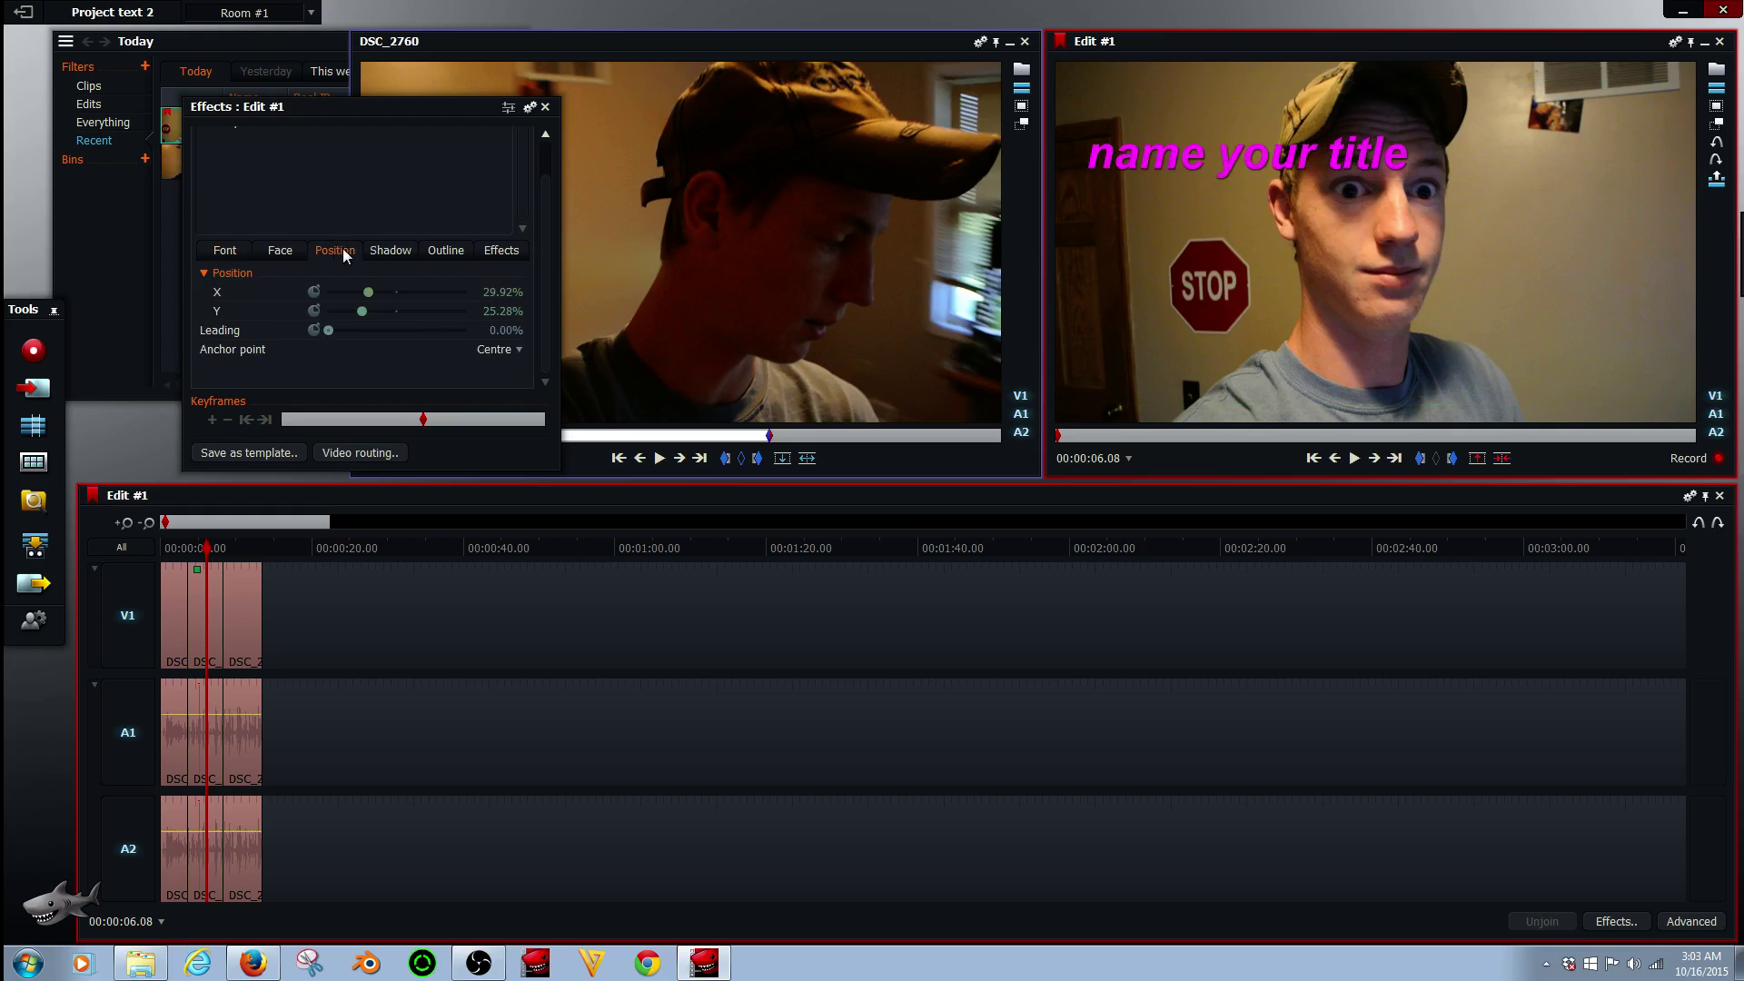
click(389, 251)
click(336, 252)
Step: Switch the anchor point to Right, then back to Centre, and settle the title top-left
click(488, 349)
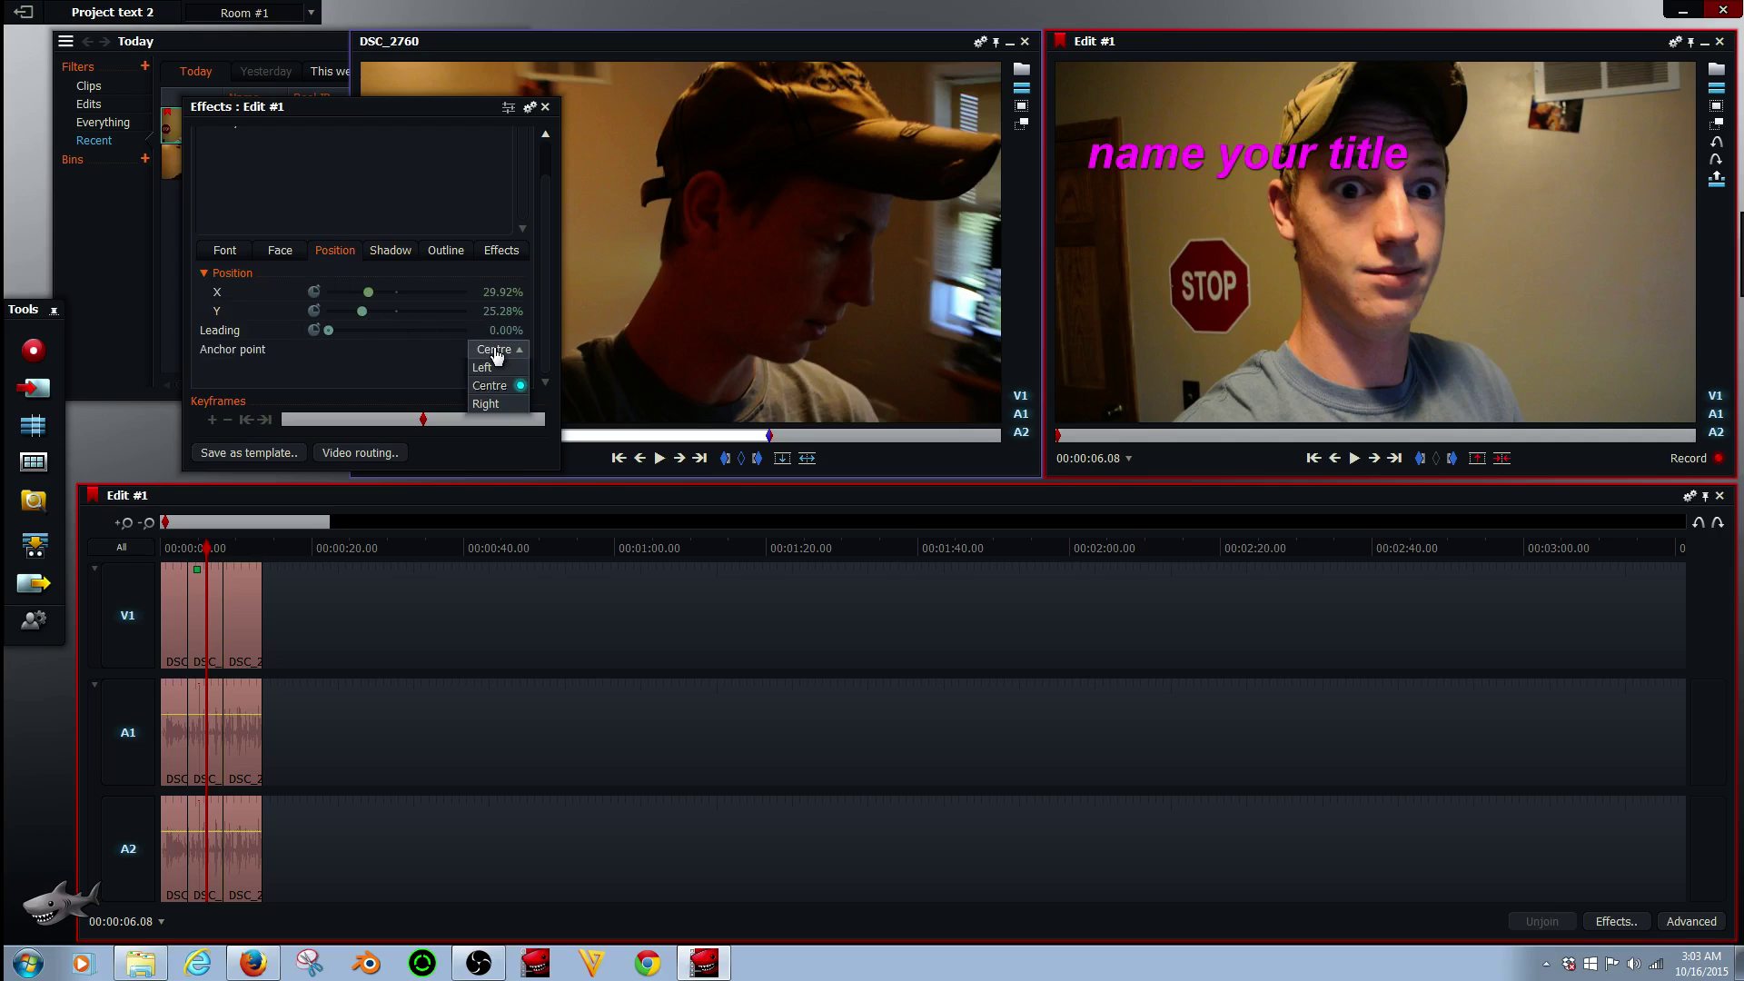
click(489, 404)
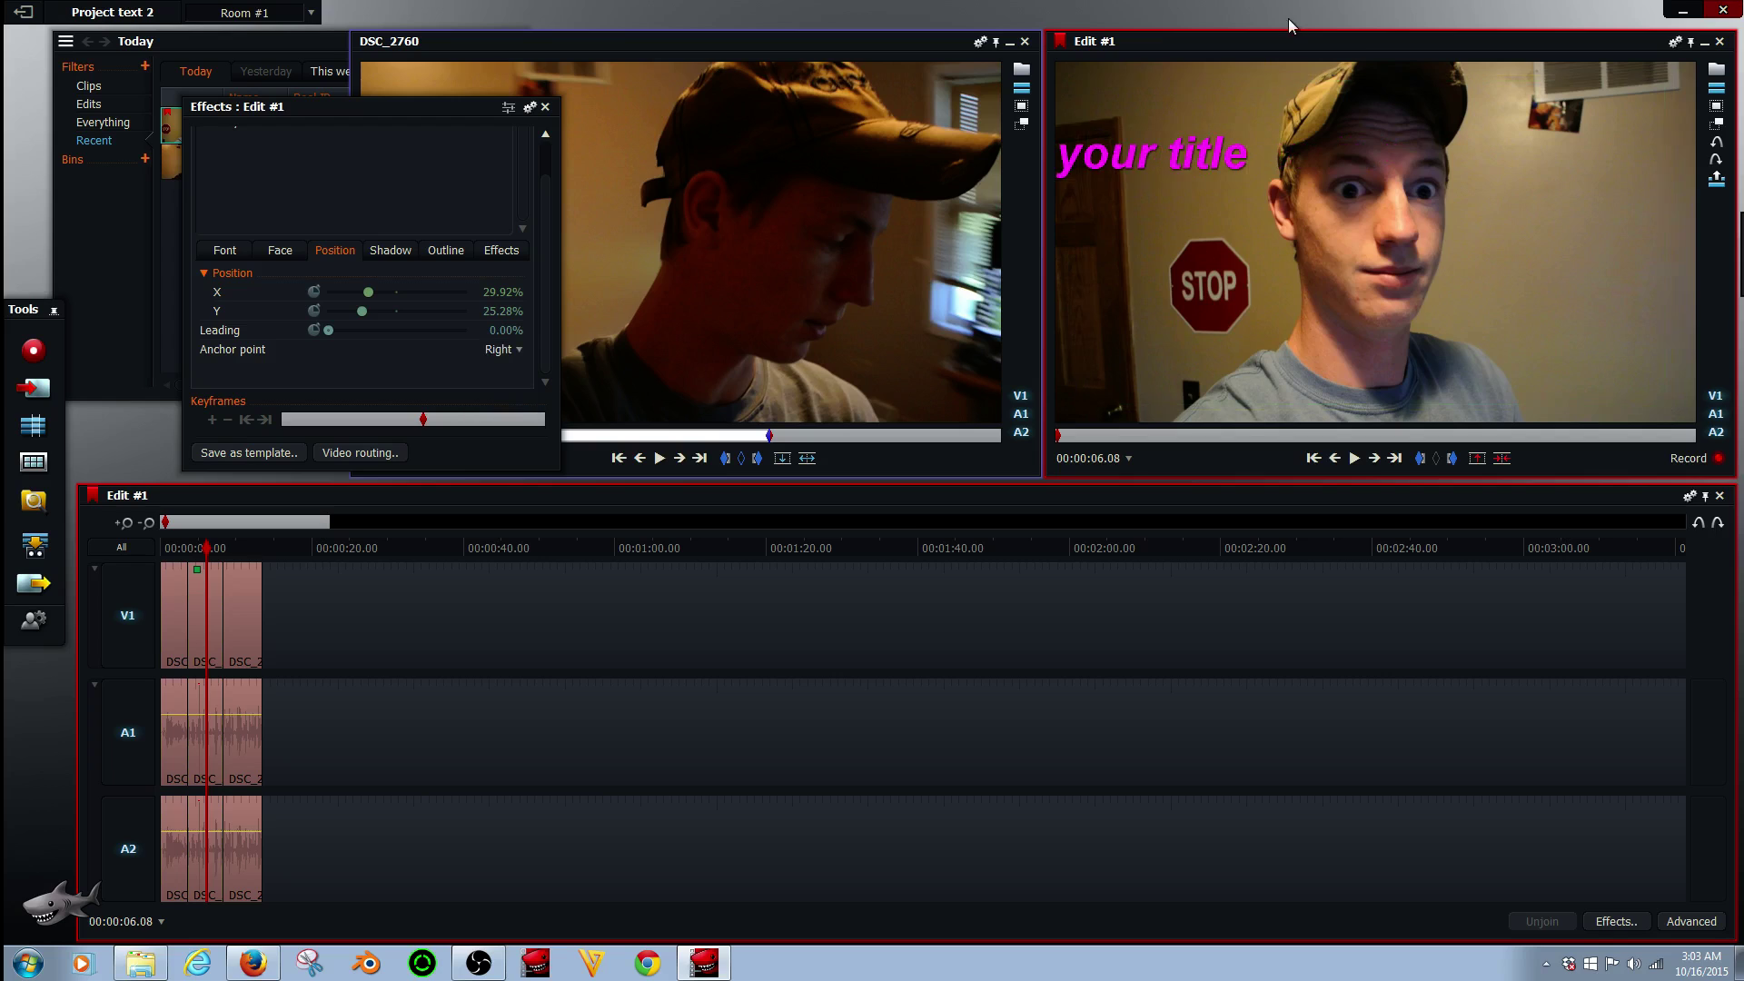
mouse_move(1149, 165)
mouse_down()
mouse_move(1336, 157)
mouse_move(1296, 164)
mouse_up()
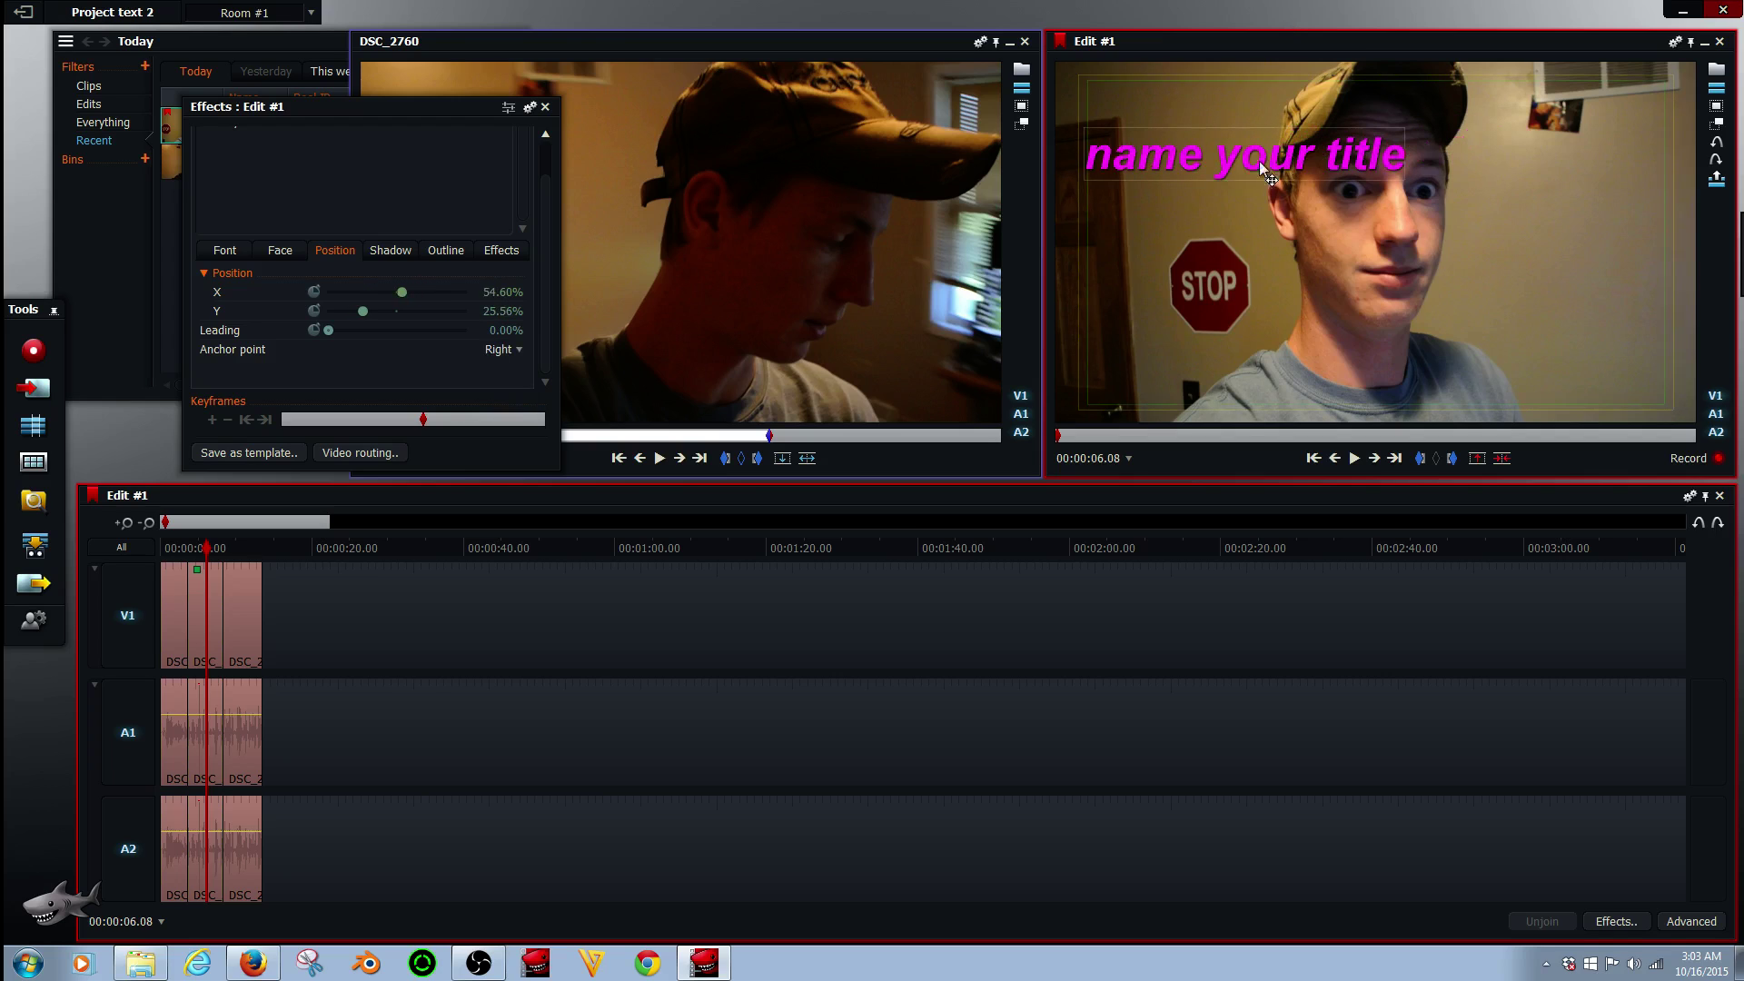
click(503, 348)
click(499, 389)
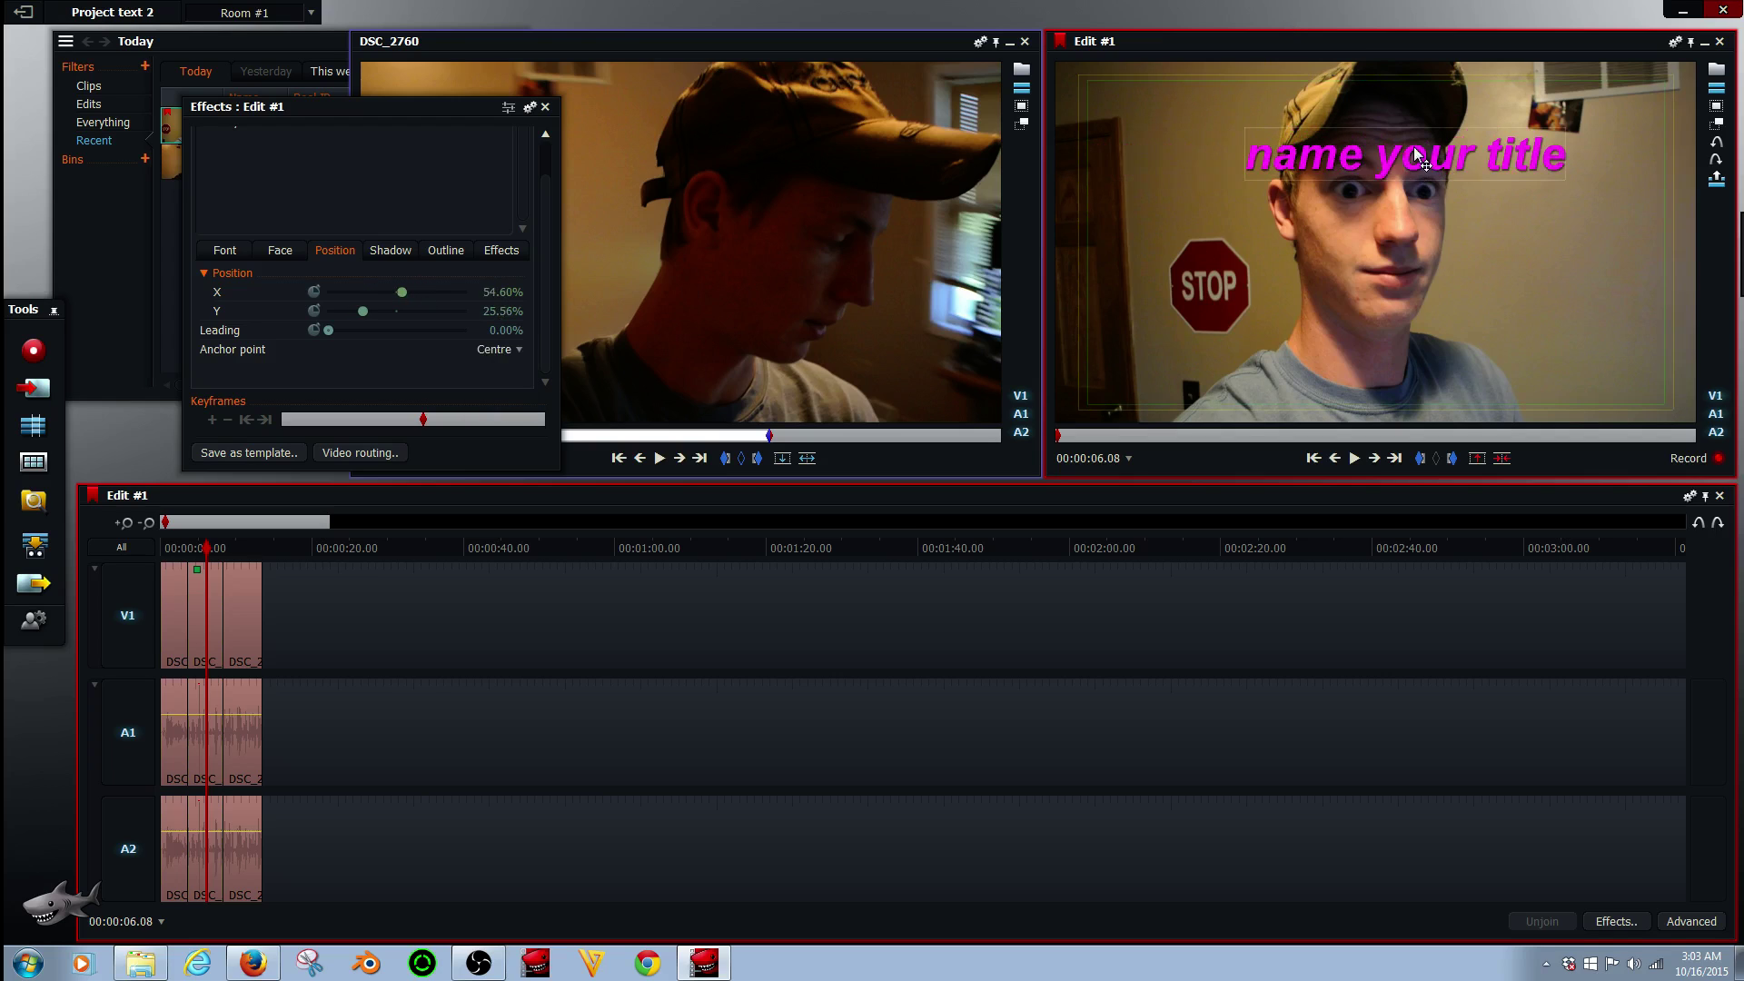
drag(1390, 157, 1269, 163)
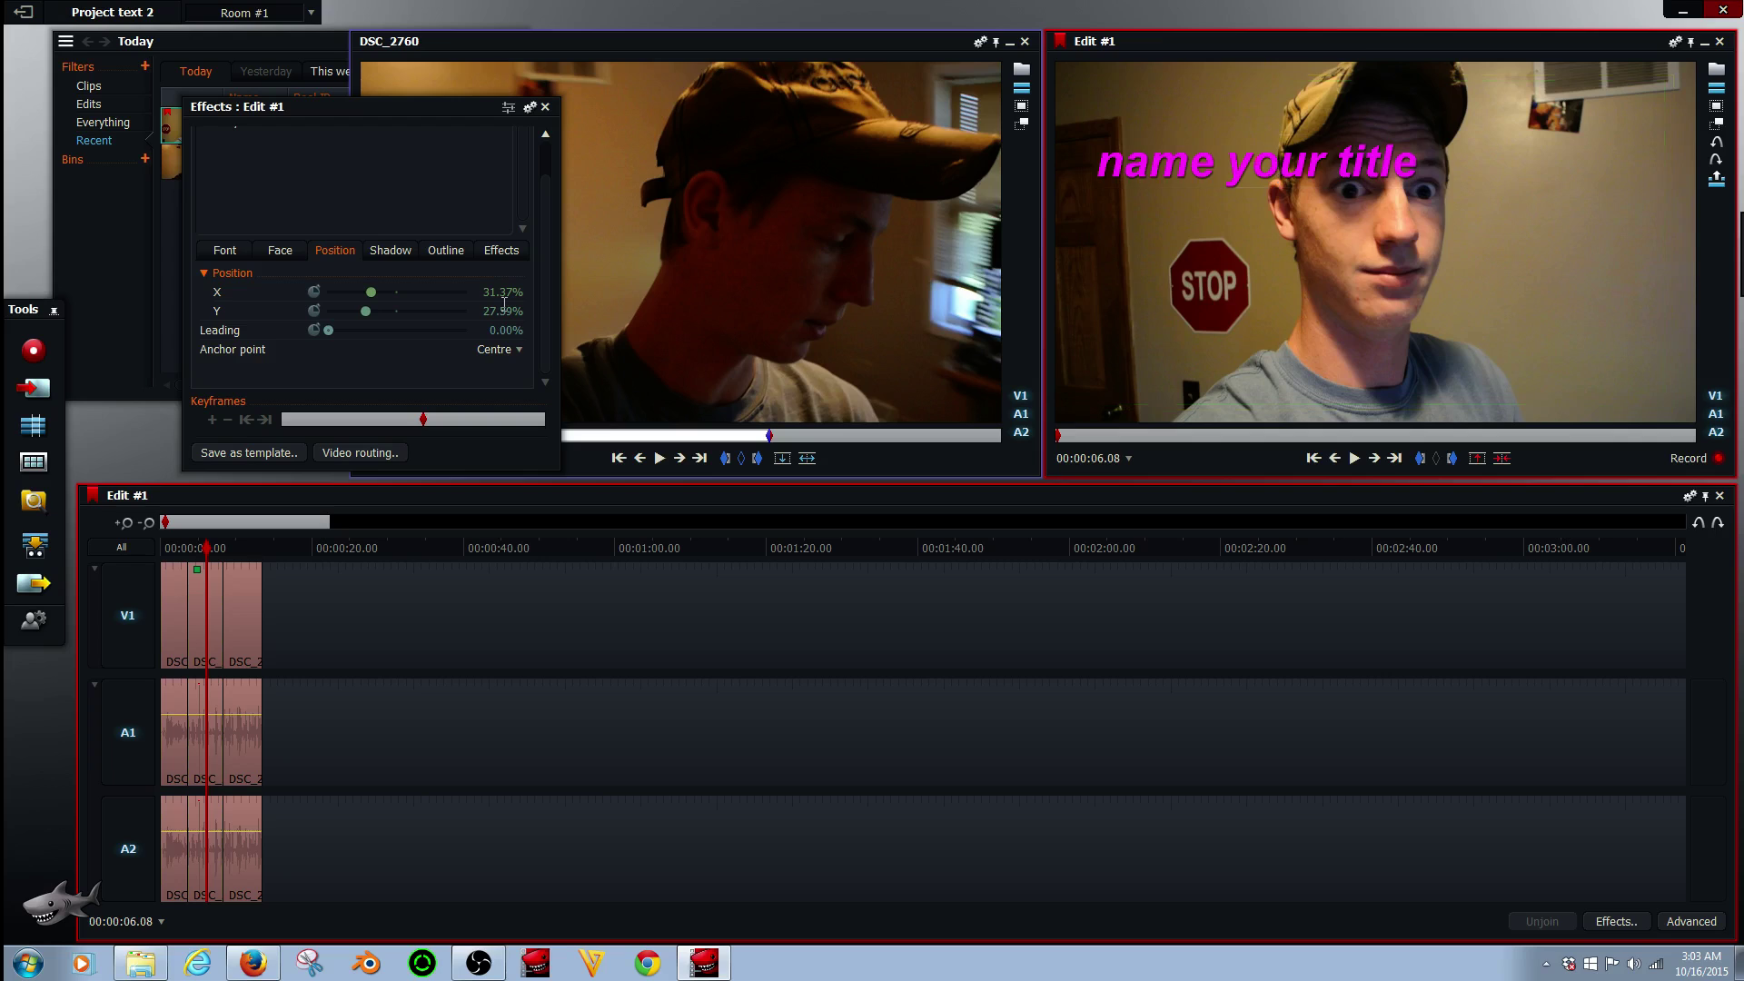
drag(1274, 164, 1247, 129)
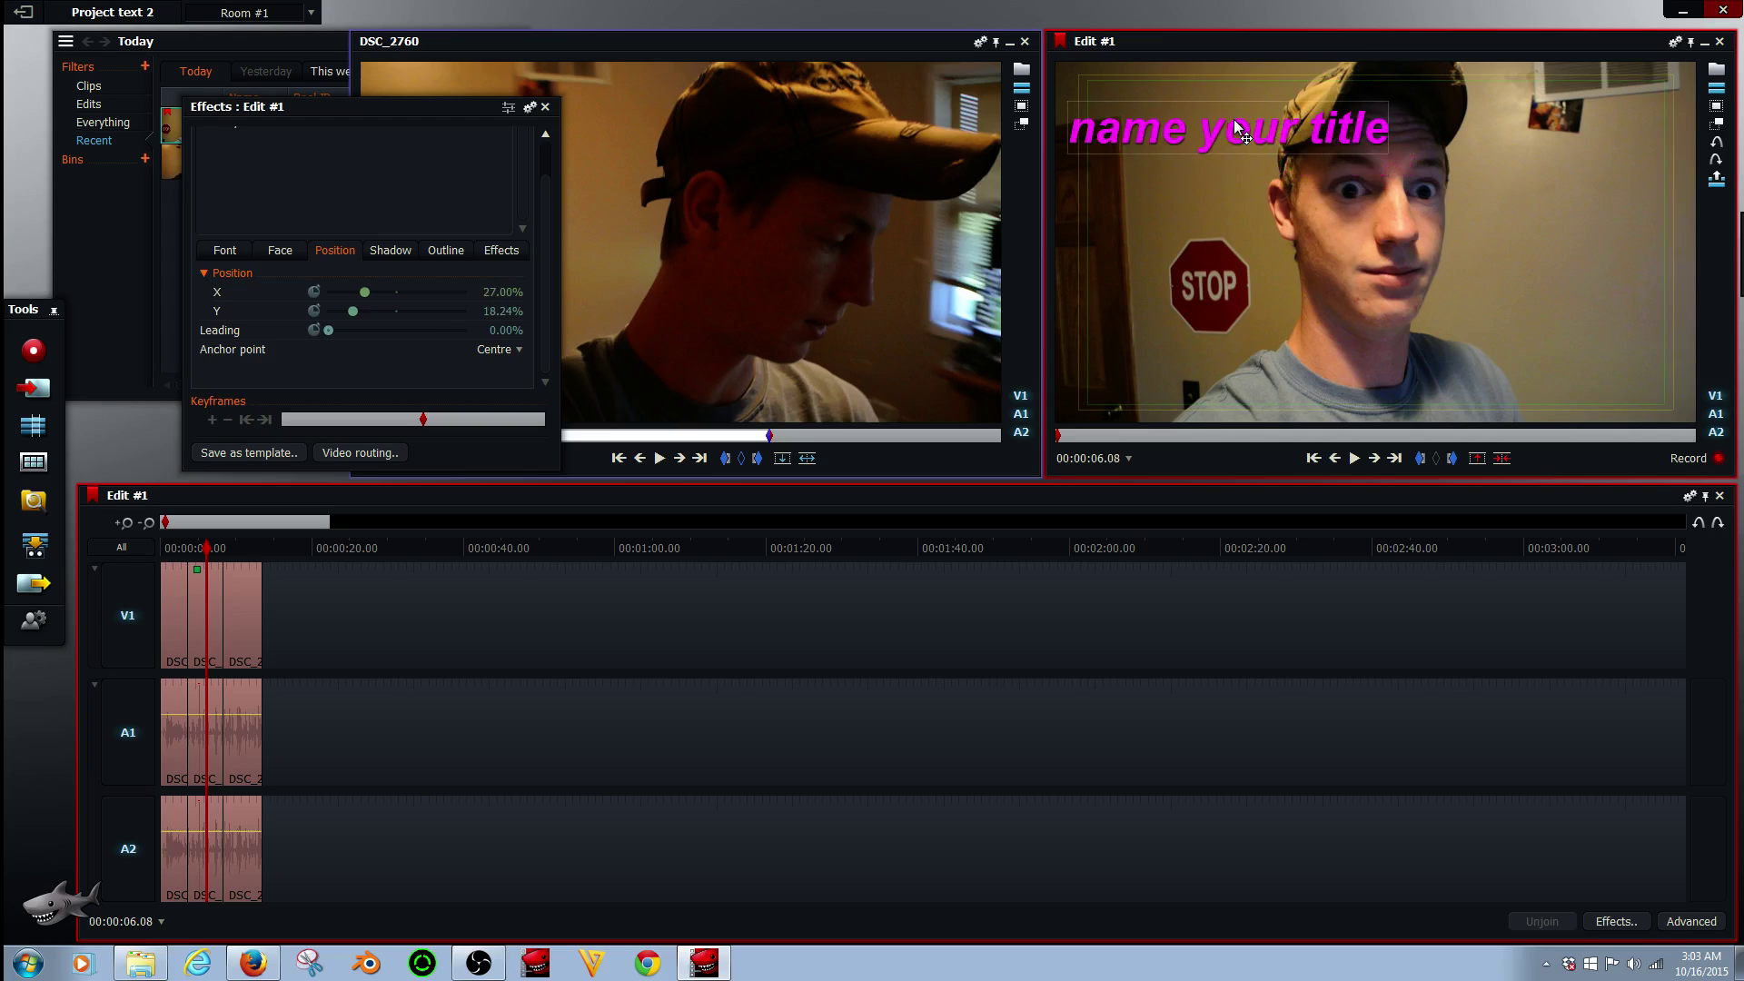
click(390, 251)
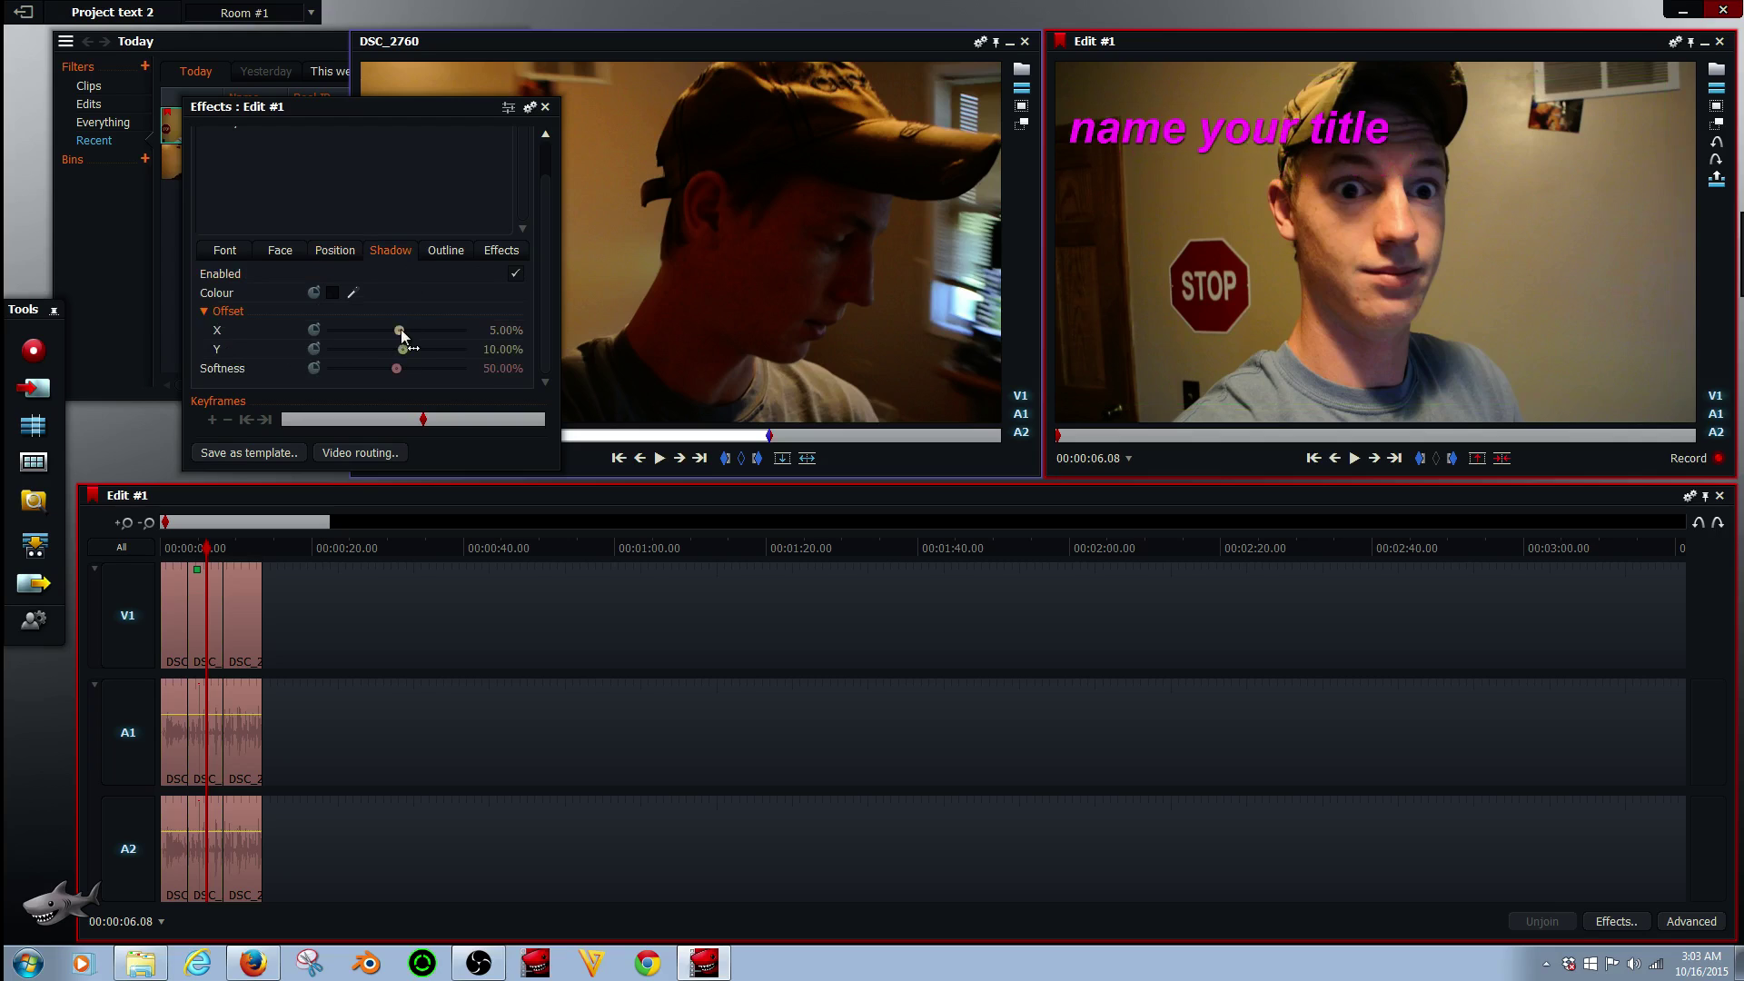
Step: Enable the shadow with about 4% X offset, 100% Y offset and roughly 50% softness
click(516, 276)
mouse_move(397, 334)
mouse_down()
mouse_move(265, 334)
mouse_move(400, 330)
mouse_move(387, 352)
mouse_up()
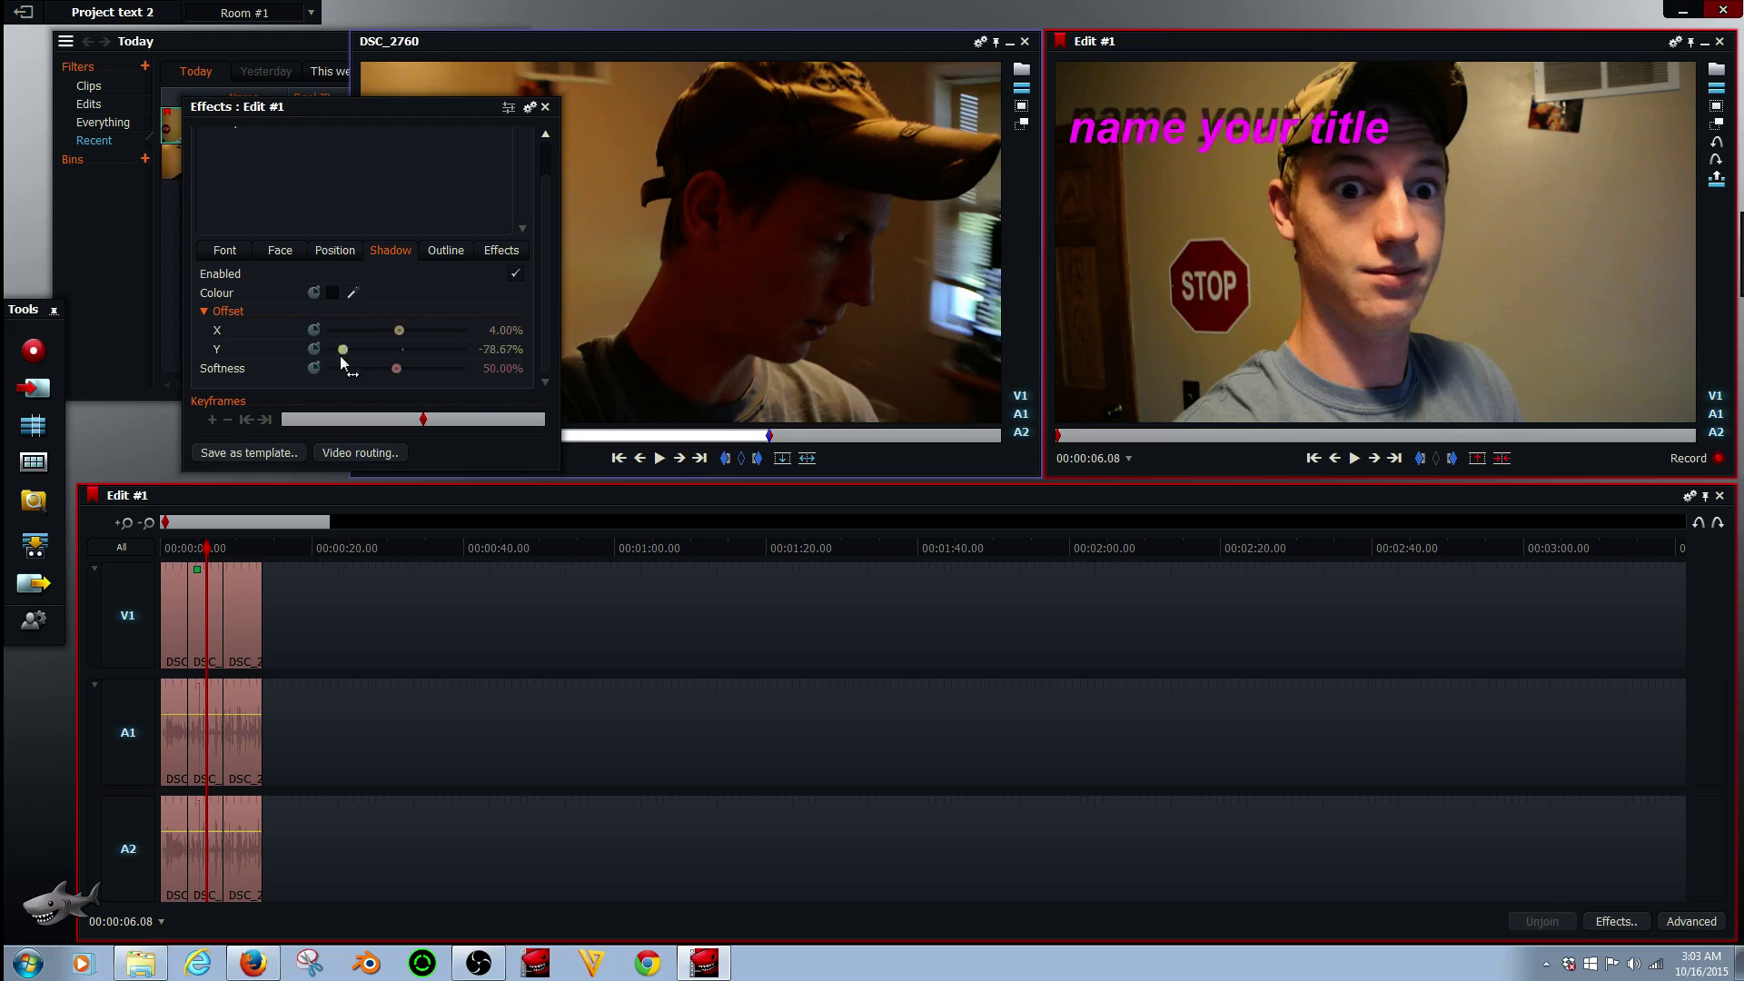
drag(341, 361, 402, 366)
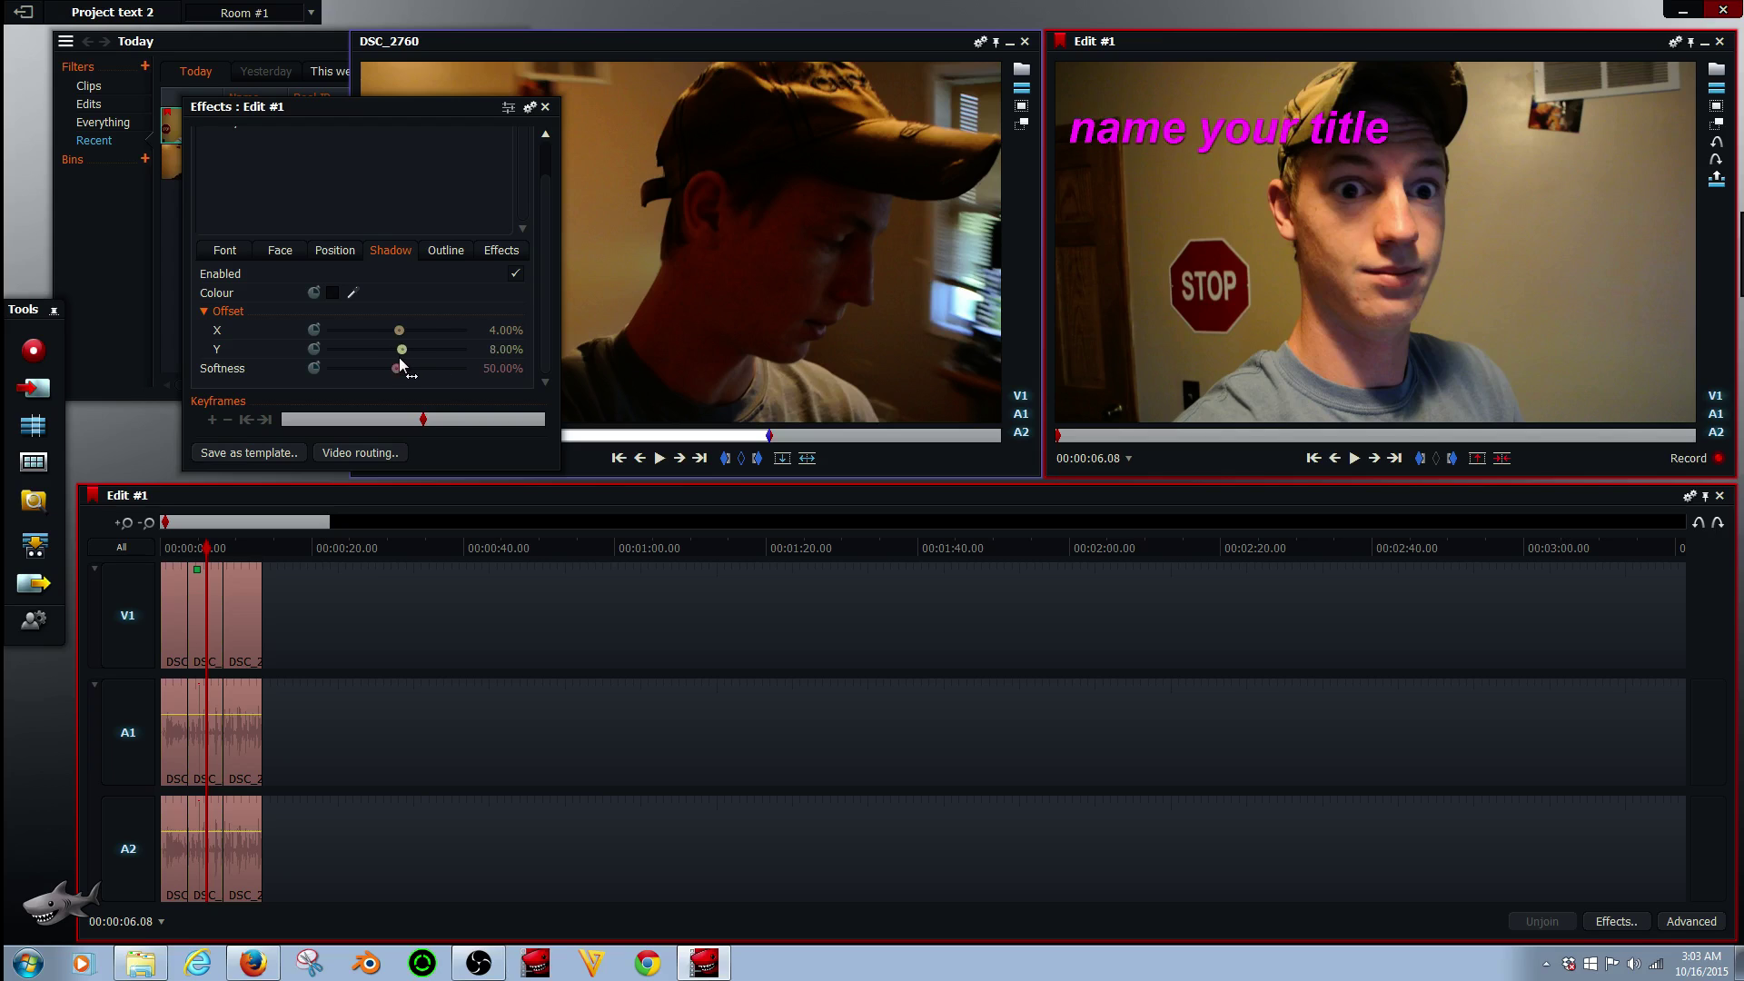
drag(398, 369, 468, 351)
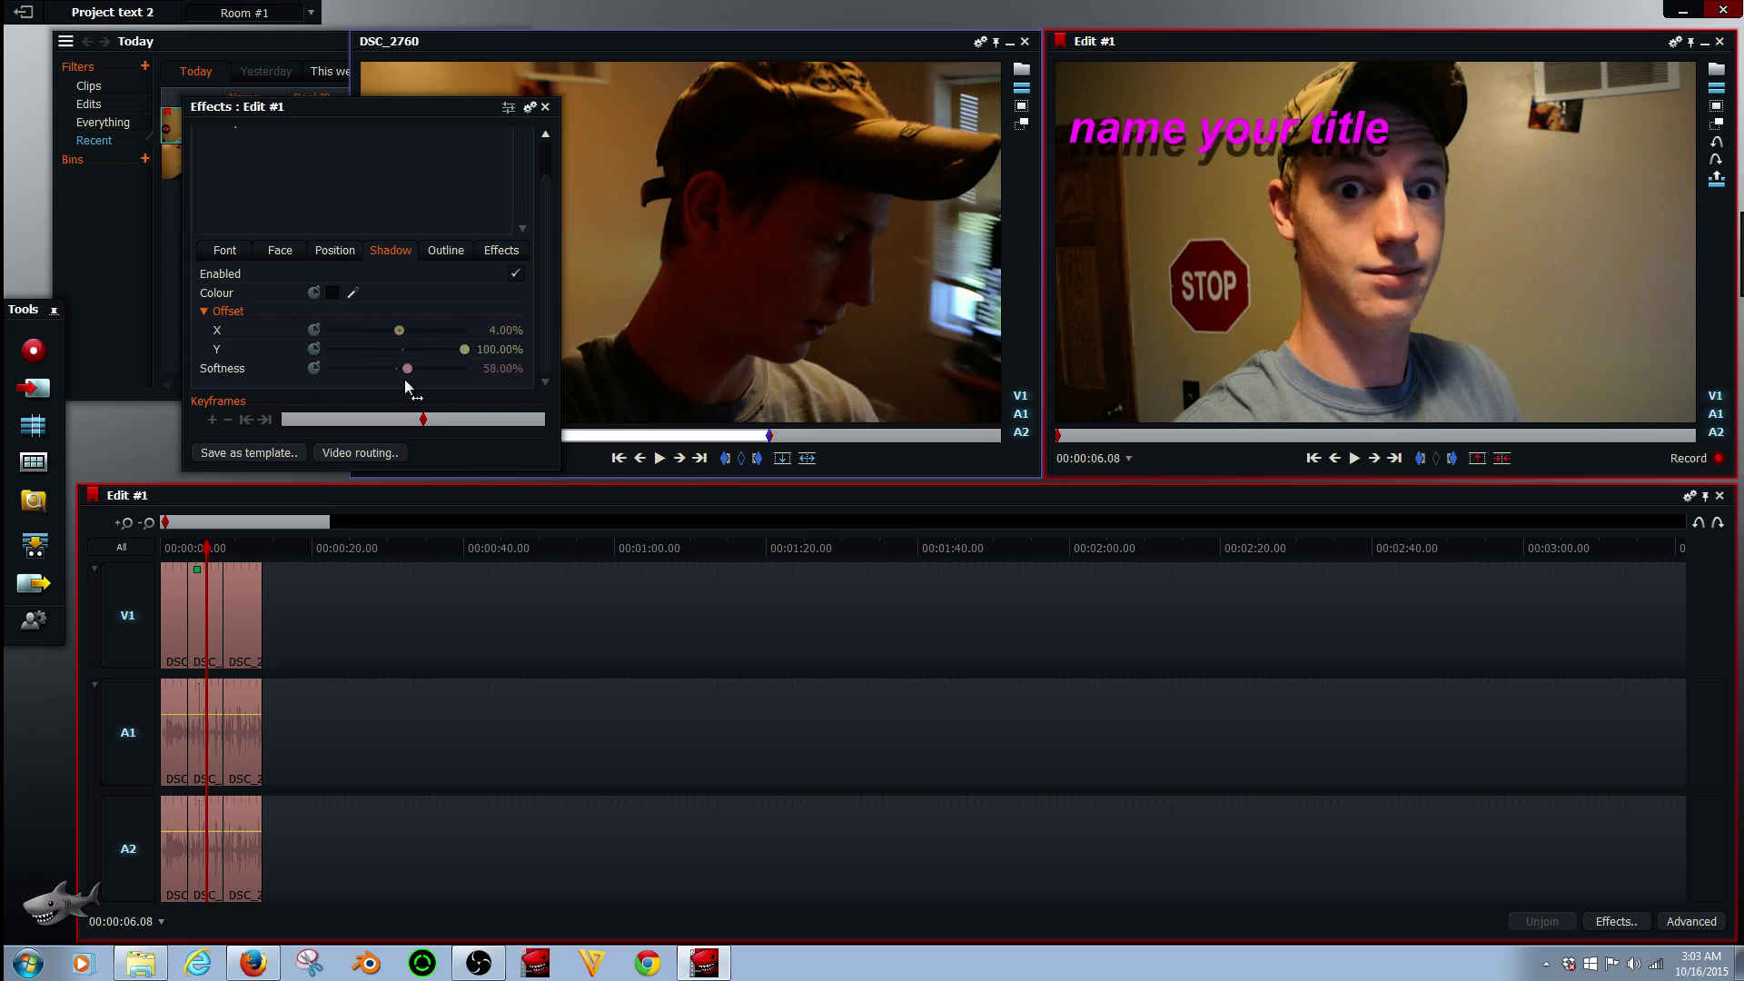
drag(344, 391, 394, 372)
Step: Enable the title outline and set its size to 100%
click(439, 254)
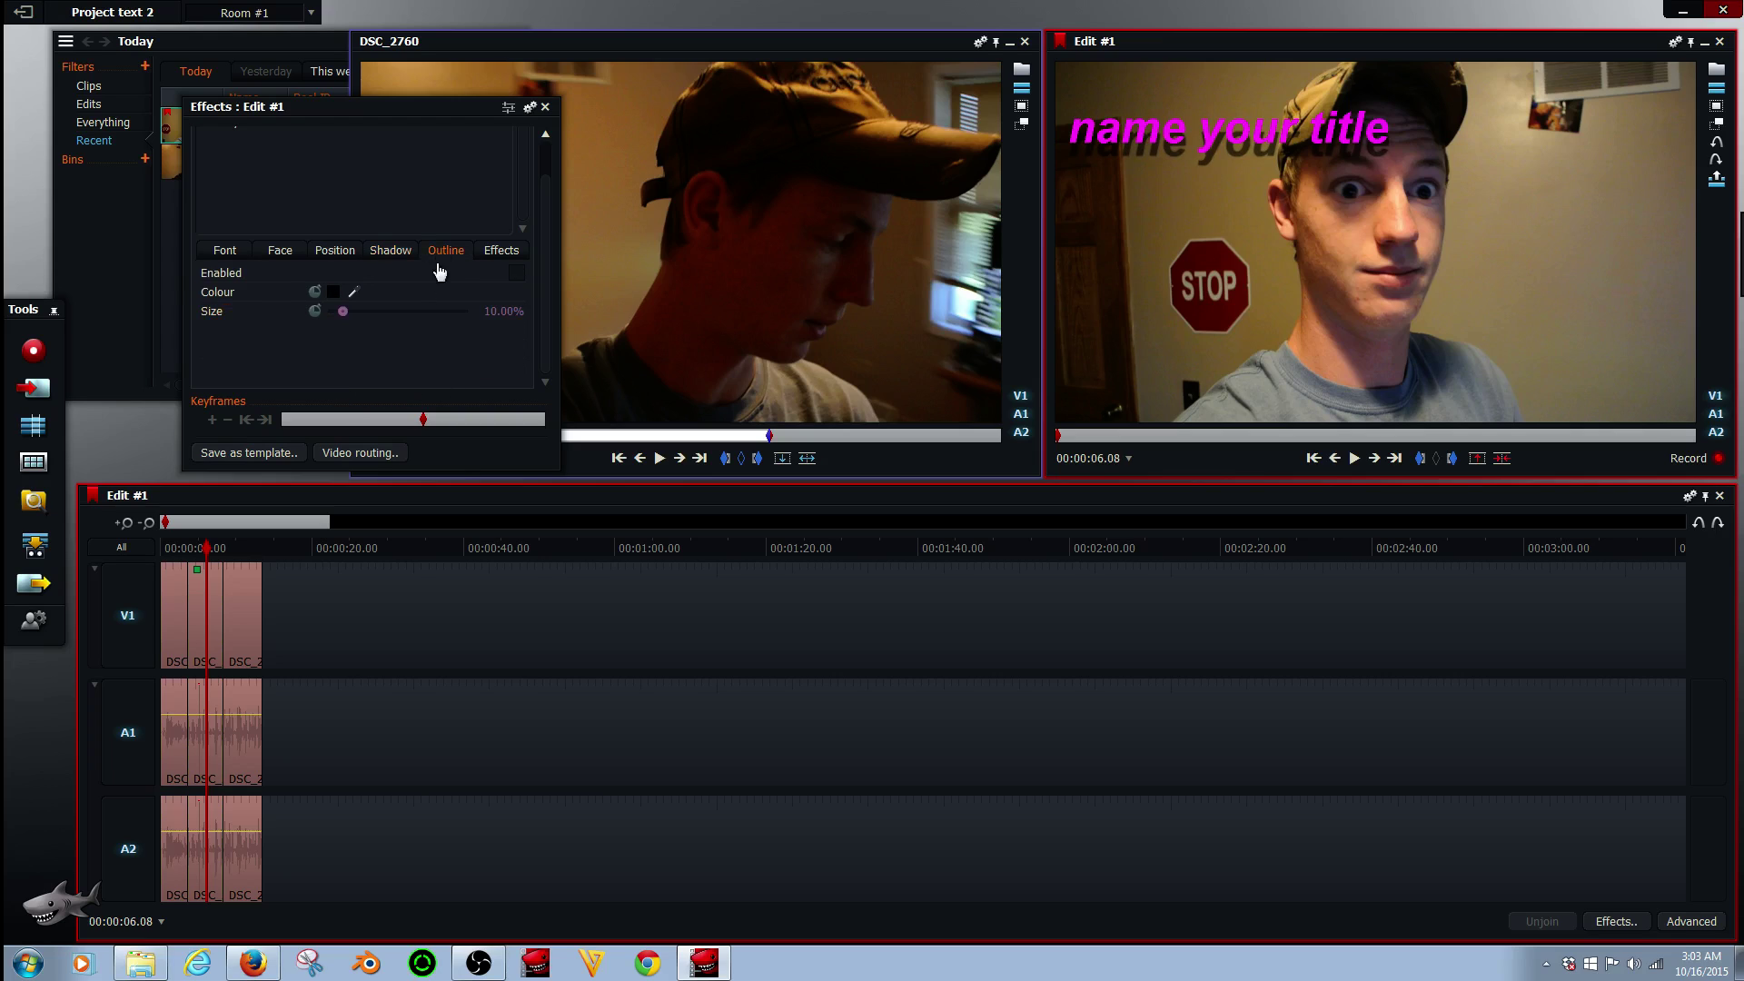
click(517, 276)
mouse_move(346, 314)
mouse_down()
mouse_move(436, 316)
mouse_move(390, 316)
mouse_move(455, 334)
mouse_move(389, 339)
mouse_move(452, 330)
mouse_move(426, 333)
mouse_up()
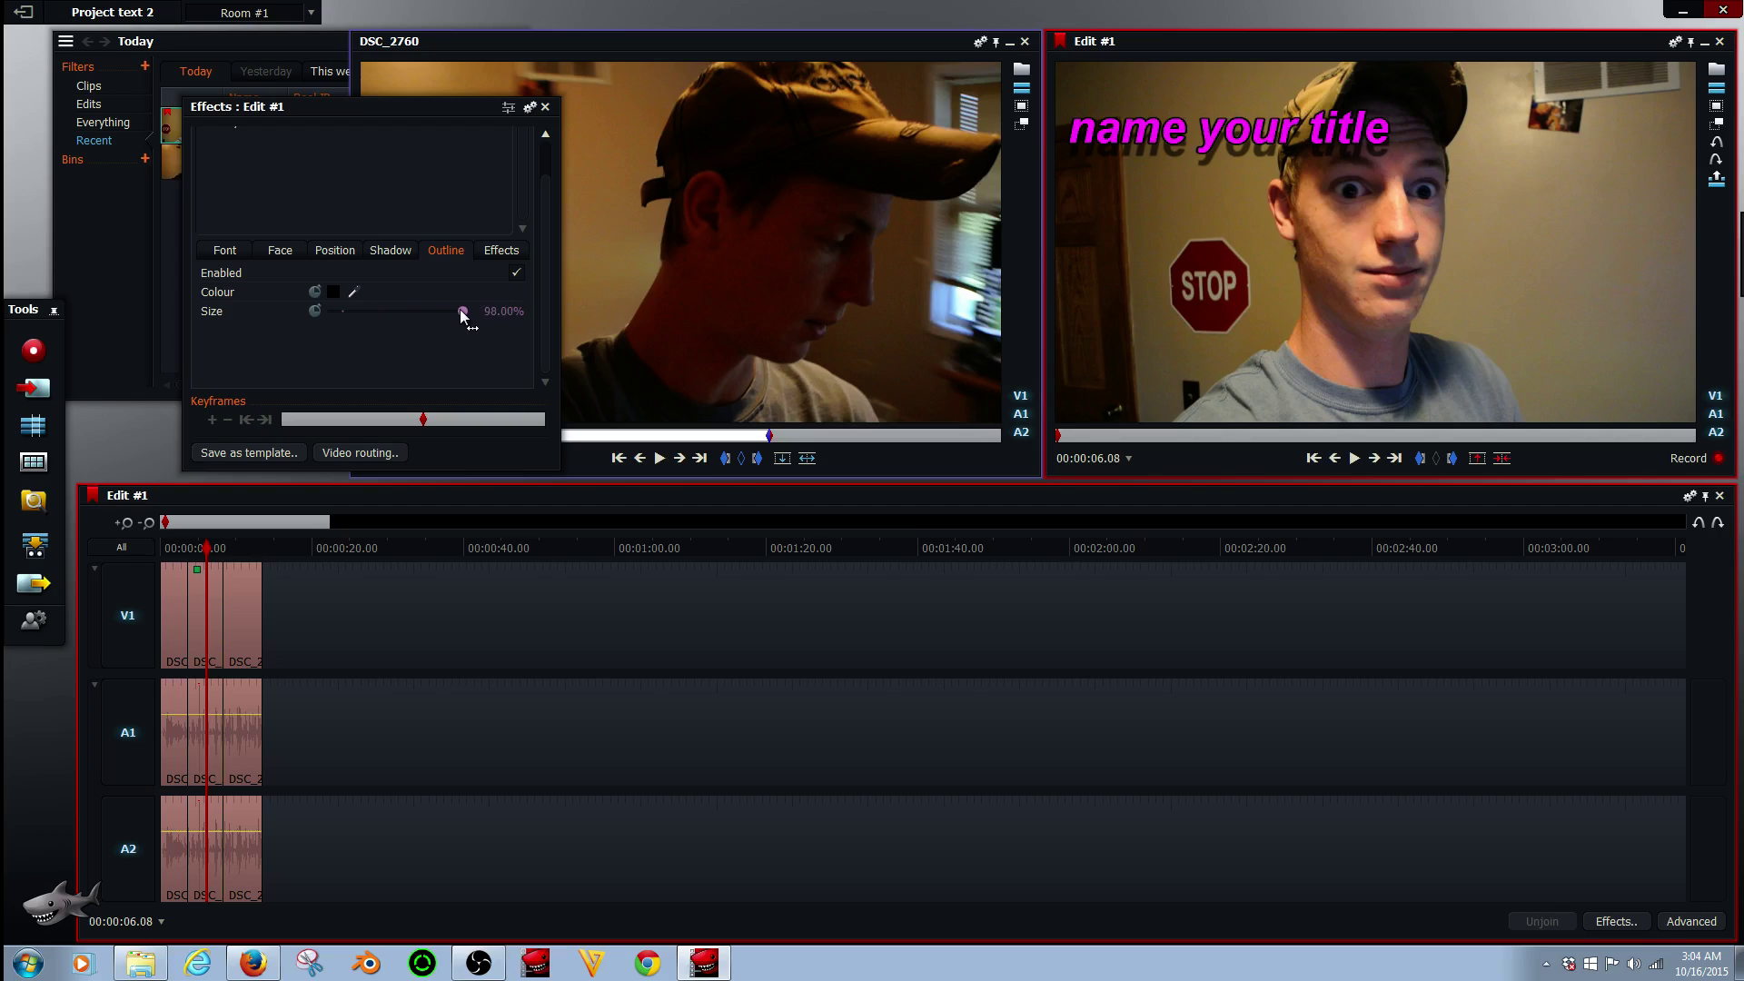
mouse_move(465, 317)
mouse_down()
mouse_move(429, 315)
mouse_move(486, 312)
mouse_up()
Step: Set the title's In and Out transitions to 0.75-second fades
click(501, 252)
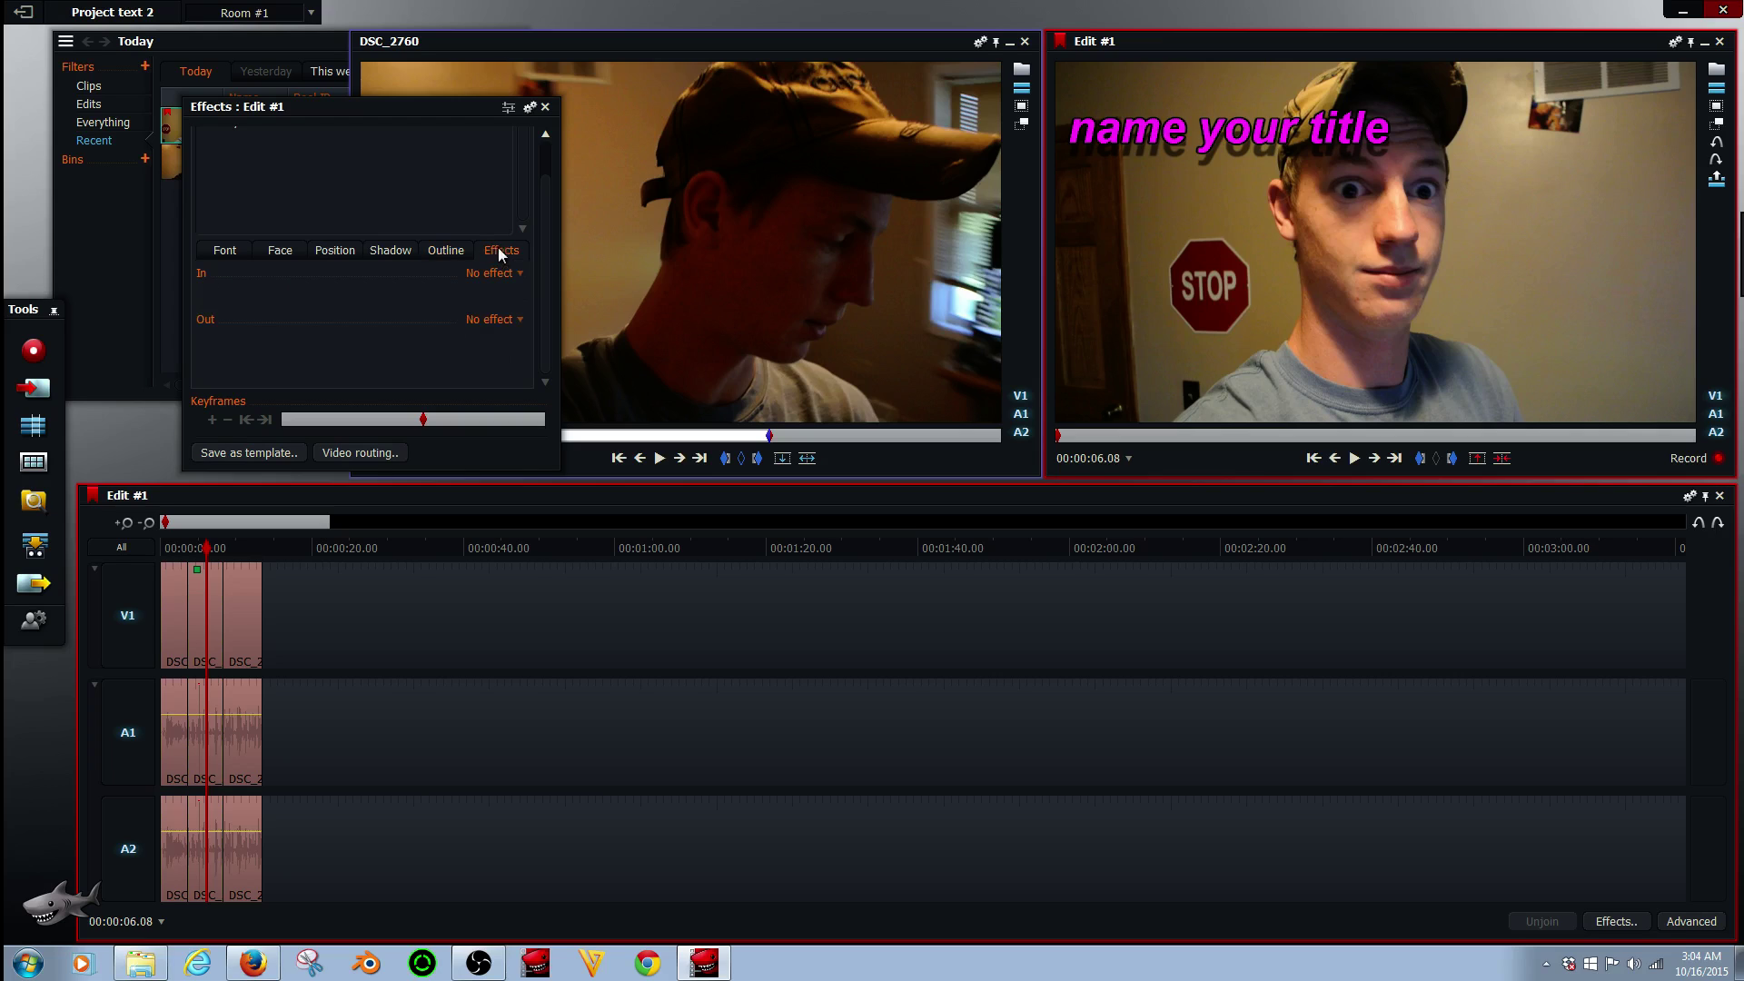
click(495, 310)
click(498, 323)
click(496, 354)
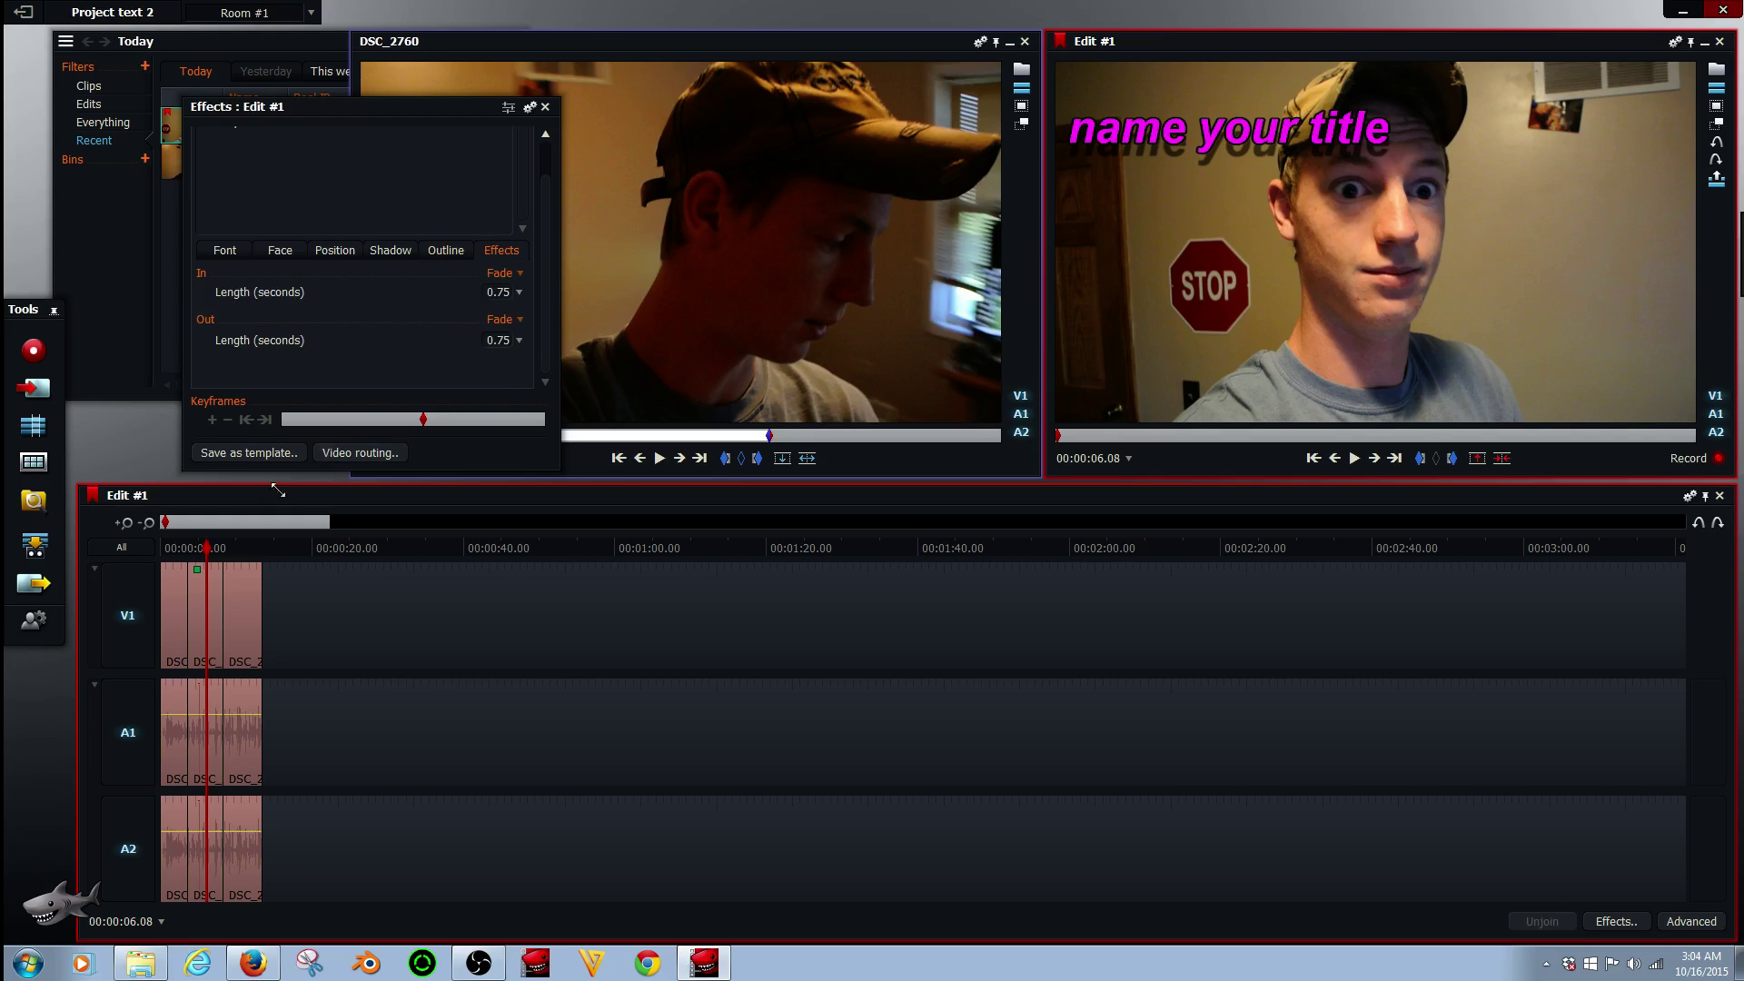
Step: Play Edit #1 from the start to watch the magenta title fade in and out, then stop
click(146, 570)
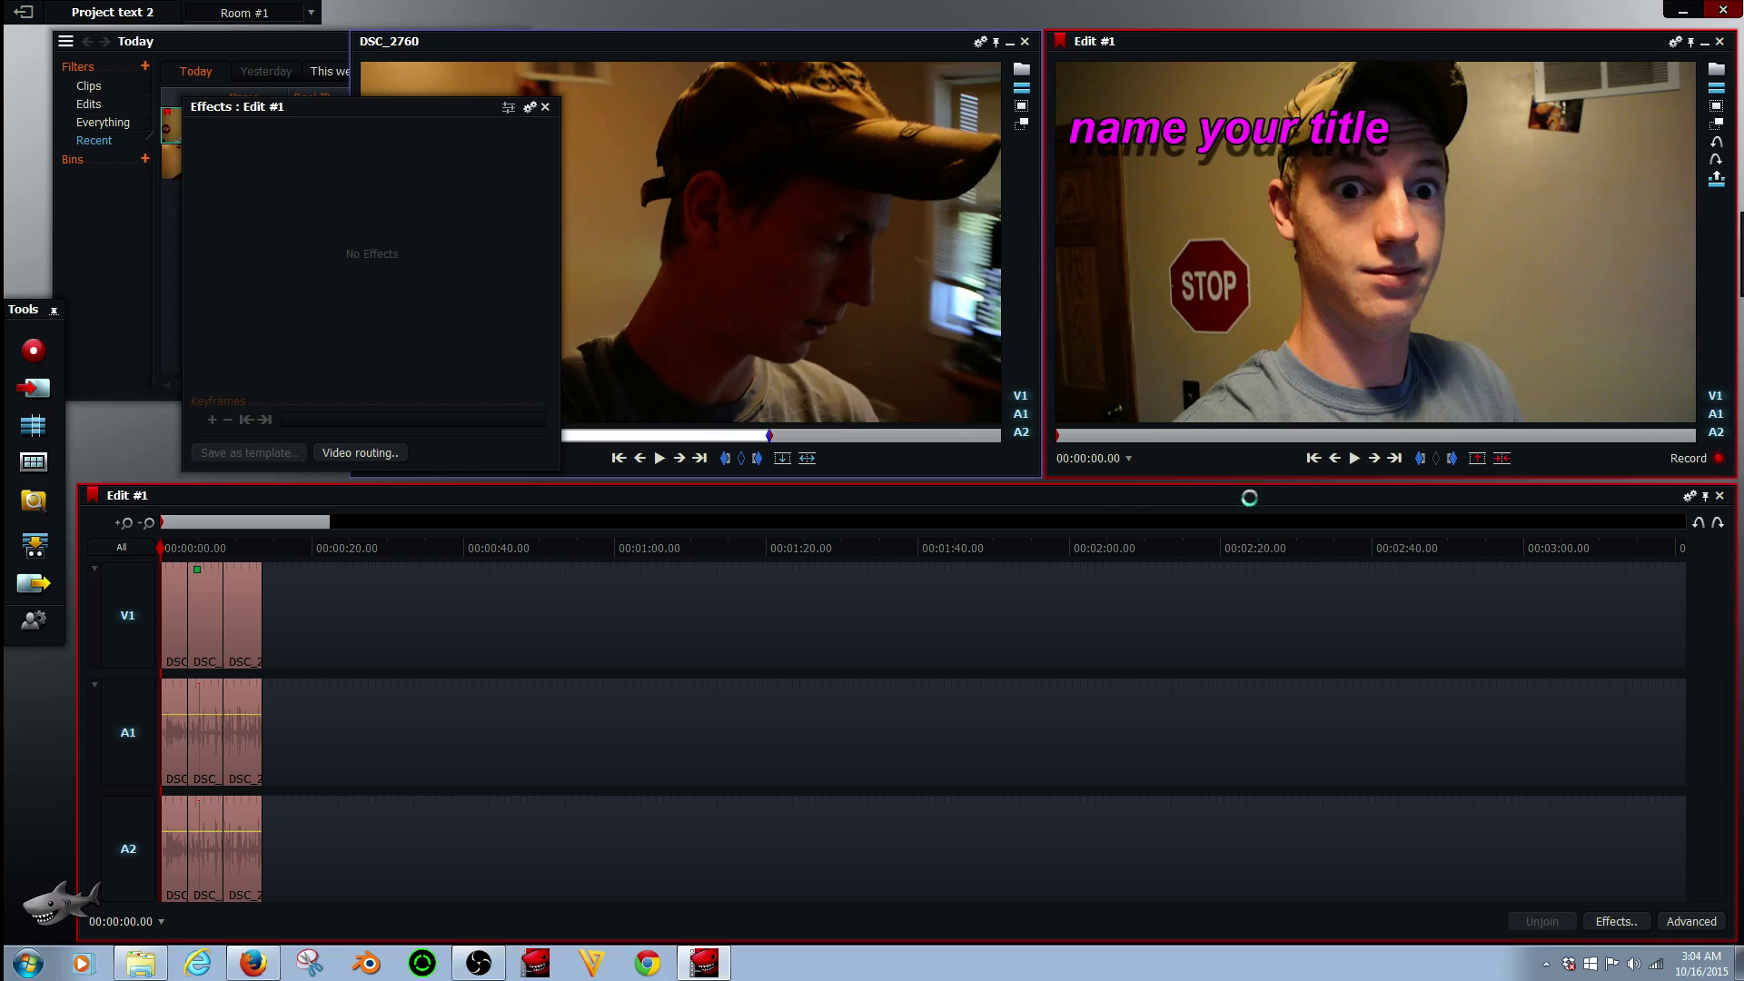
click(1362, 461)
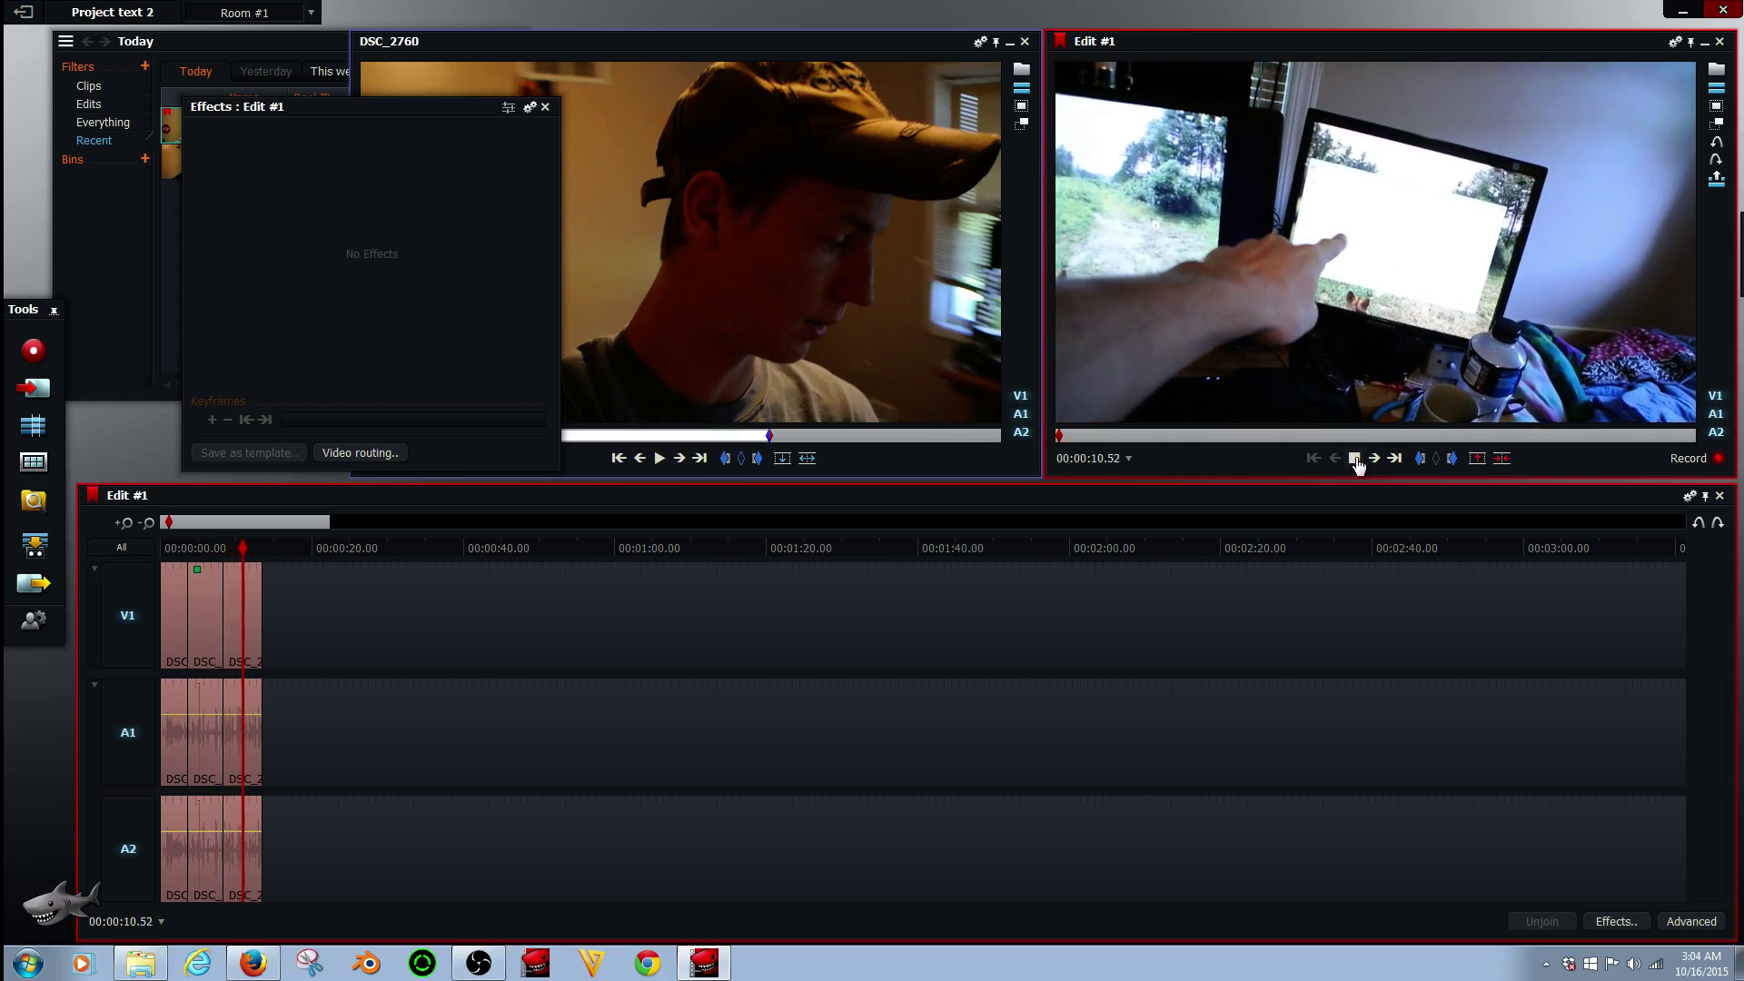
click(1357, 460)
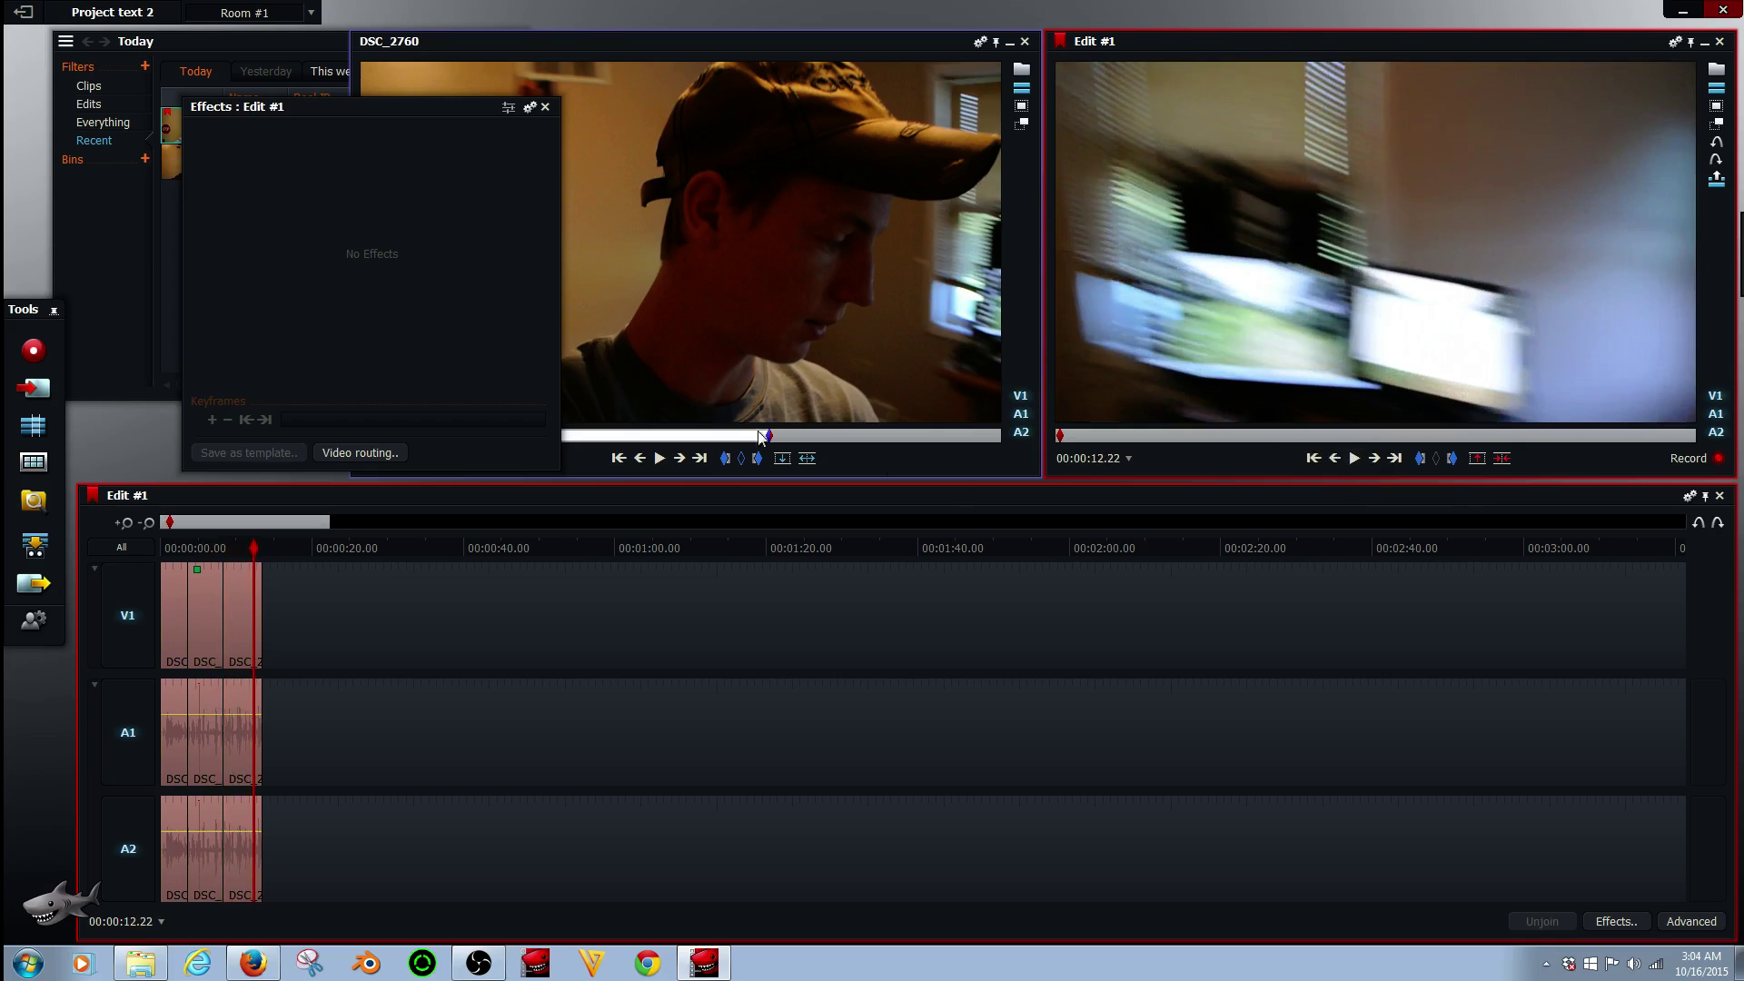